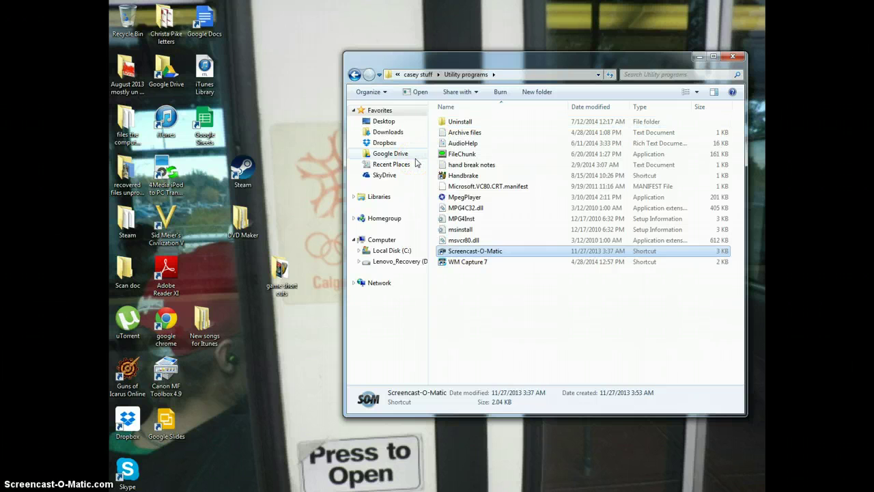
Move the Steam shortcut on the desktop into the icon column under Google Sheets.
{"action": "left_click", "coordinate": [234, 176]}
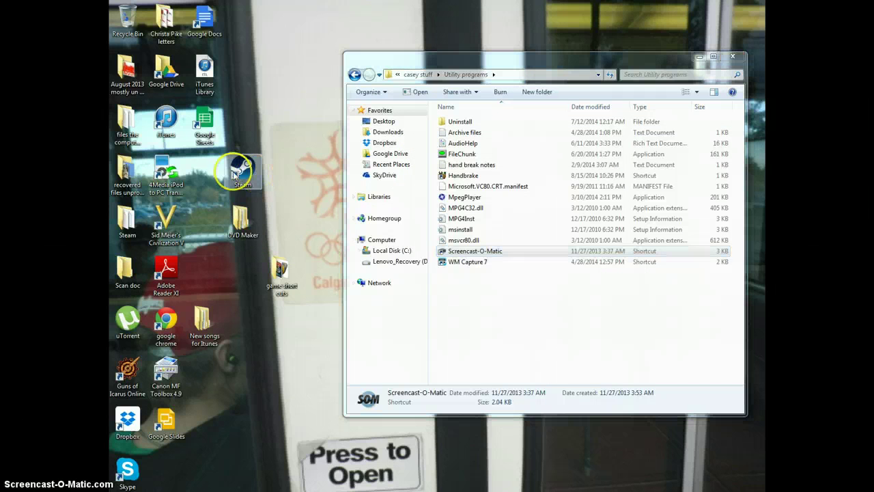
{"action": "left_click_drag", "start_coordinate": [235, 176], "coordinate": [205, 174]}
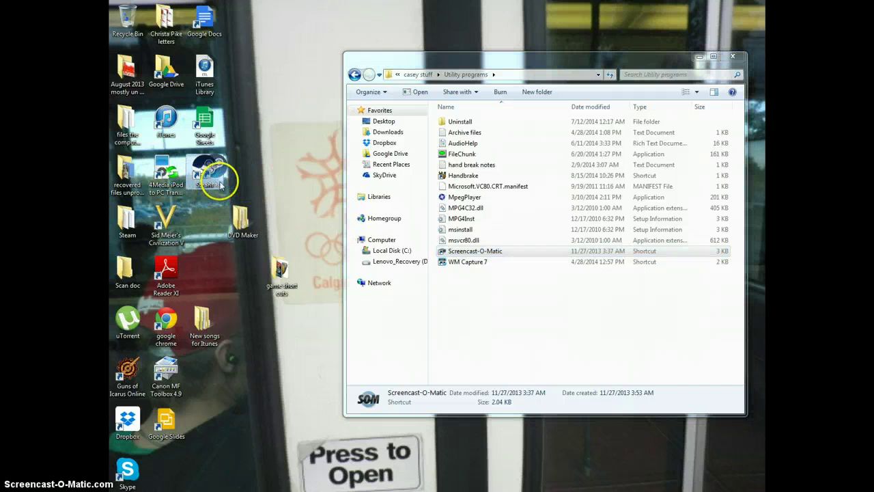
{"action": "right_click", "coordinate": [242, 219]}
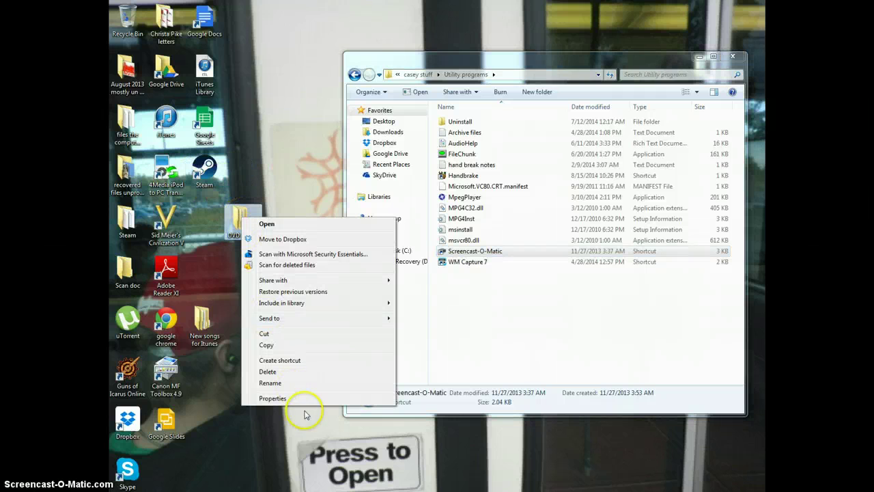
{"action": "left_click", "coordinate": [316, 373]}
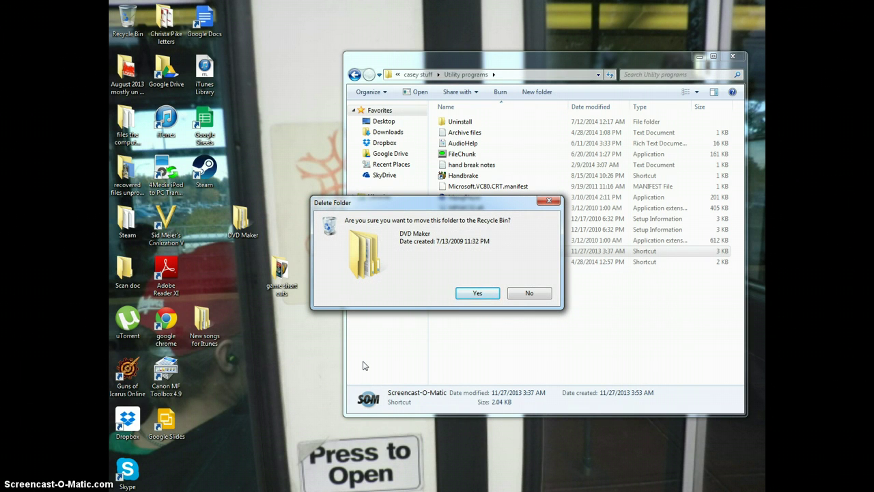
{"action": "left_click", "coordinate": [552, 201]}
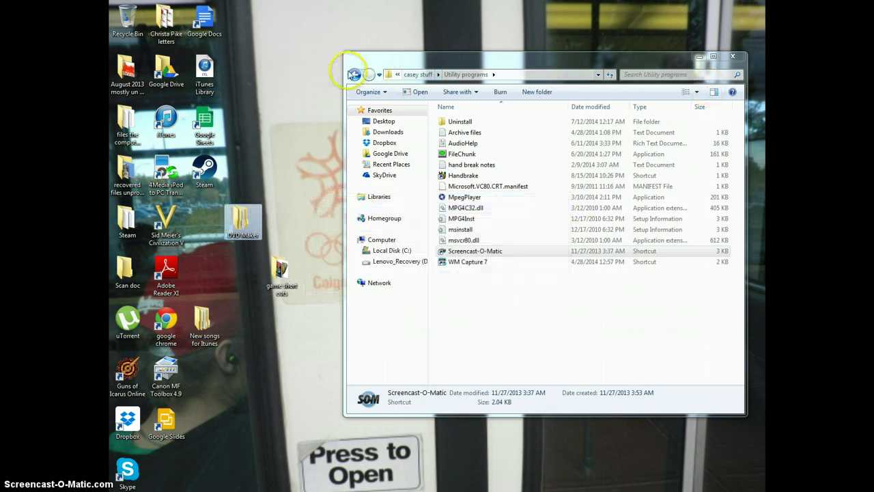
Open the DVD Maker folder from the desktop and try to delete its Shared subfolder.
{"action": "double_click", "coordinate": [234, 213]}
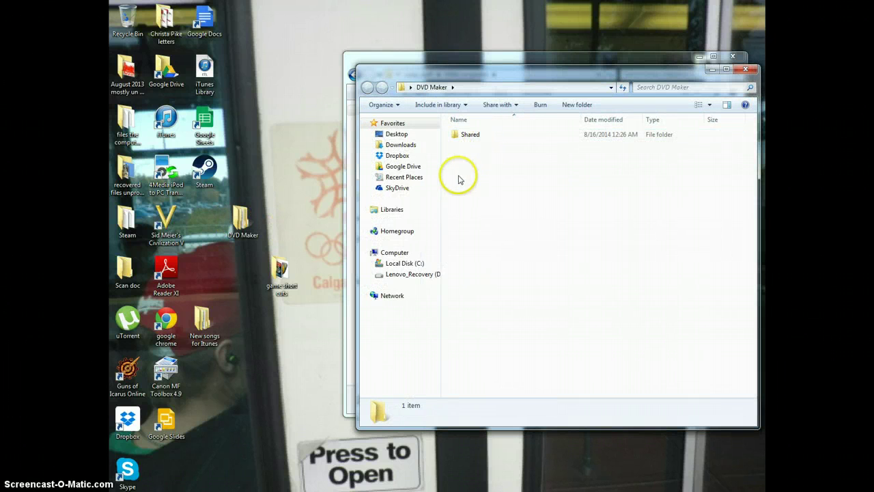
{"action": "right_click", "coordinate": [473, 142]}
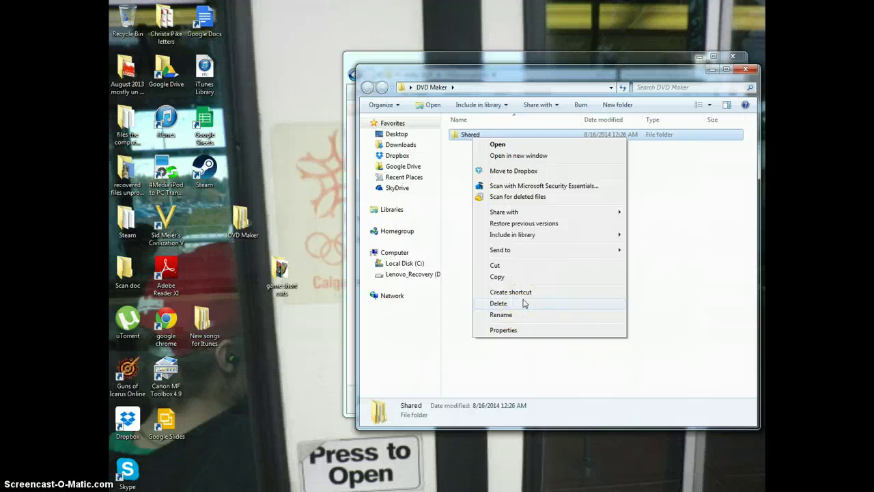
{"action": "left_click", "coordinate": [524, 303]}
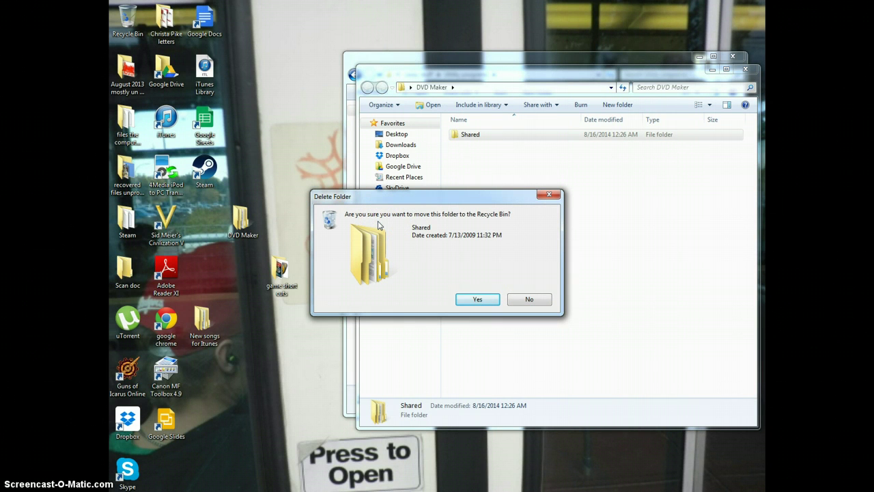
{"action": "left_click", "coordinate": [481, 302]}
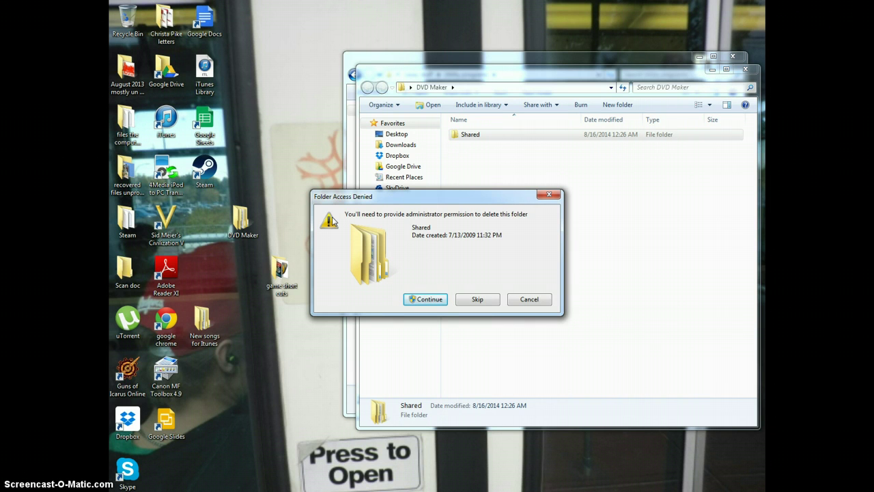
{"action": "left_click", "coordinate": [548, 194]}
Open the DvdStyles folder inside the Shared folder.
{"action": "double_click", "coordinate": [476, 135]}
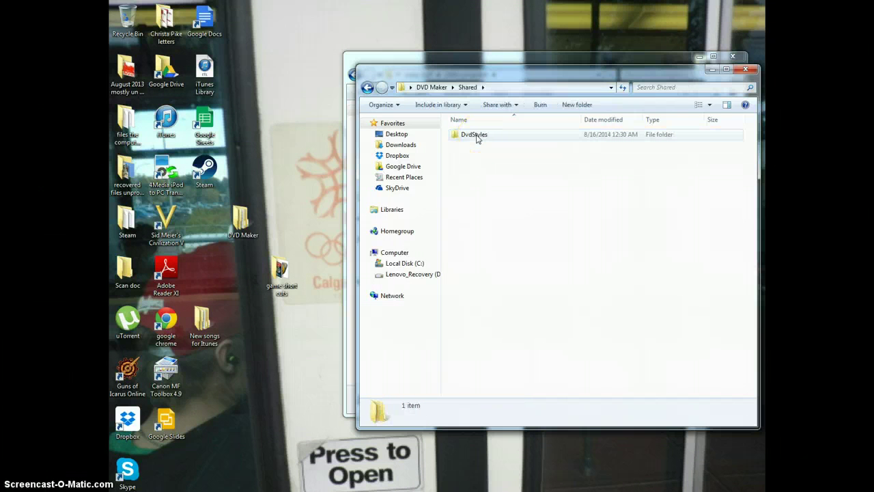
{"action": "double_click", "coordinate": [476, 135]}
{"action": "left_click", "coordinate": [604, 332]}
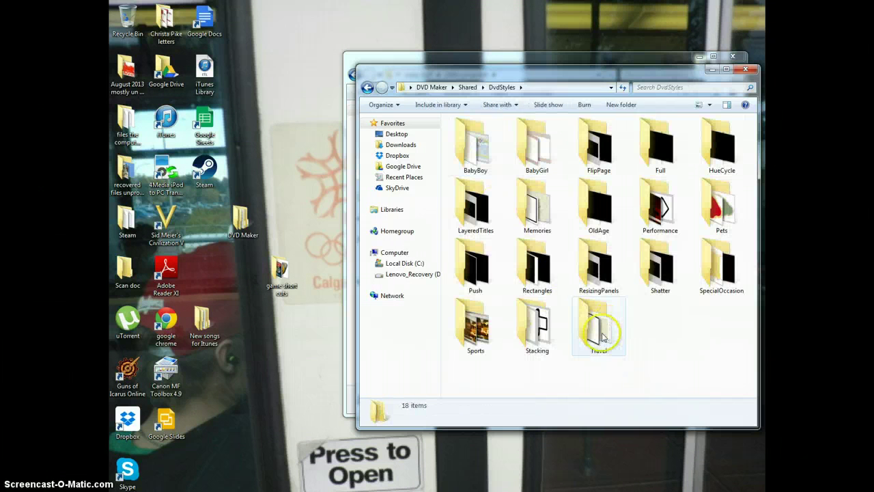
Select all the folders in DvdStyles and examine their combined properties for permission settings.
{"action": "left_click_drag", "start_coordinate": [714, 386], "coordinate": [452, 153]}
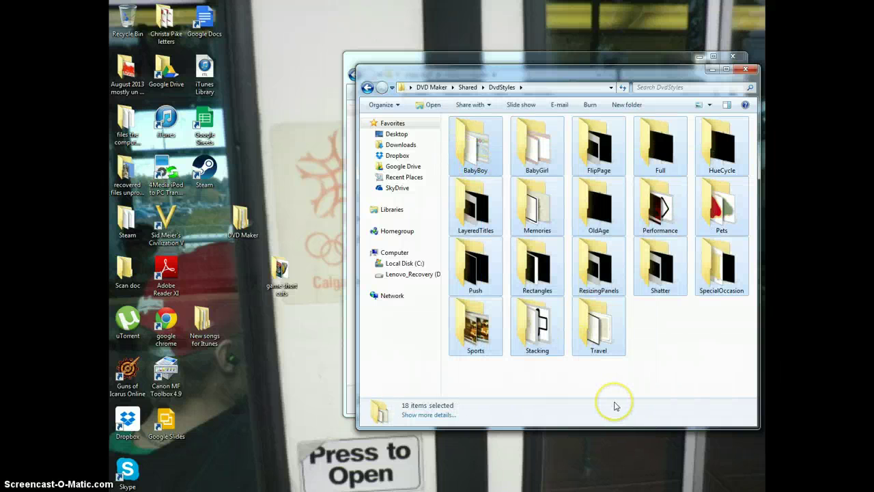
{"action": "right_click", "coordinate": [605, 333]}
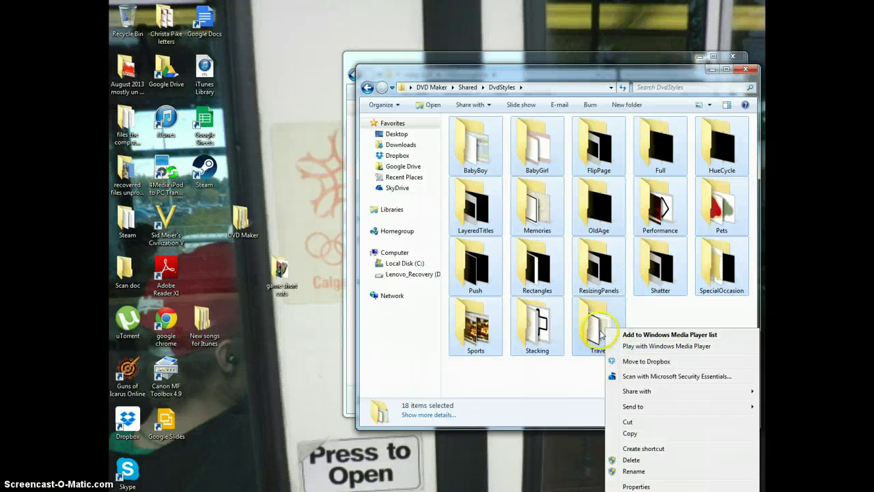
{"action": "left_click", "coordinate": [635, 487]}
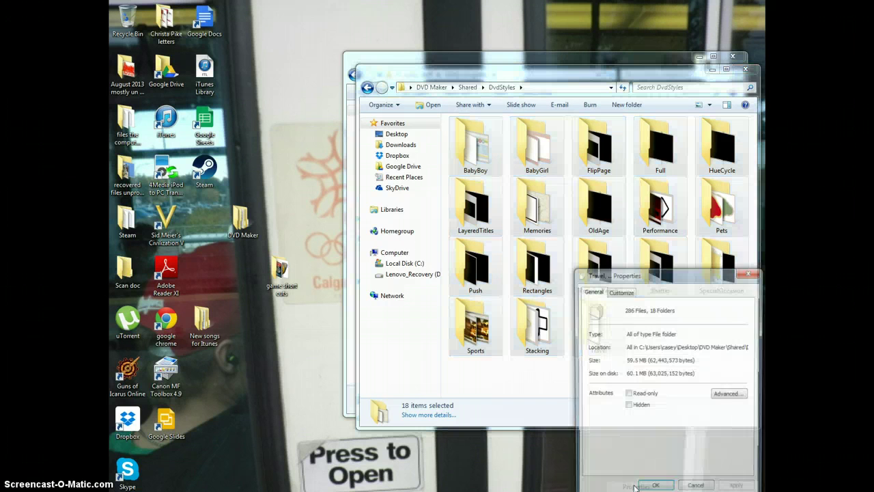
{"action": "left_click", "coordinate": [697, 489]}
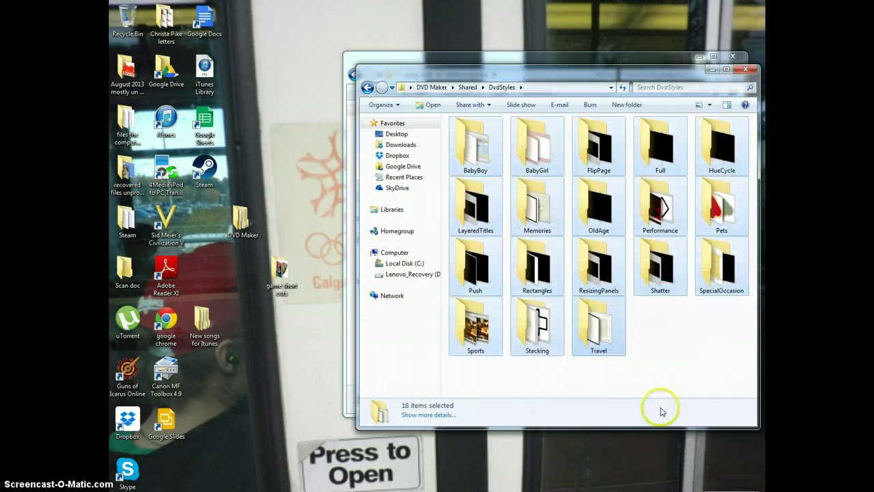
{"action": "right_click", "coordinate": [600, 333]}
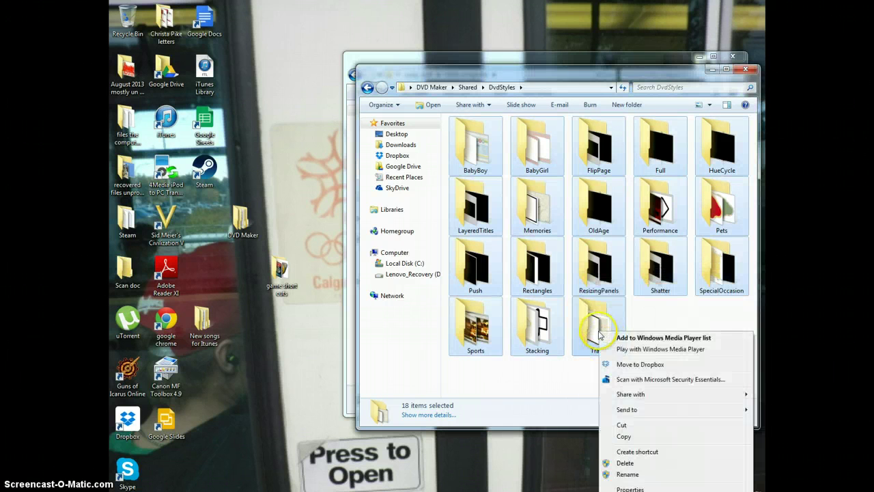
{"action": "left_click", "coordinate": [623, 485]}
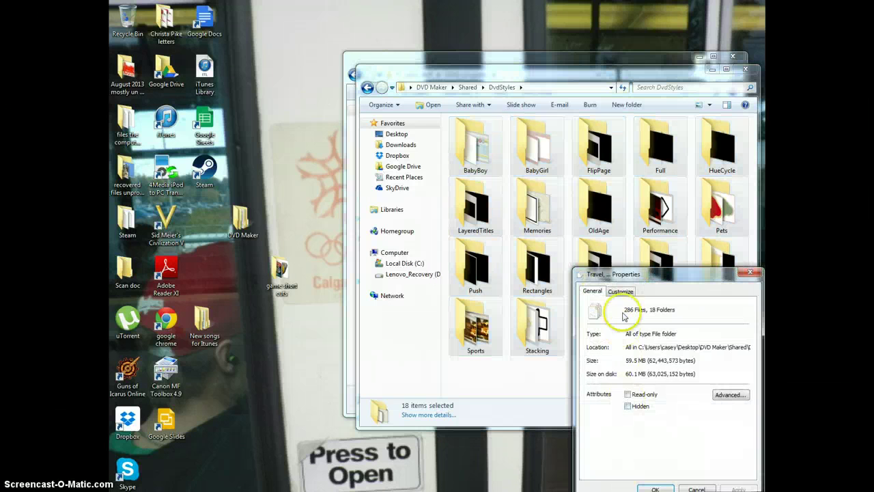
{"action": "left_click", "coordinate": [623, 293]}
{"action": "left_click", "coordinate": [592, 291]}
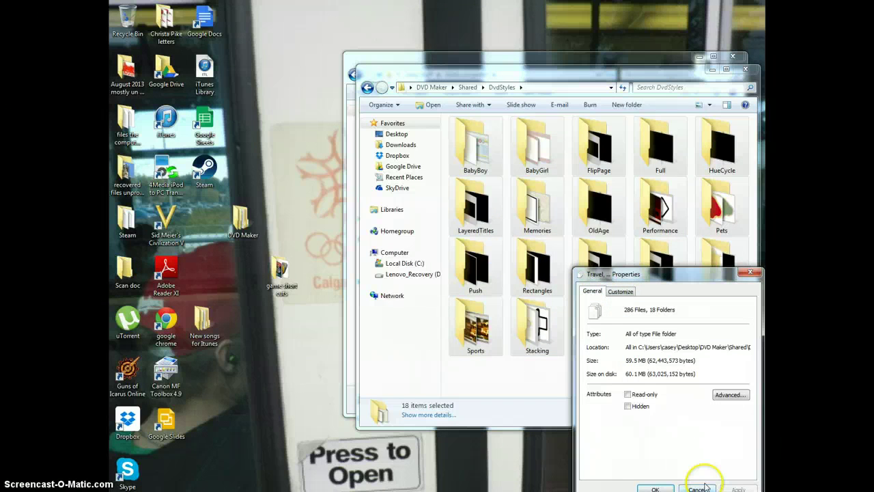
{"action": "left_click", "coordinate": [698, 487]}
{"action": "right_click", "coordinate": [534, 331]}
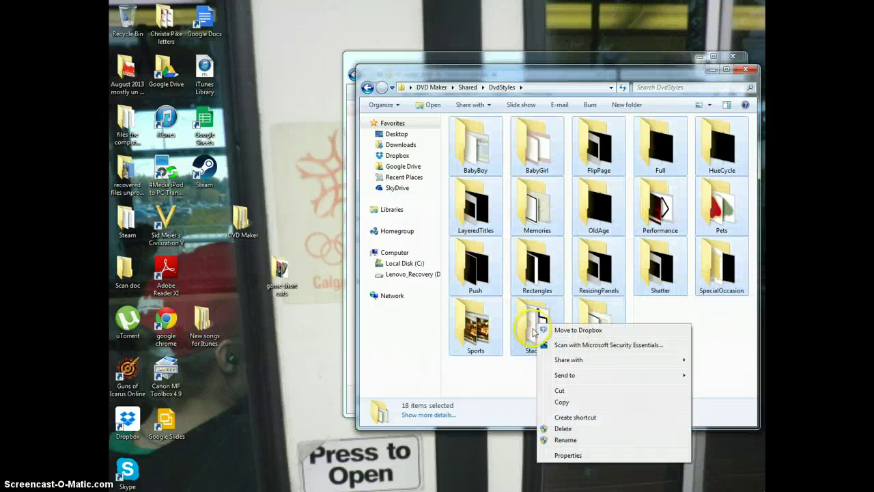
{"action": "left_click", "coordinate": [566, 362]}
View the Administrators group's security permissions in the Travel folder's properties.
{"action": "right_click", "coordinate": [600, 333]}
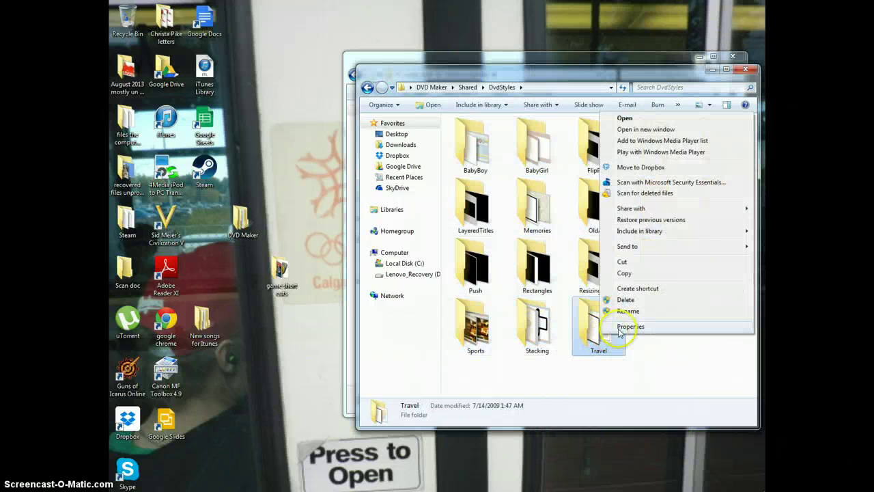
{"action": "left_click", "coordinate": [620, 331]}
{"action": "left_click", "coordinate": [641, 280]}
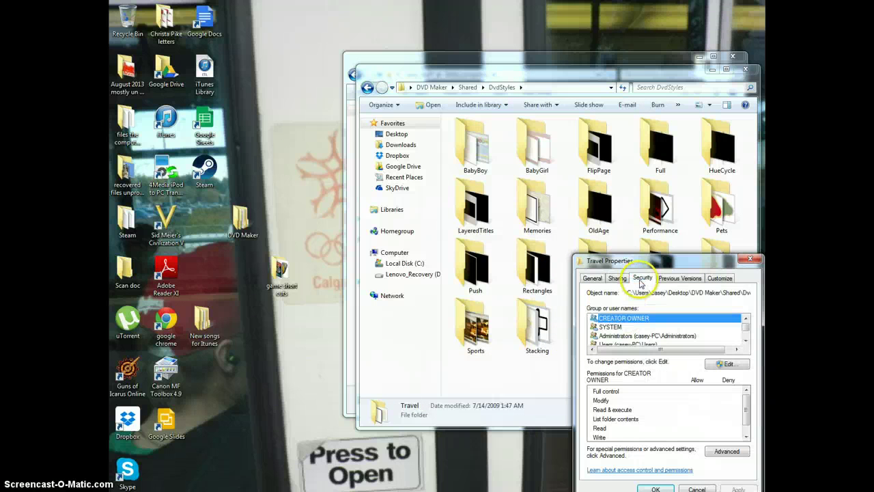
{"action": "left_click", "coordinate": [634, 336]}
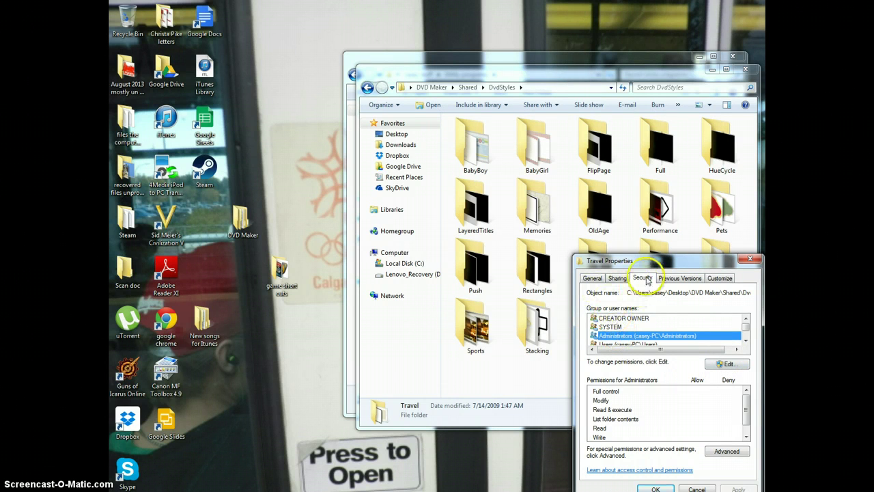
Show the Administrators group's security permissions for the Rectangles folder and open them for editing.
{"action": "right_click", "coordinate": [538, 271]}
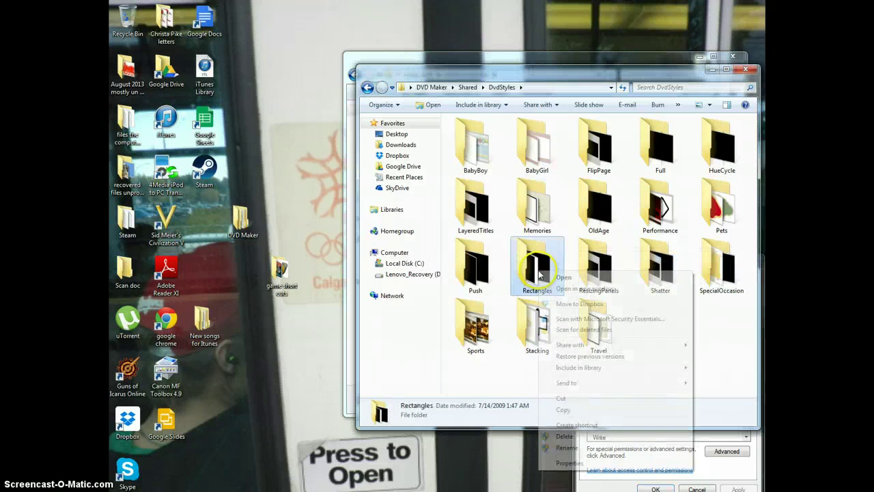
{"action": "left_click", "coordinate": [573, 463]}
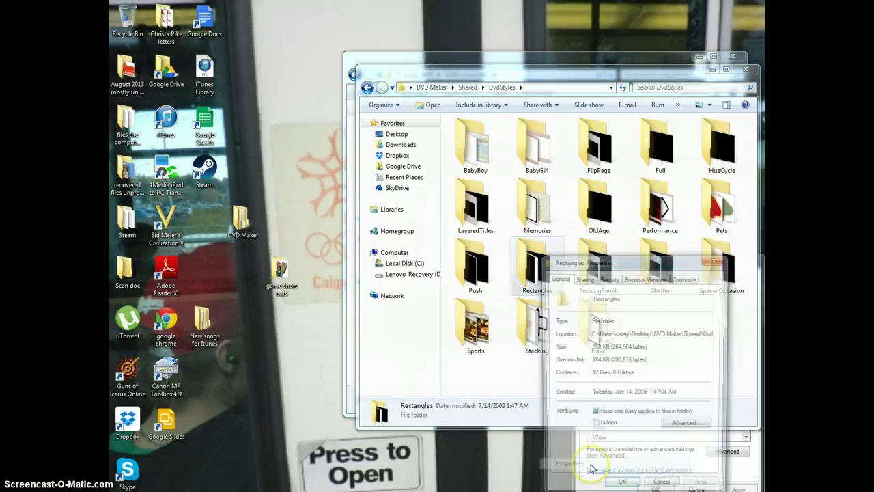
{"action": "left_click", "coordinate": [608, 278]}
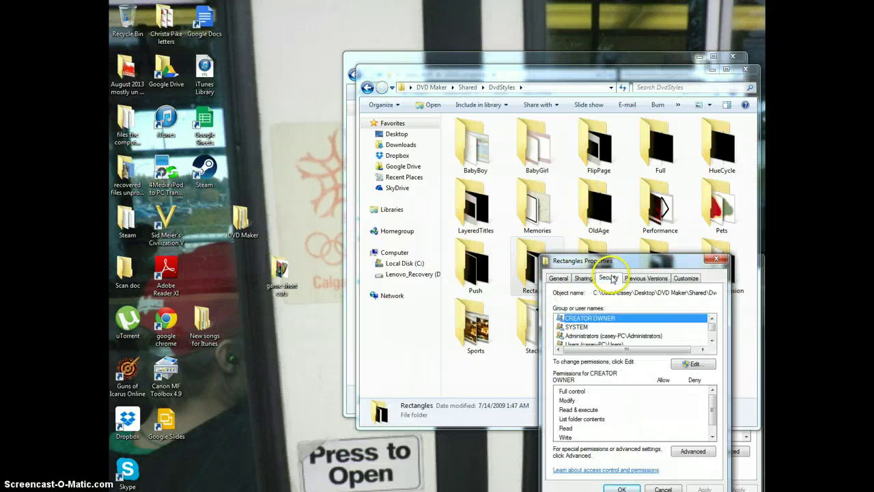
{"action": "scroll", "coordinate": [636, 338], "scroll_direction": "down", "scroll_amount": 1}
{"action": "left_click", "coordinate": [656, 320]}
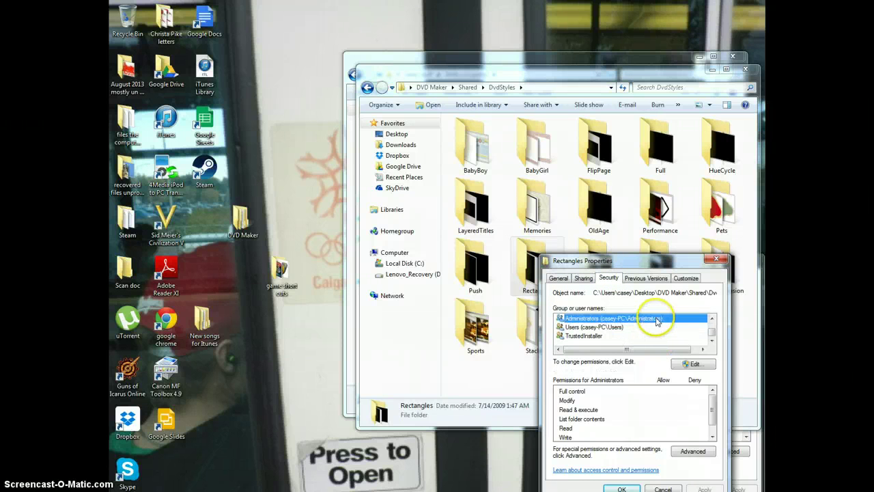
{"action": "left_click", "coordinate": [691, 363]}
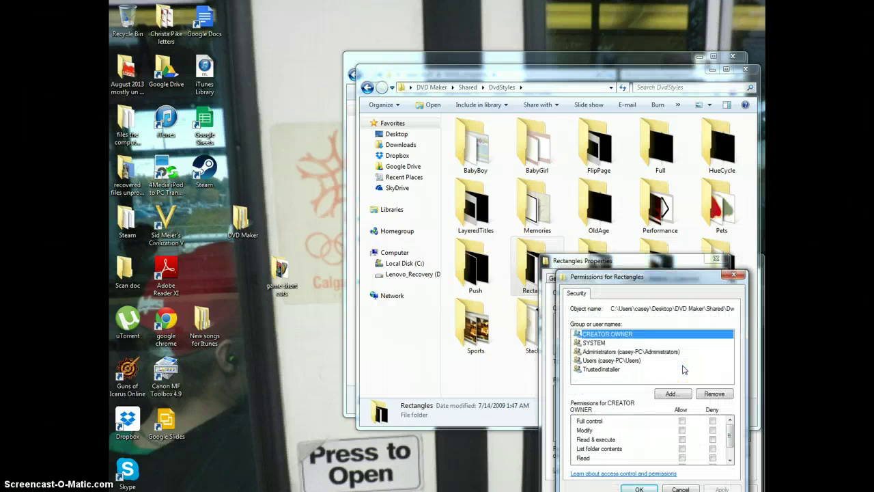
Allow the Administrators group full control of the Rectangles folder, apply the change and close its properties.
{"action": "key", "text": "Down"}
{"action": "key", "text": "Down"}
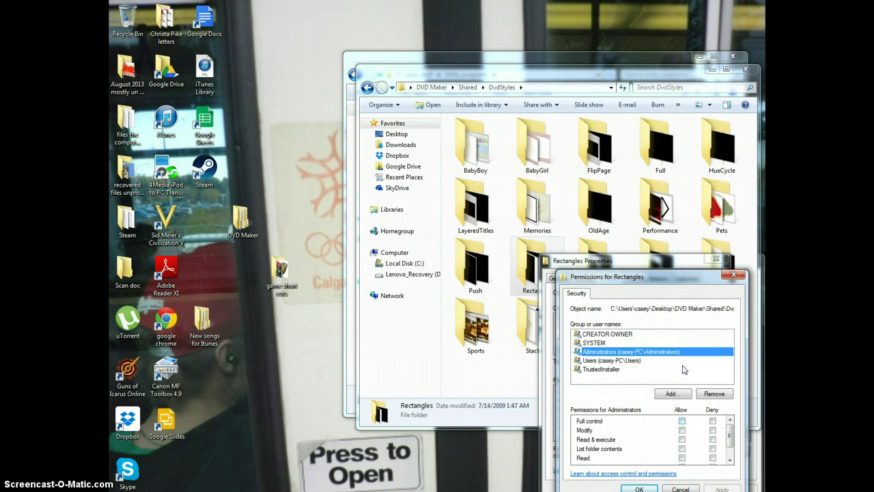
{"action": "left_click", "coordinate": [681, 420]}
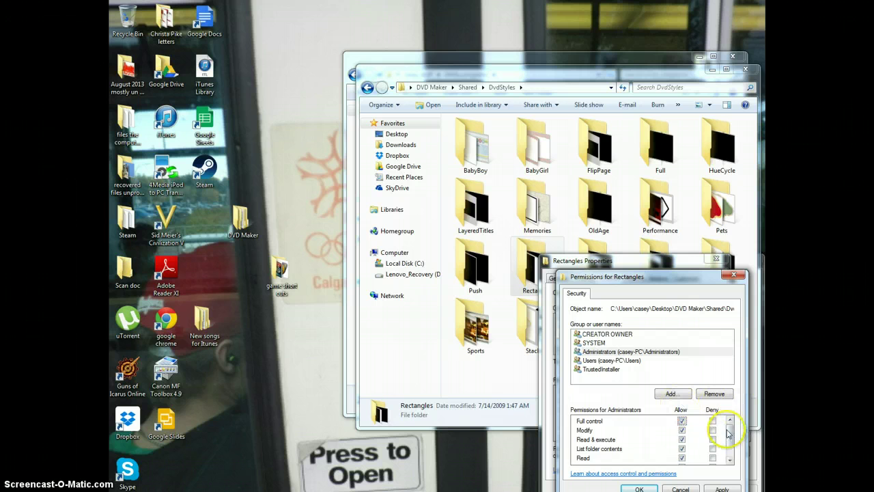
{"action": "scroll", "coordinate": [727, 433], "scroll_direction": "down", "scroll_amount": 1}
{"action": "left_click", "coordinate": [721, 489]}
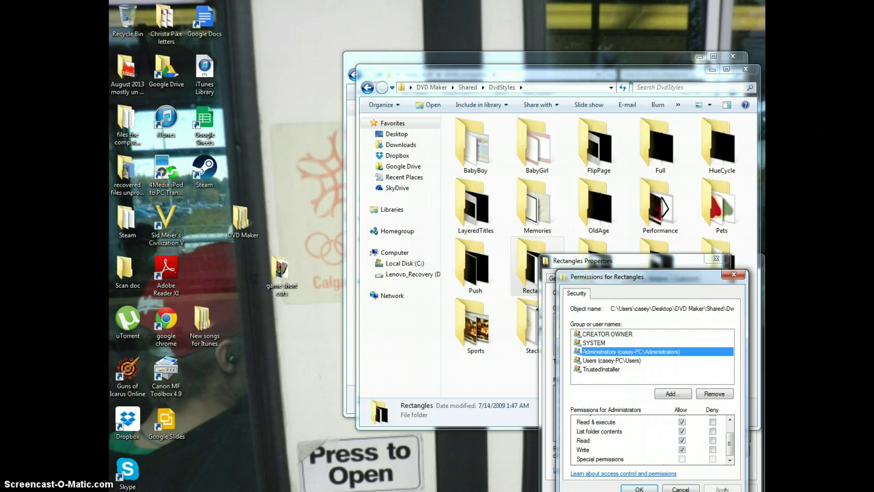
{"action": "left_click", "coordinate": [734, 273]}
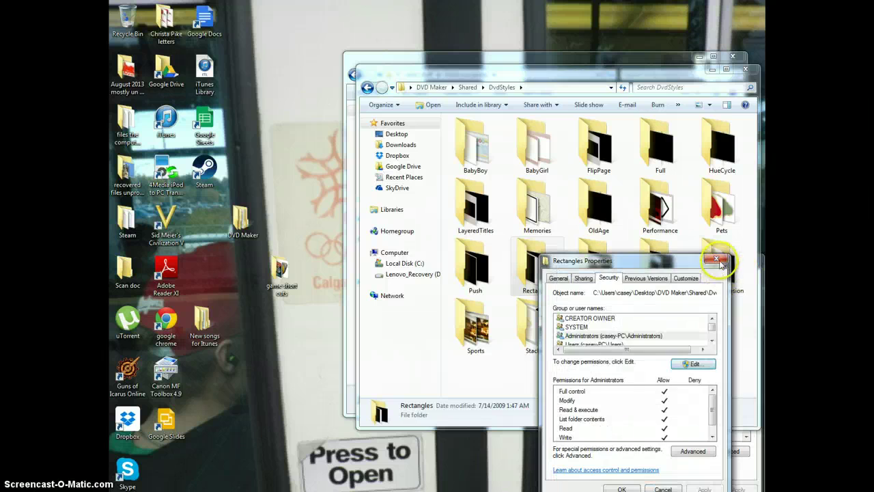
{"action": "left_click", "coordinate": [717, 258]}
Delete the Rectangles folder from DvdStyles.
{"action": "right_click", "coordinate": [546, 268]}
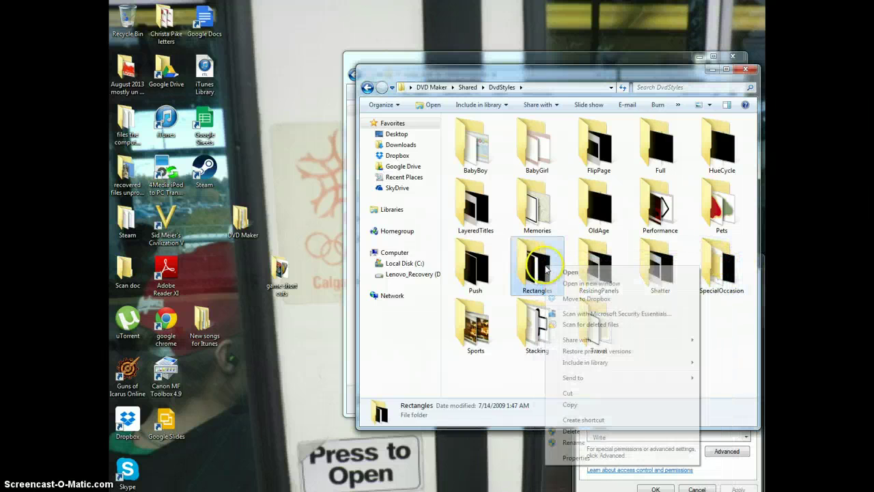
{"action": "left_click", "coordinate": [580, 435]}
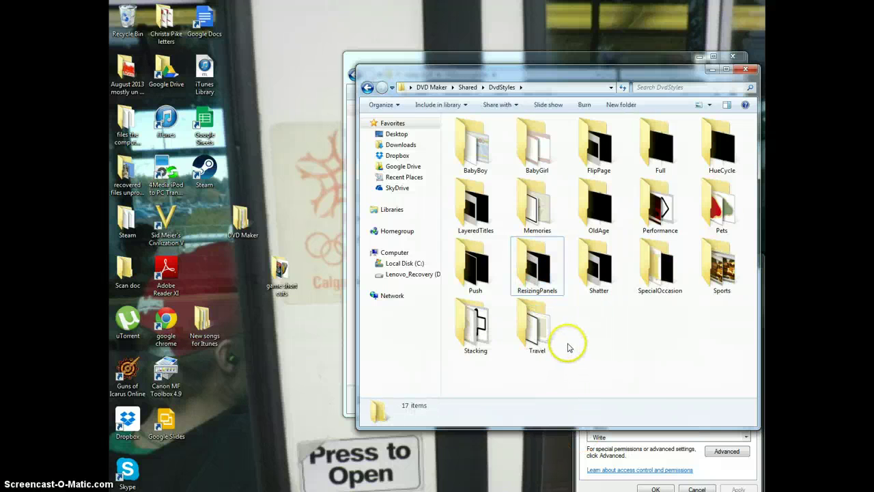
Show the Administrators group's security permissions in the Travel folder's properties and open the permissions for editing.
{"action": "right_click", "coordinate": [538, 325]}
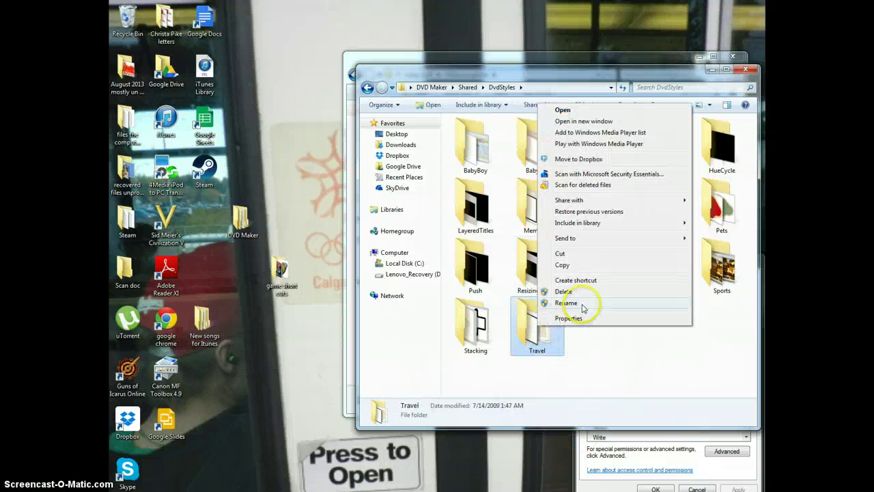
{"action": "right_click", "coordinate": [531, 340]}
{"action": "right_click", "coordinate": [528, 327]}
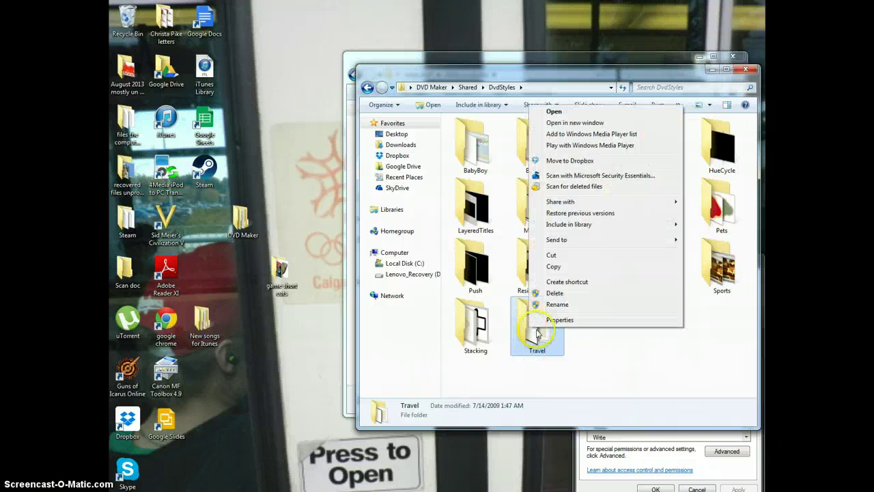
{"action": "left_click", "coordinate": [568, 319]}
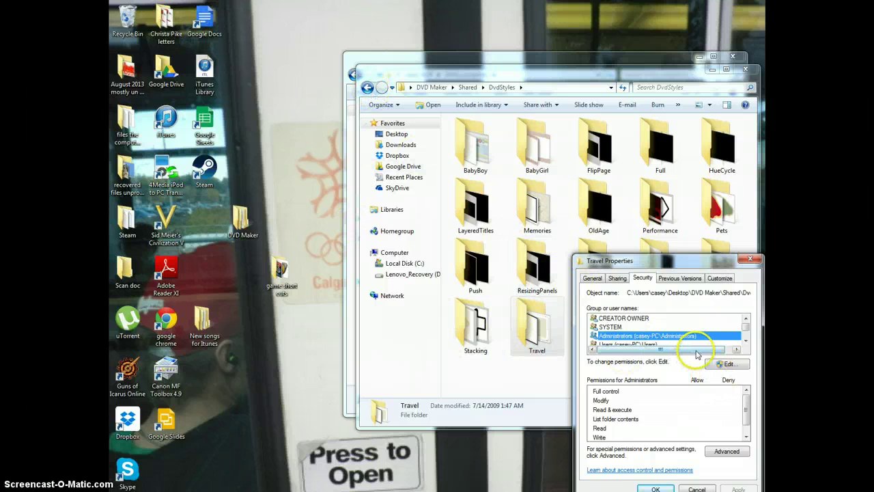
{"action": "left_click", "coordinate": [728, 363]}
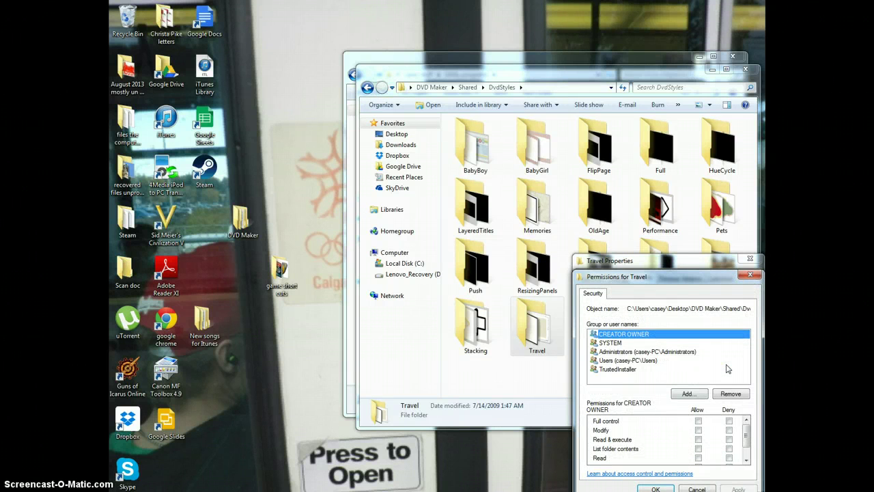
Allow full control for CREATOR OWNER on the Travel folder, apply the change and close its properties.
{"action": "key", "text": "Tab"}
{"action": "key", "text": "space"}
{"action": "scroll", "coordinate": [727, 368], "scroll_direction": "down", "scroll_amount": 1}
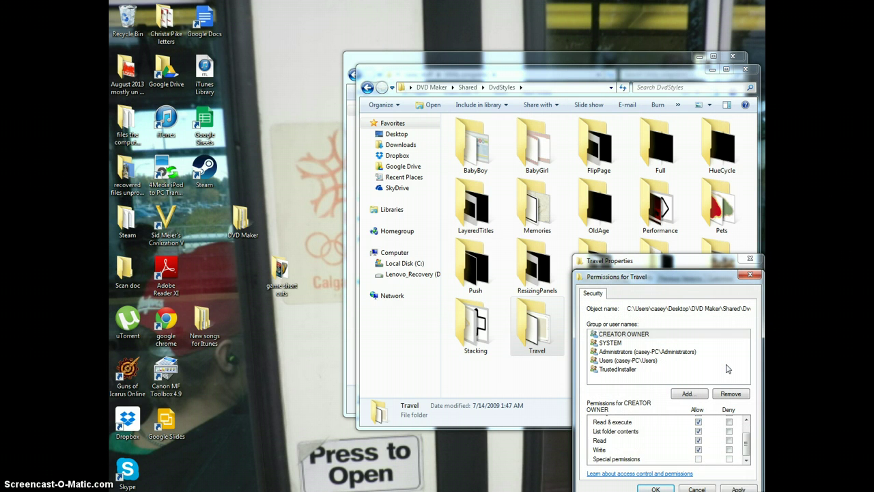
{"action": "left_click", "coordinate": [728, 368]}
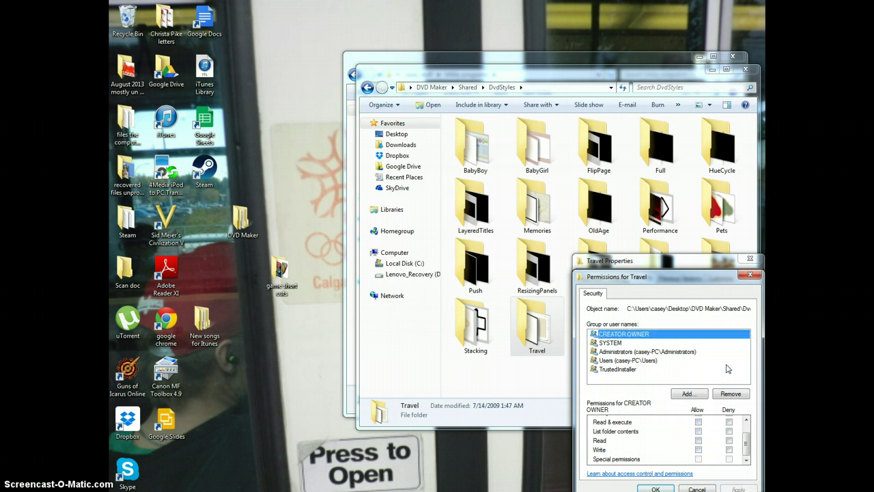
{"action": "left_click", "coordinate": [750, 274]}
{"action": "left_click", "coordinate": [750, 259]}
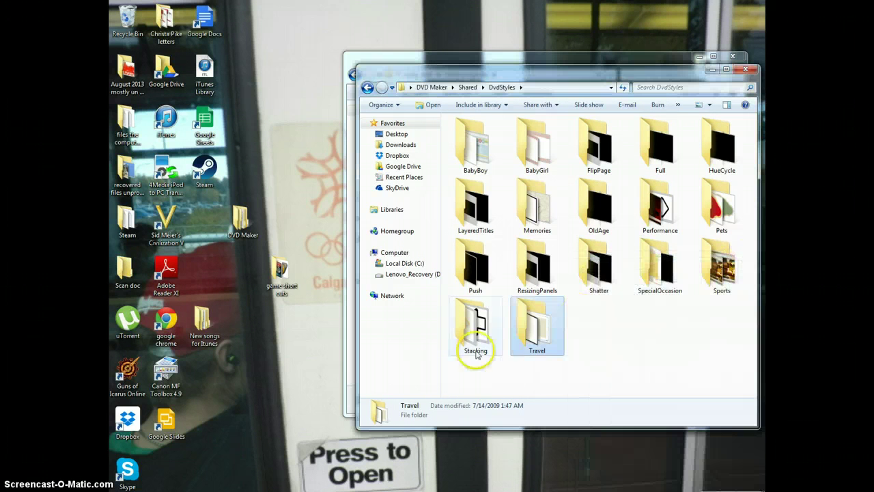
Try to delete the Stacking folder from DvdStyles.
{"action": "left_click", "coordinate": [475, 331]}
{"action": "right_click", "coordinate": [489, 329]}
{"action": "left_click", "coordinate": [505, 298]}
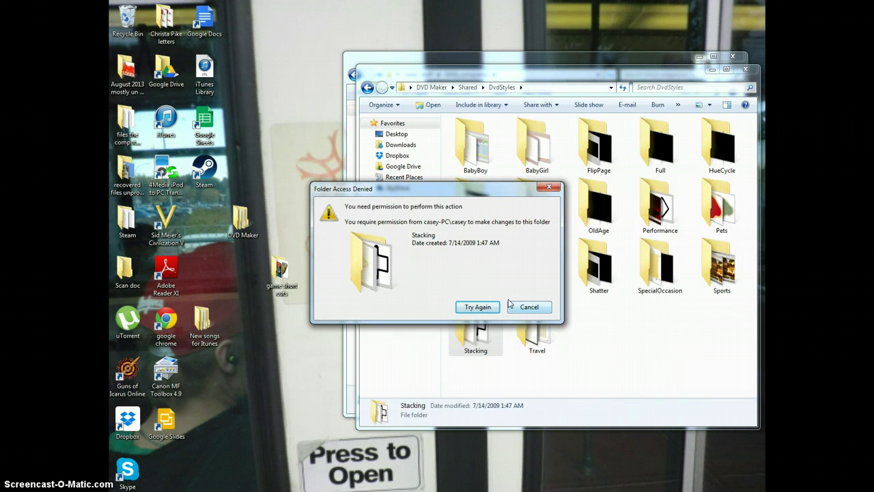
{"action": "left_click", "coordinate": [523, 304]}
Allow the Administrators group full control in the Stacking folder's security permissions and close its properties.
{"action": "left_click", "coordinate": [480, 332]}
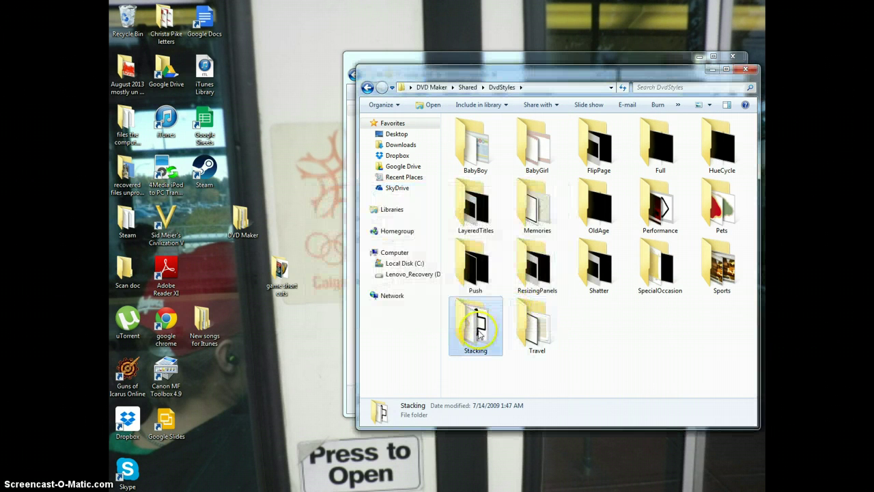
{"action": "right_click", "coordinate": [480, 331]}
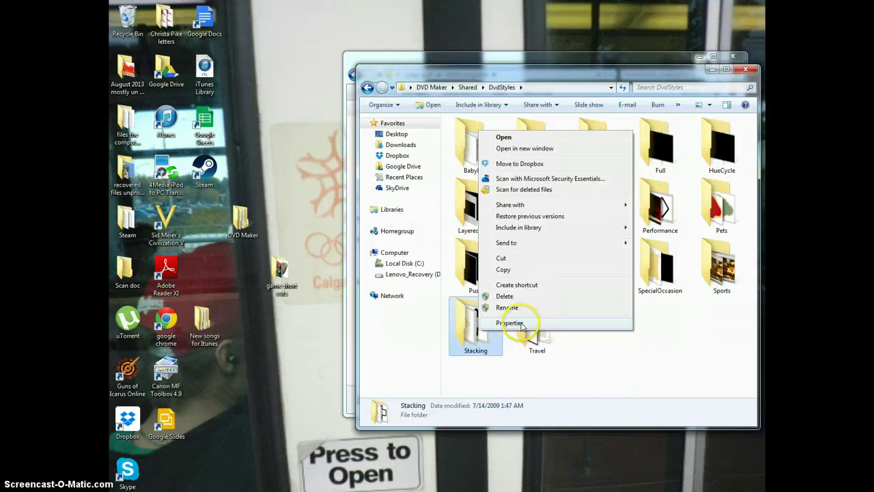
{"action": "left_click", "coordinate": [523, 324]}
{"action": "left_click", "coordinate": [548, 278]}
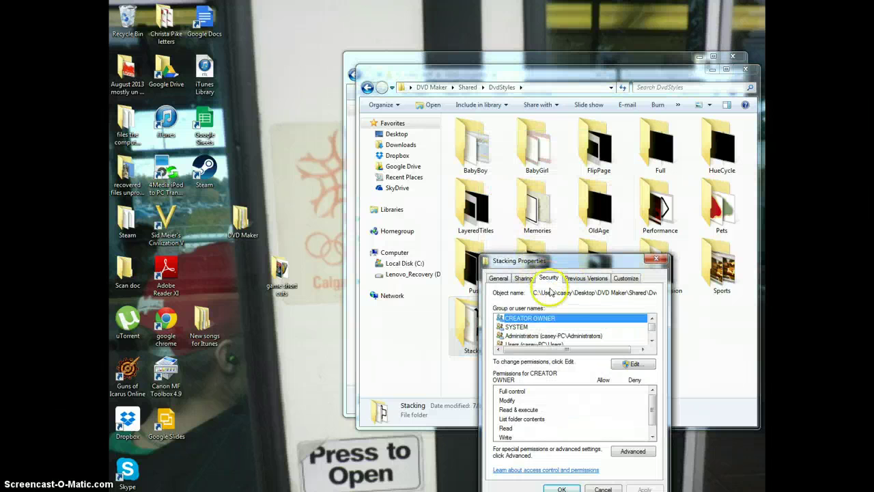
{"action": "left_click", "coordinate": [581, 336]}
{"action": "left_click", "coordinate": [632, 364]}
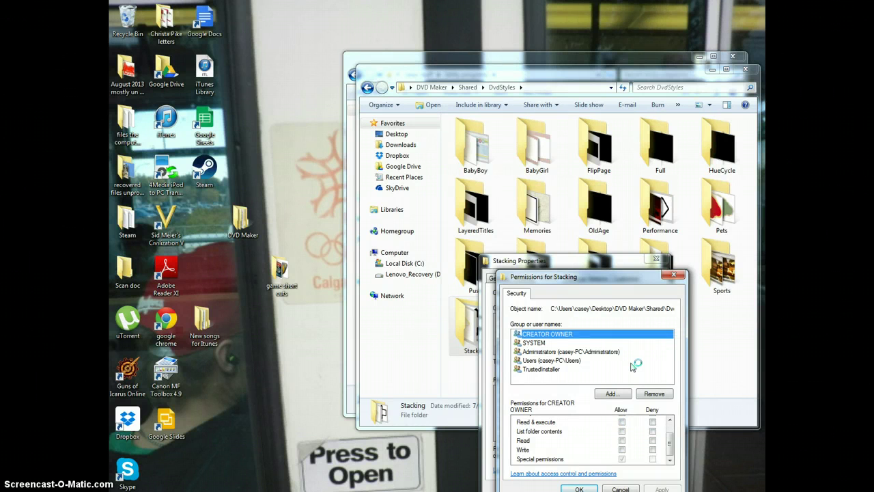
{"action": "left_click", "coordinate": [673, 274]}
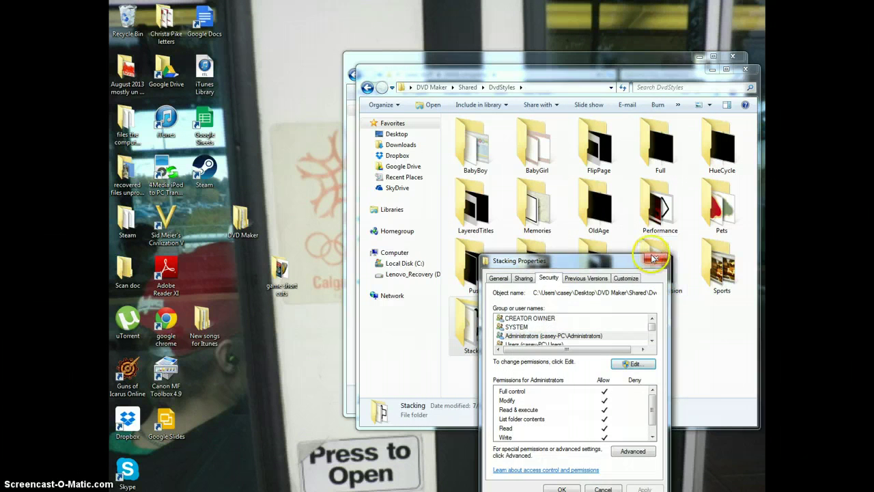
{"action": "left_click", "coordinate": [658, 261]}
Try to delete the Sports folder from DvdStyles, retry once and cancel.
{"action": "right_click", "coordinate": [724, 265]}
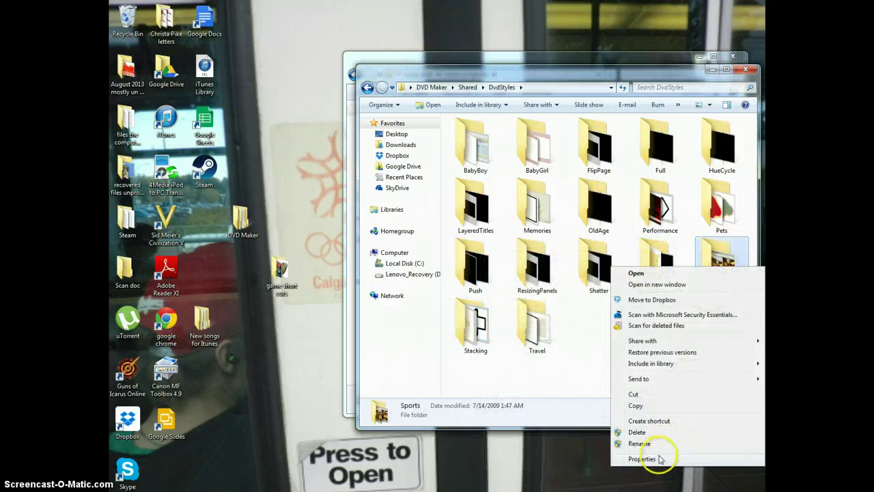
{"action": "right_click", "coordinate": [717, 260]}
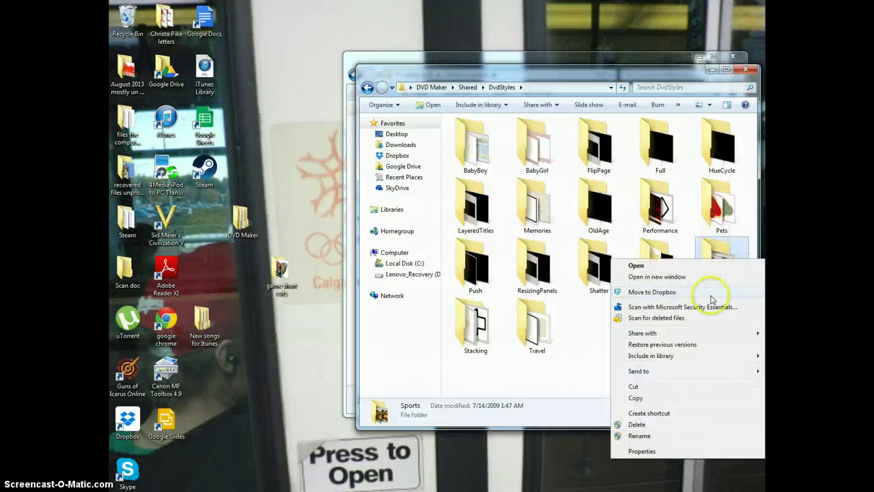
{"action": "left_click", "coordinate": [690, 426]}
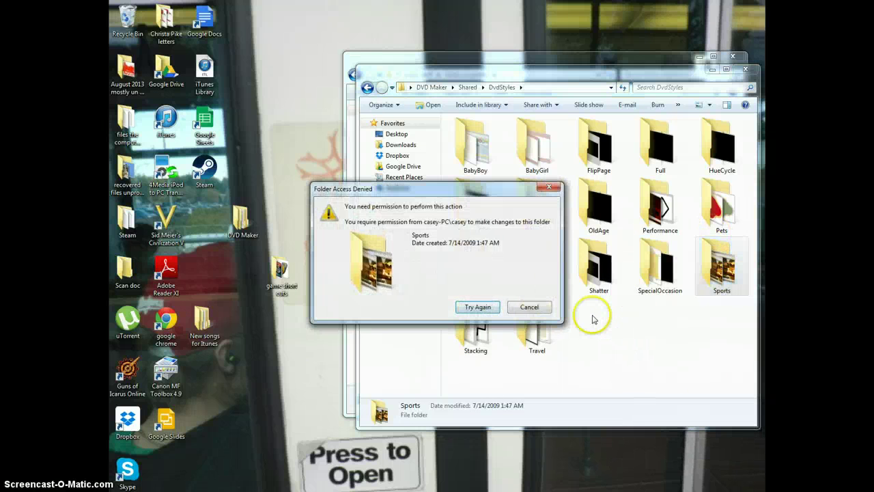
{"action": "left_click", "coordinate": [479, 307]}
{"action": "left_click", "coordinate": [480, 307]}
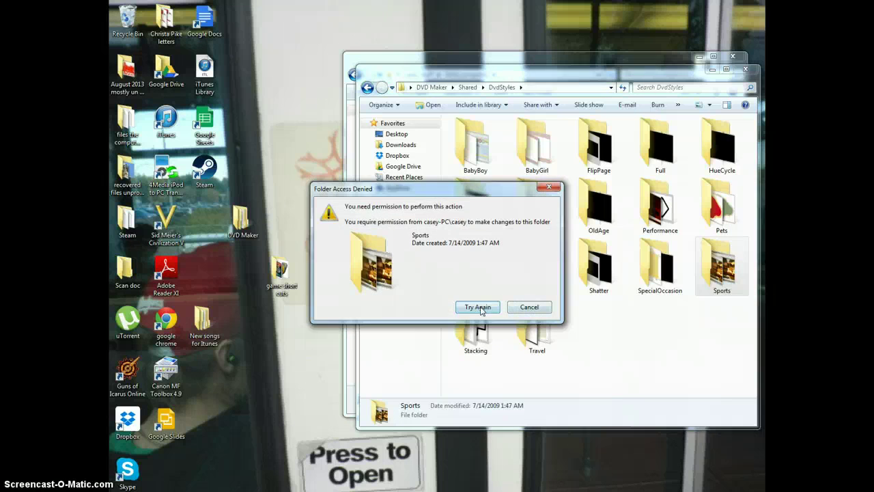
{"action": "left_click", "coordinate": [529, 307]}
Show the Administrators group's security permissions in the Sports folder's properties and open the permissions for editing.
{"action": "right_click", "coordinate": [724, 258]}
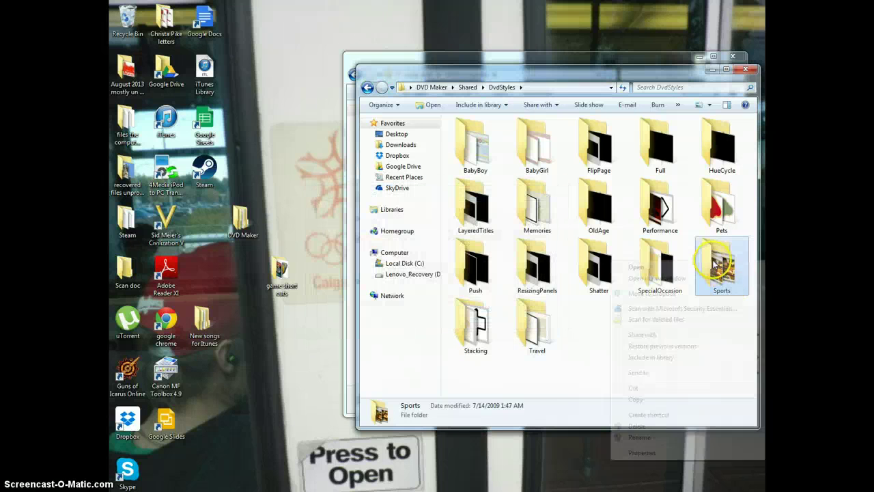
{"action": "left_click", "coordinate": [660, 452]}
{"action": "left_click", "coordinate": [642, 278]}
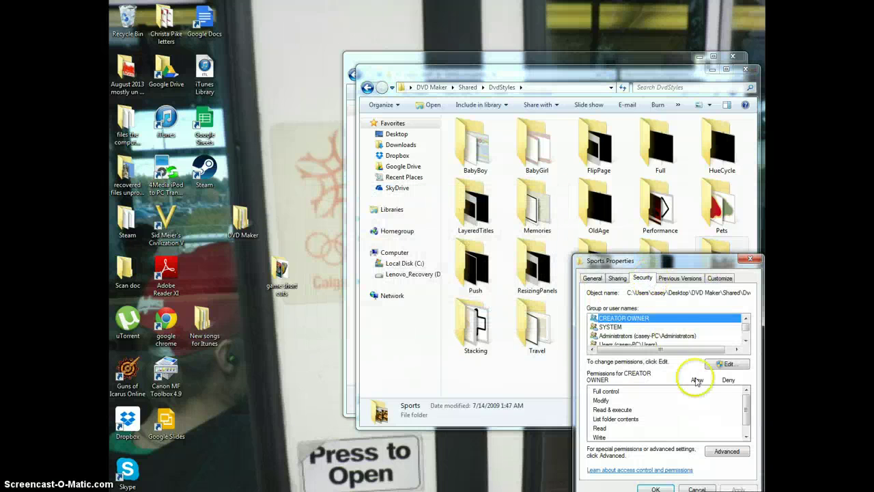
{"action": "left_click", "coordinate": [638, 335]}
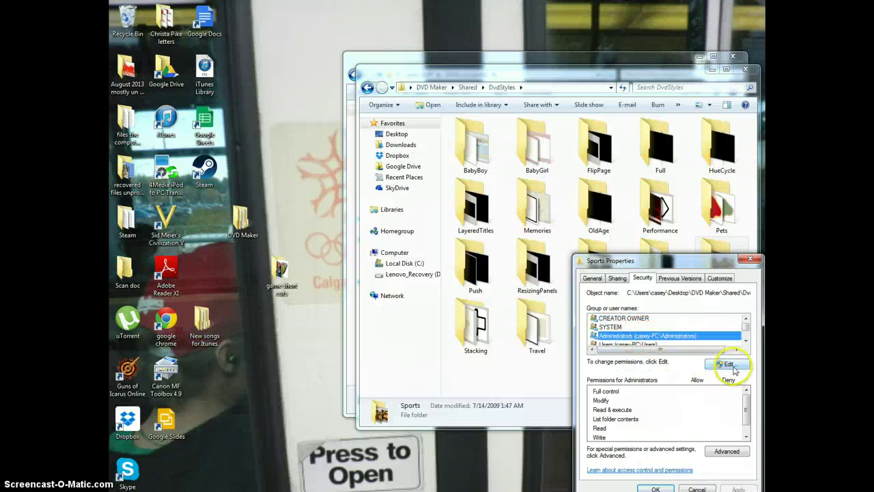
{"action": "left_click", "coordinate": [729, 365]}
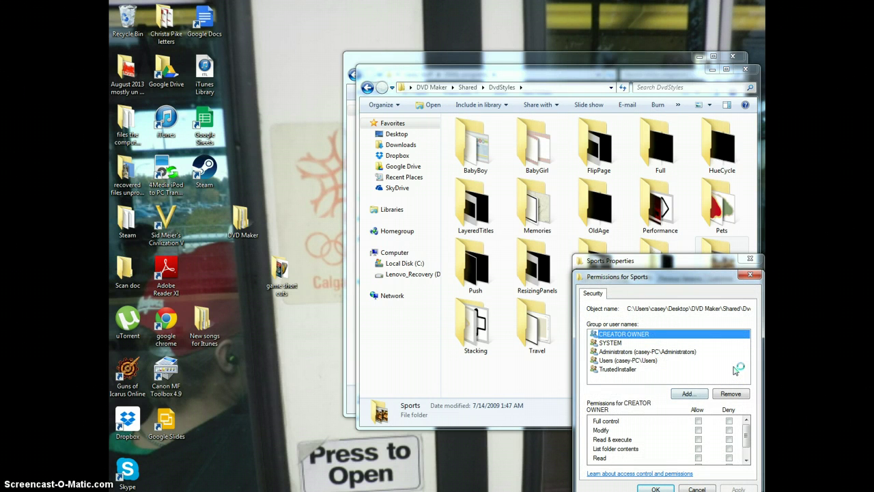
Allow the Administrators group full control of the Sports folder, apply the change and close its properties.
{"action": "key", "text": "Down"}
{"action": "key", "text": "Down"}
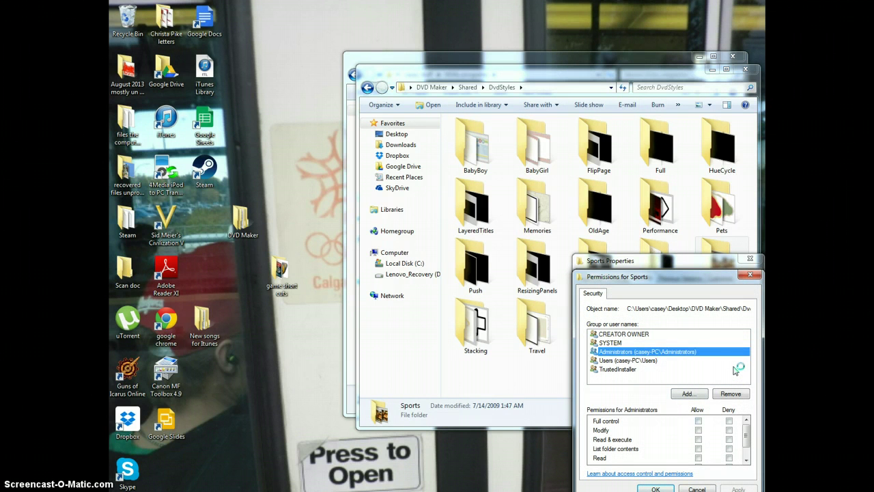
{"action": "scroll", "coordinate": [736, 437], "scroll_direction": "down", "scroll_amount": 1}
{"action": "left_click", "coordinate": [737, 489]}
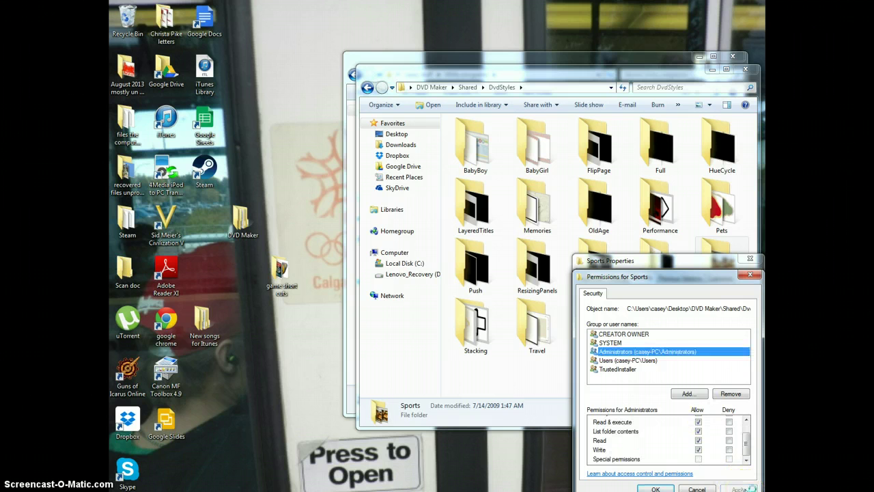
{"action": "left_click", "coordinate": [750, 275]}
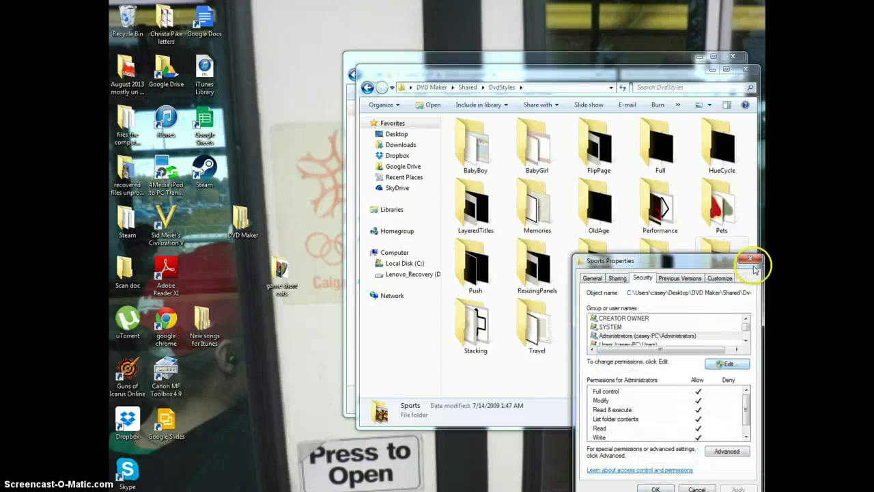
{"action": "left_click", "coordinate": [749, 259]}
Delete the Travel, Stacking and Sports folders from DvdStyles.
{"action": "right_click", "coordinate": [537, 336]}
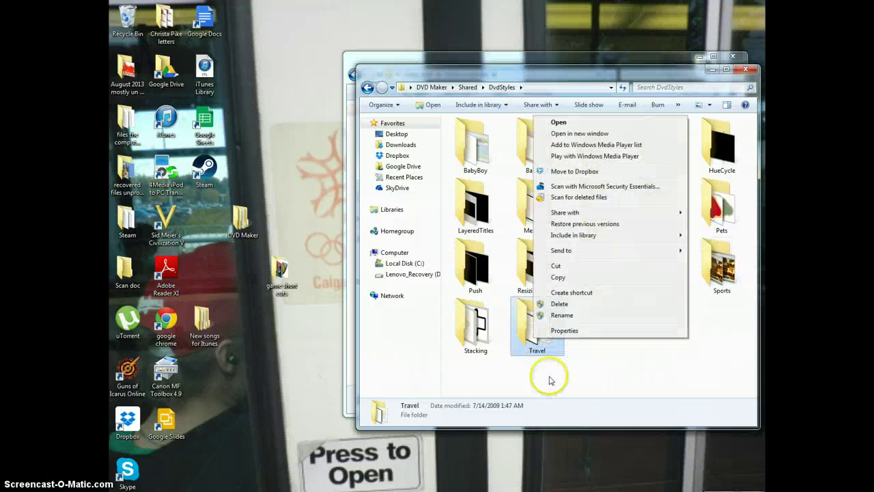
{"action": "left_click", "coordinate": [560, 303]}
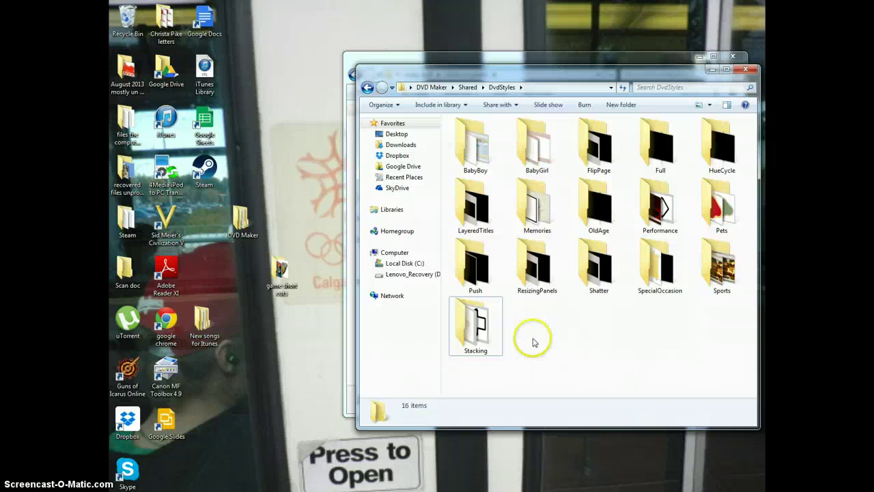
{"action": "left_click", "coordinate": [481, 329]}
{"action": "right_click", "coordinate": [486, 328]}
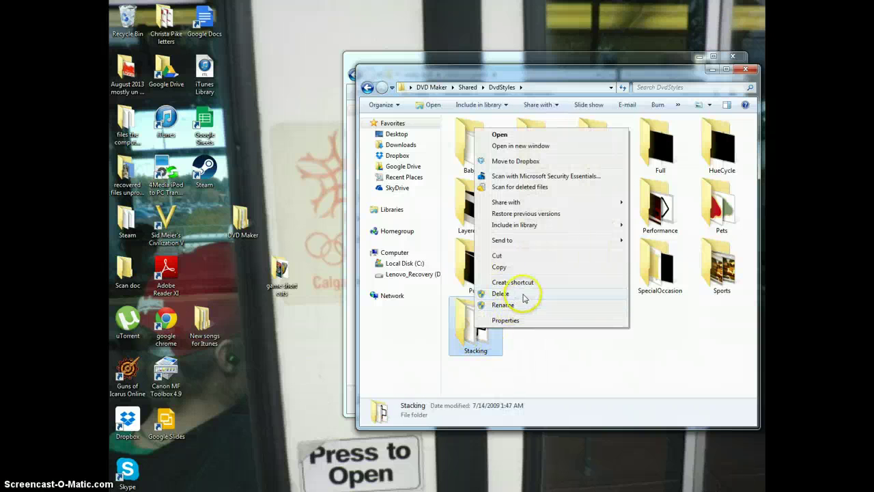
{"action": "left_click", "coordinate": [524, 298]}
{"action": "right_click", "coordinate": [703, 276]}
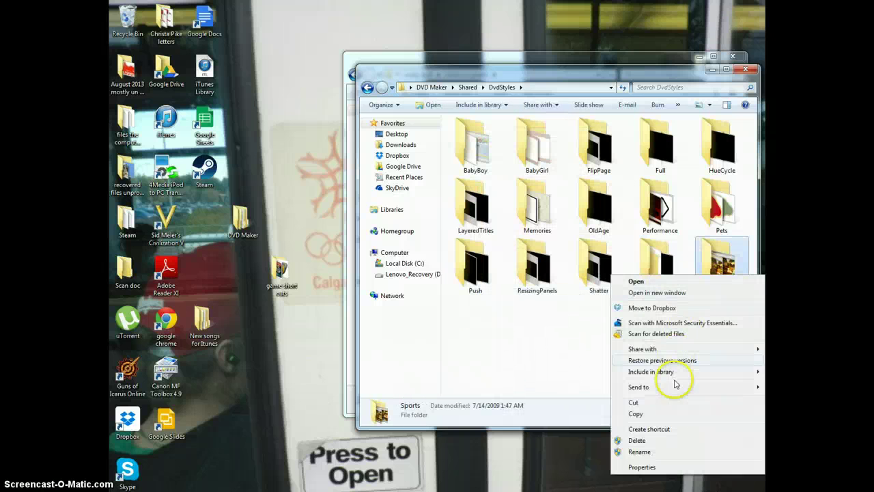
{"action": "left_click", "coordinate": [685, 444]}
Try to delete the SpecialOccasion folder from DvdStyles.
{"action": "left_click", "coordinate": [659, 263]}
{"action": "right_click", "coordinate": [658, 273]}
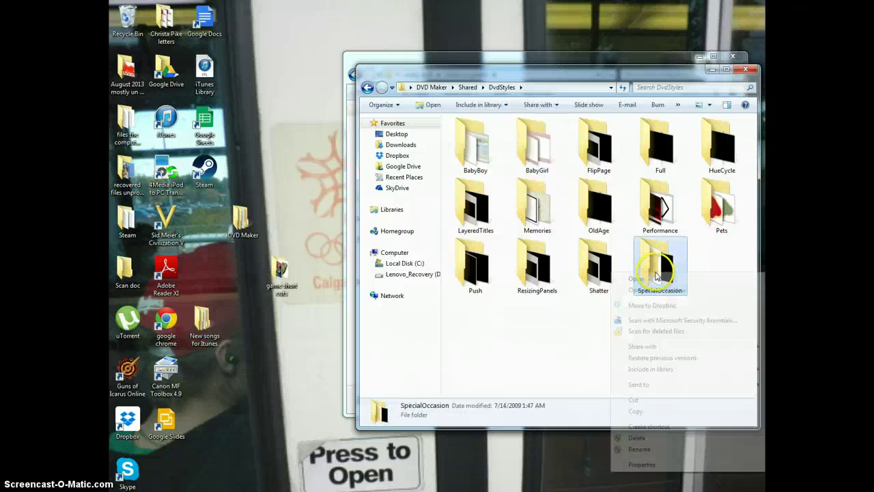
{"action": "left_click", "coordinate": [668, 440]}
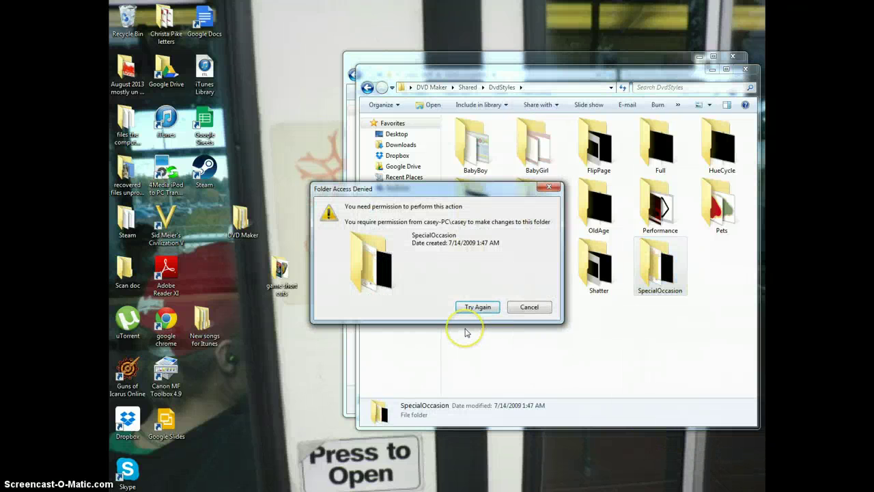
{"action": "left_click", "coordinate": [529, 306]}
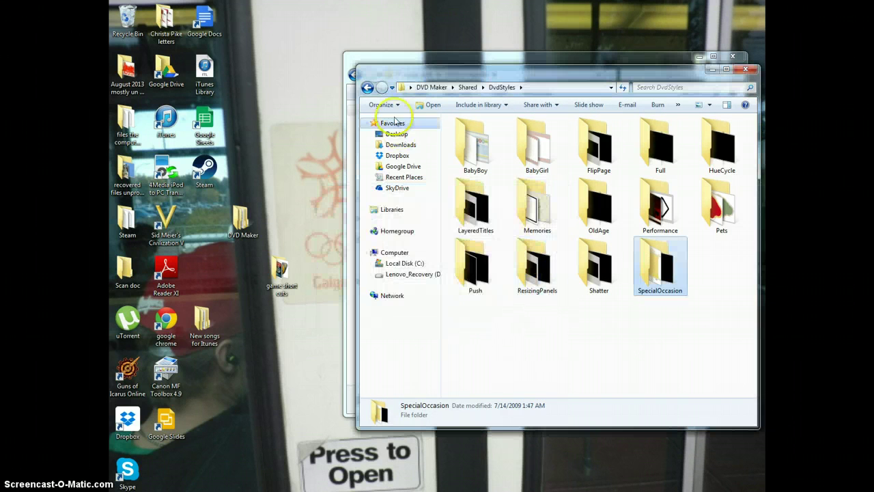
Go back up through the Shared folder to DVD Maker and return to the DvdStyles folder.
{"action": "left_click", "coordinate": [367, 87]}
{"action": "left_click", "coordinate": [473, 142]}
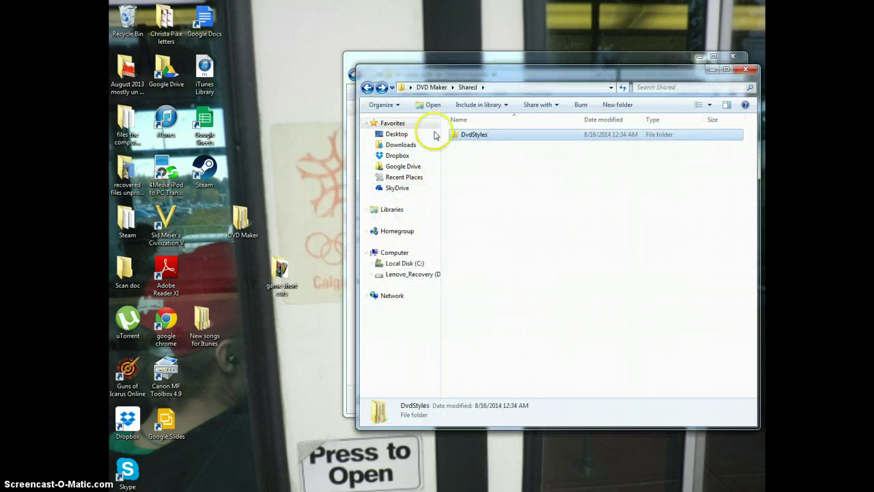
{"action": "left_click", "coordinate": [368, 87]}
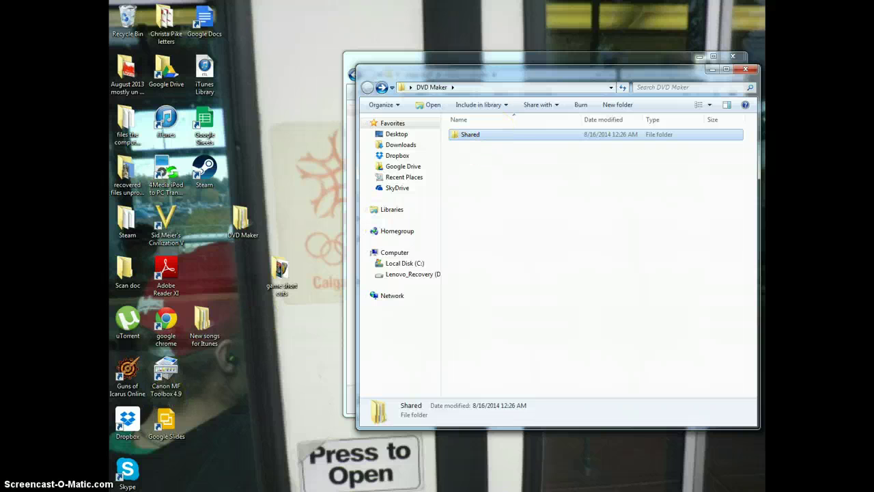
{"action": "left_click", "coordinate": [381, 87]}
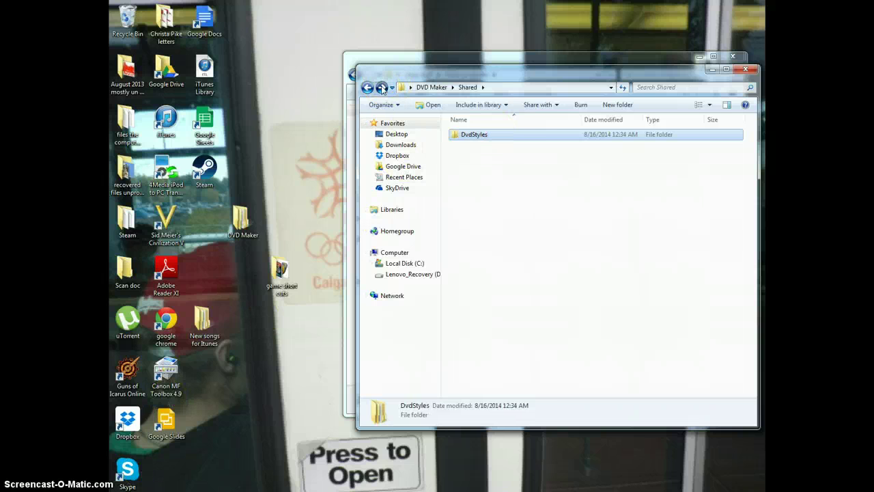
{"action": "left_click", "coordinate": [381, 87]}
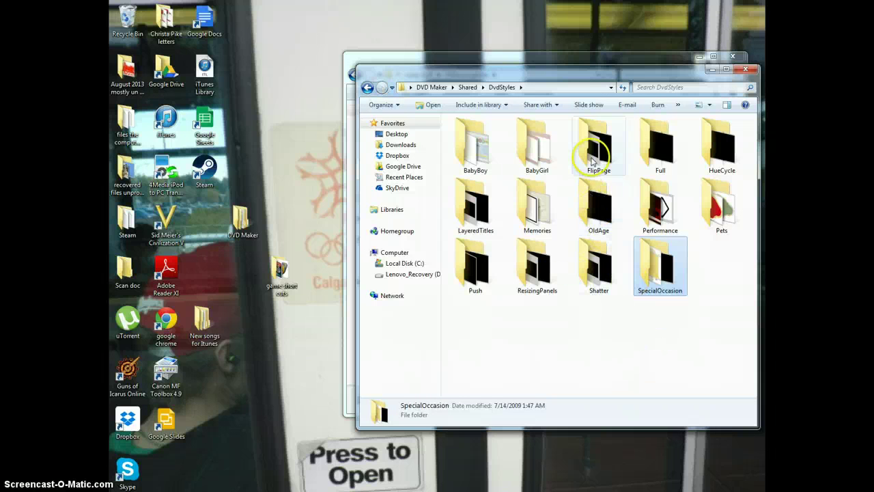
Allow the Administrators group full control of the BabyBoy folder in DvdStyles and close its properties.
{"action": "right_click", "coordinate": [460, 151]}
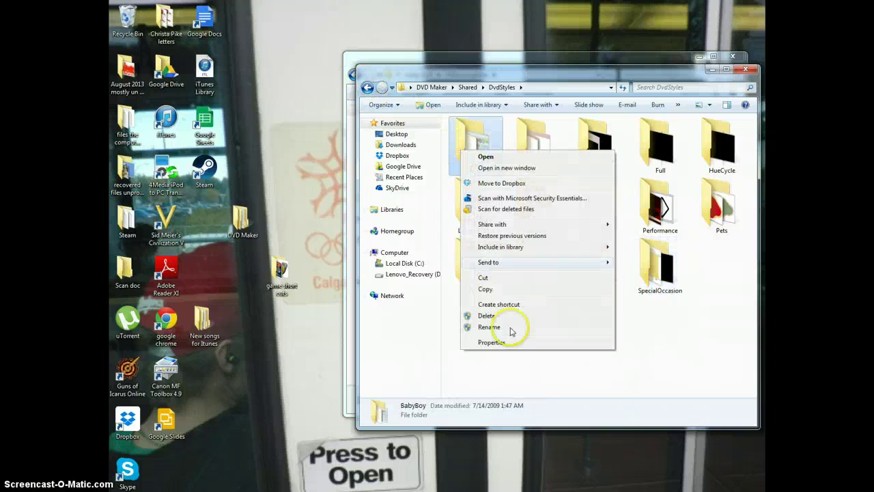
{"action": "left_click", "coordinate": [491, 342]}
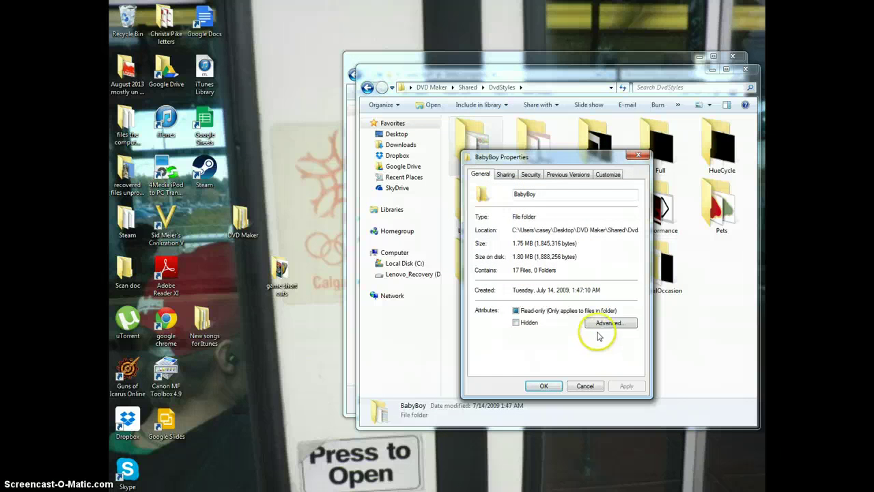
{"action": "left_click", "coordinate": [531, 176]}
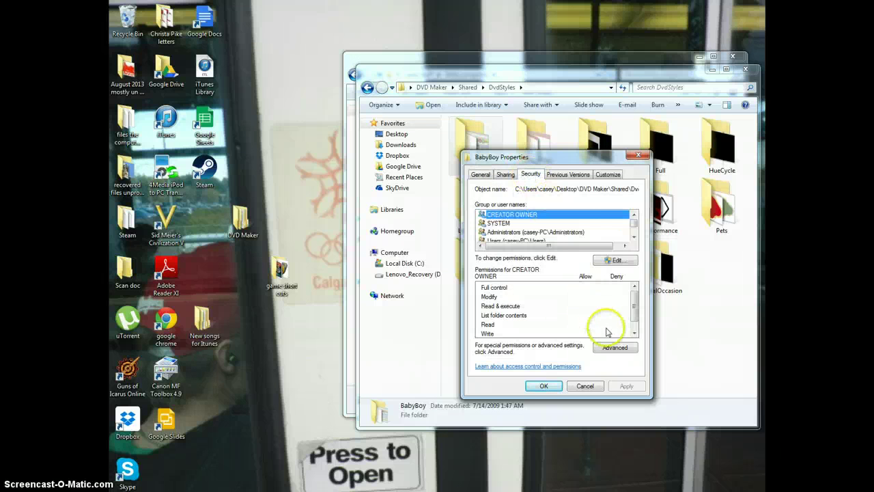
{"action": "left_click", "coordinate": [597, 234]}
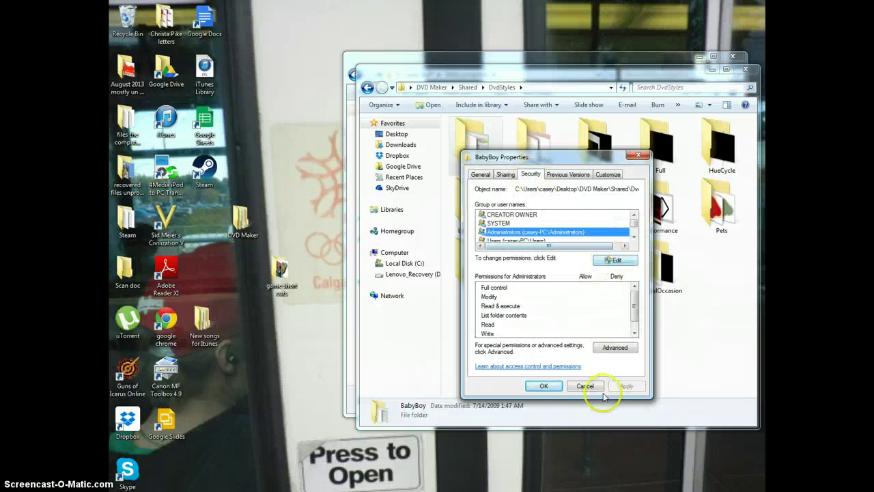
{"action": "left_click", "coordinate": [618, 261]}
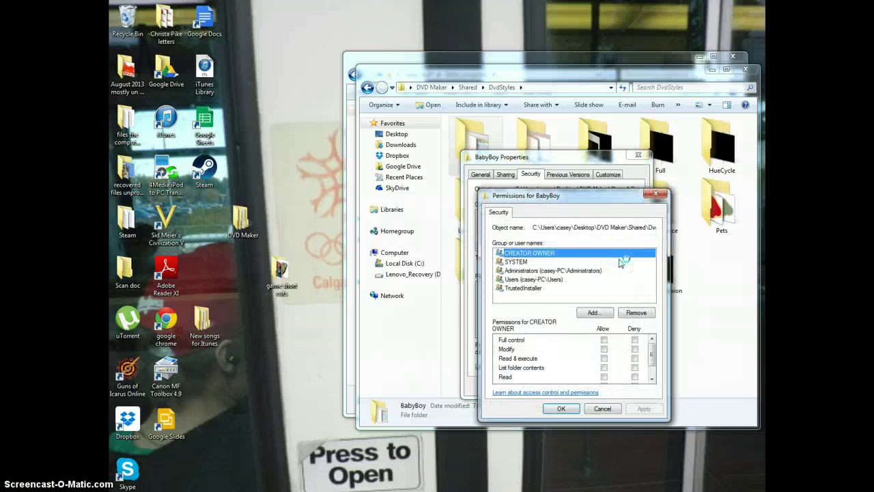
{"action": "key", "text": "alt+d"}
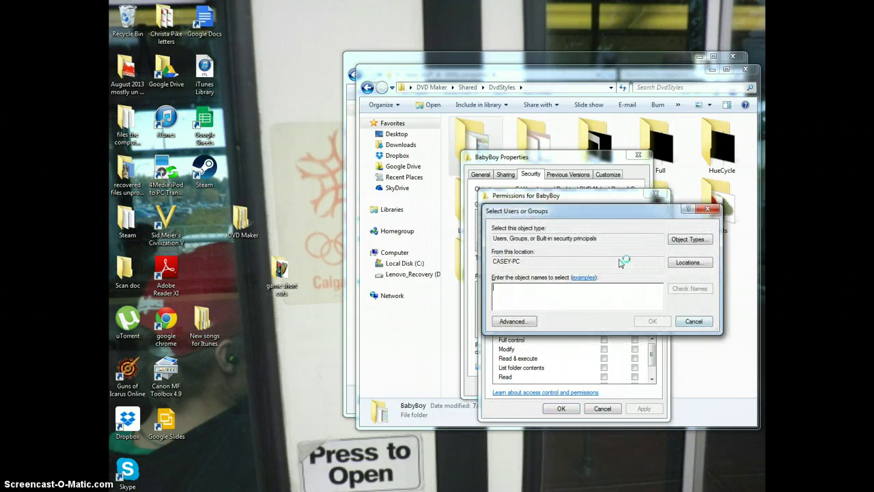
{"action": "left_click", "coordinate": [680, 322]}
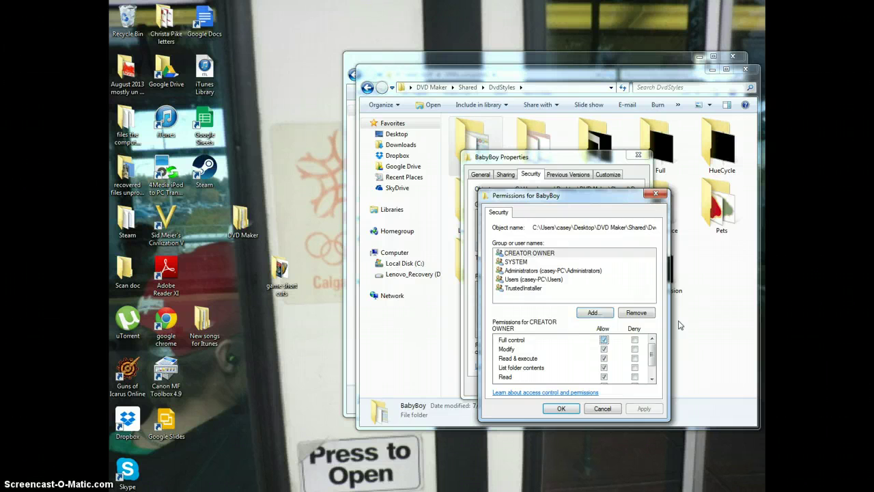
{"action": "key", "text": "alt+d"}
{"action": "left_click", "coordinate": [691, 321]}
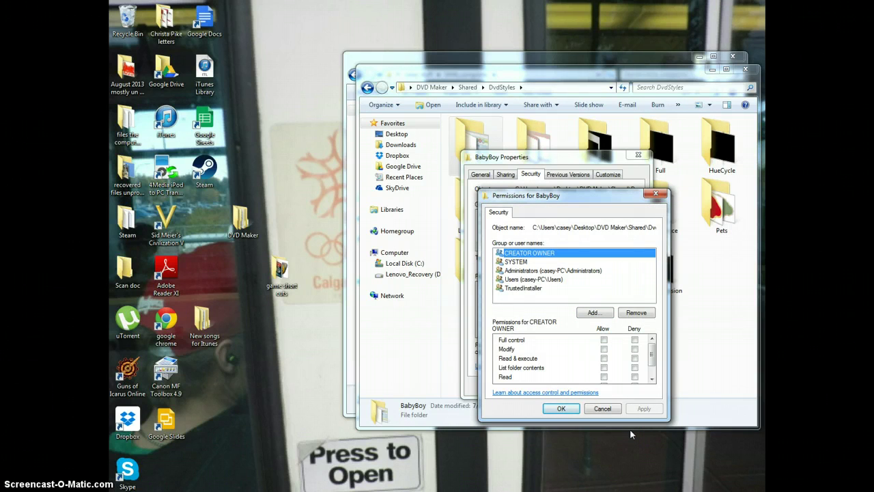
{"action": "left_click", "coordinate": [552, 272]}
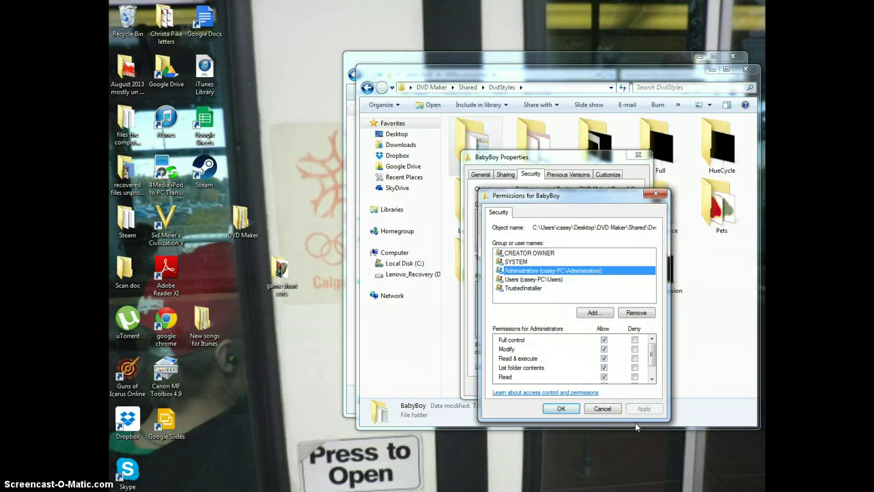
{"action": "left_click", "coordinate": [655, 194]}
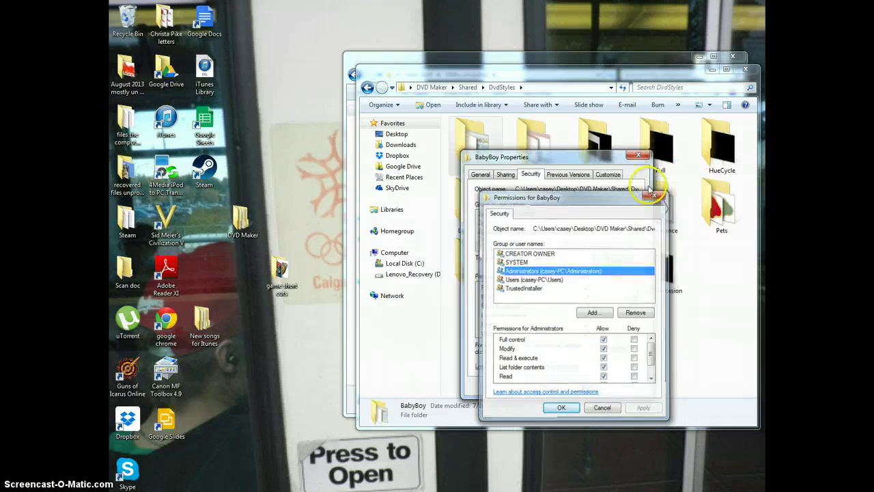
{"action": "left_click", "coordinate": [642, 158]}
Allow the Administrators group full control of the BabyGirl folder and close its properties.
{"action": "left_click", "coordinate": [538, 150]}
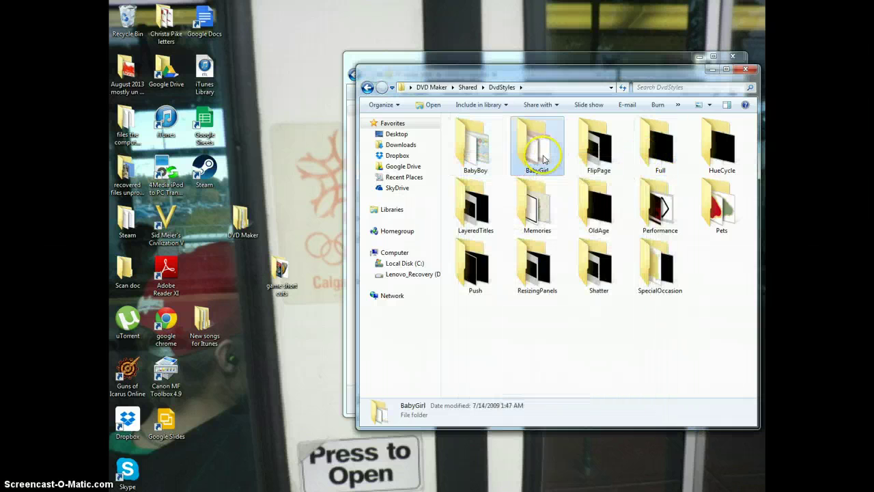
{"action": "right_click", "coordinate": [543, 157]}
{"action": "left_click", "coordinate": [574, 349]}
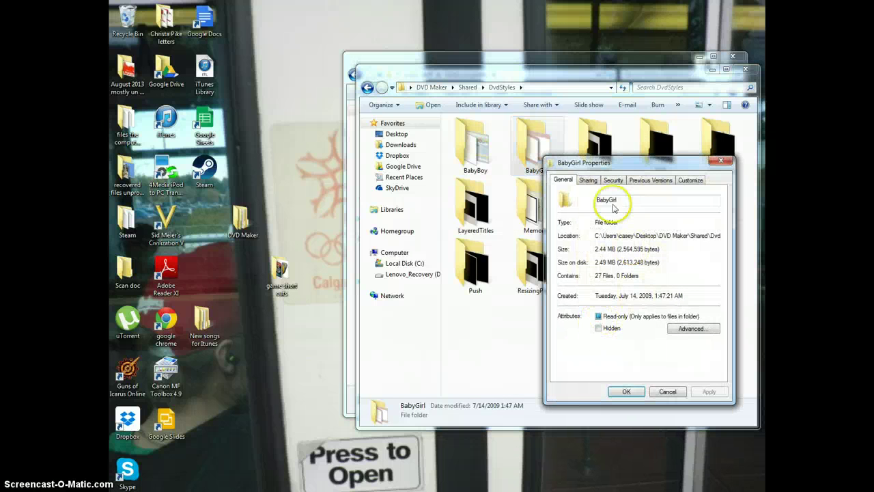
{"action": "left_click", "coordinate": [611, 181]}
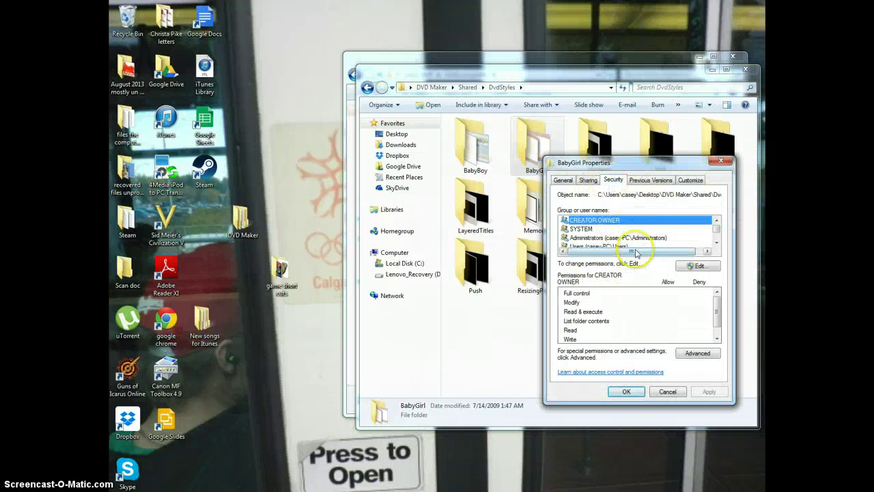
{"action": "left_click", "coordinate": [632, 237]}
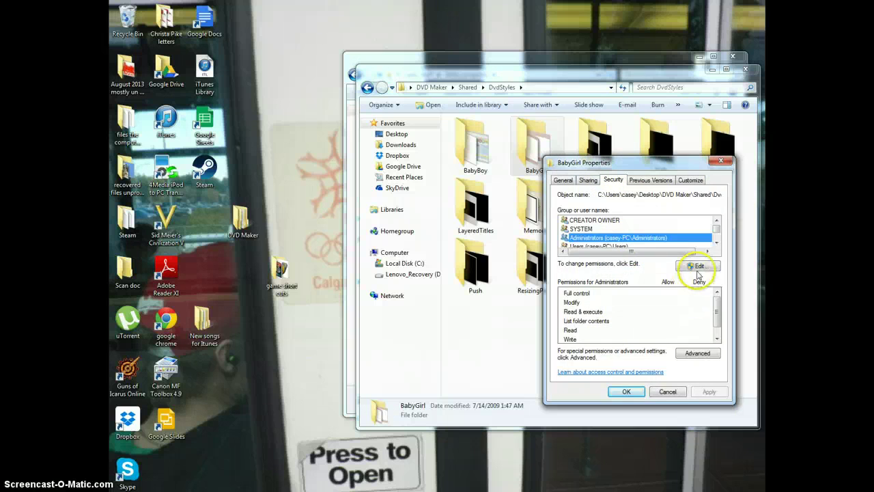
{"action": "left_click", "coordinate": [697, 265]}
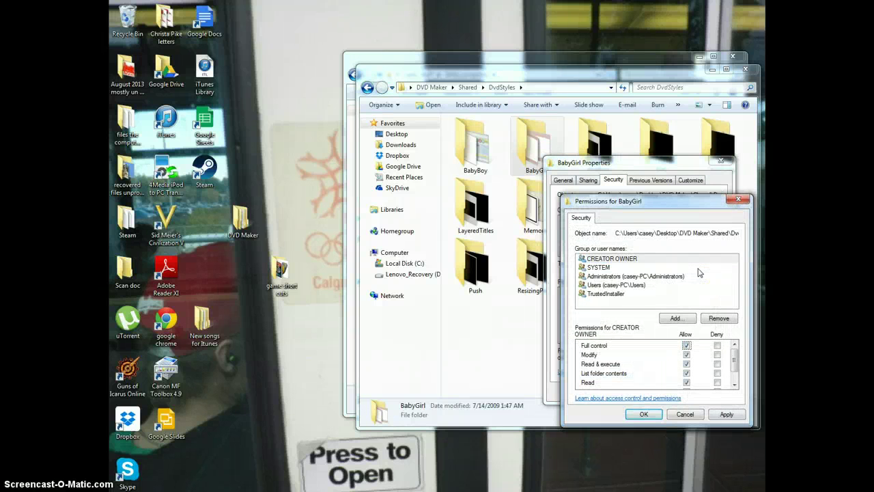
{"action": "left_click", "coordinate": [737, 199]}
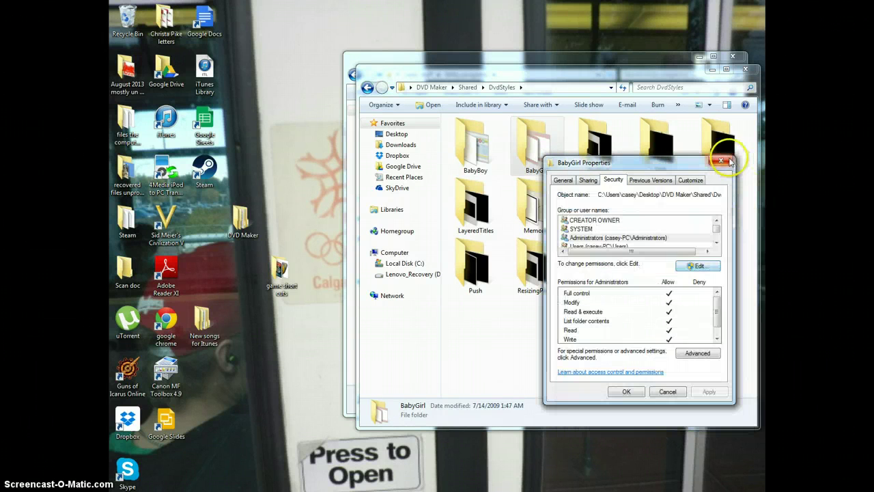
{"action": "left_click", "coordinate": [720, 160]}
Allow the Administrators group full control of the FlipPage folder and close its properties.
{"action": "left_click", "coordinate": [599, 151]}
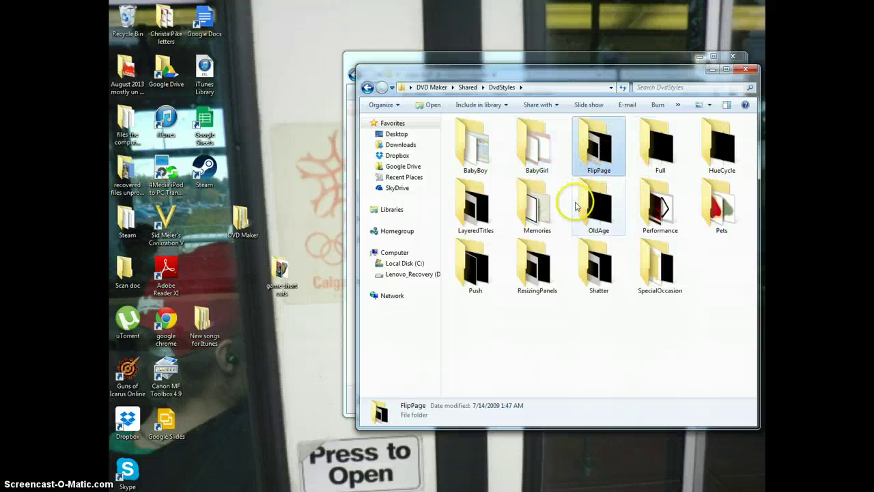
{"action": "right_click", "coordinate": [593, 156]}
{"action": "left_click", "coordinate": [624, 349]}
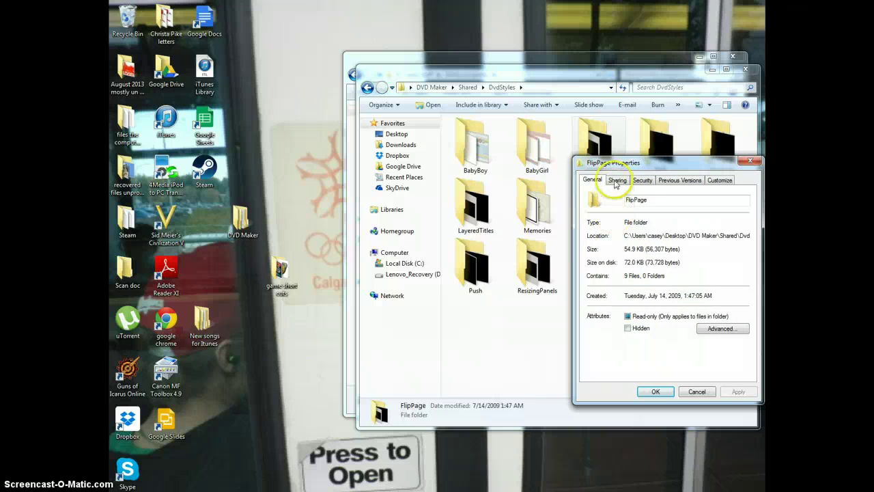
{"action": "left_click", "coordinate": [650, 182]}
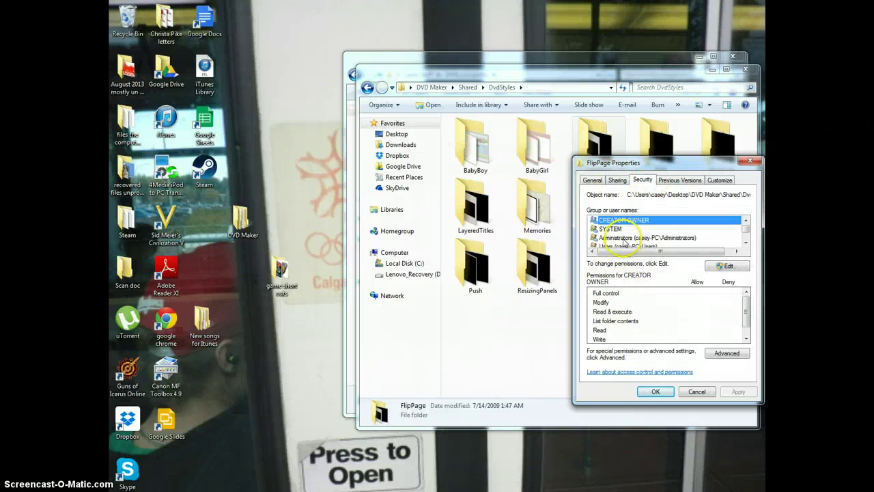
{"action": "left_click", "coordinate": [628, 238]}
{"action": "left_click", "coordinate": [725, 265]}
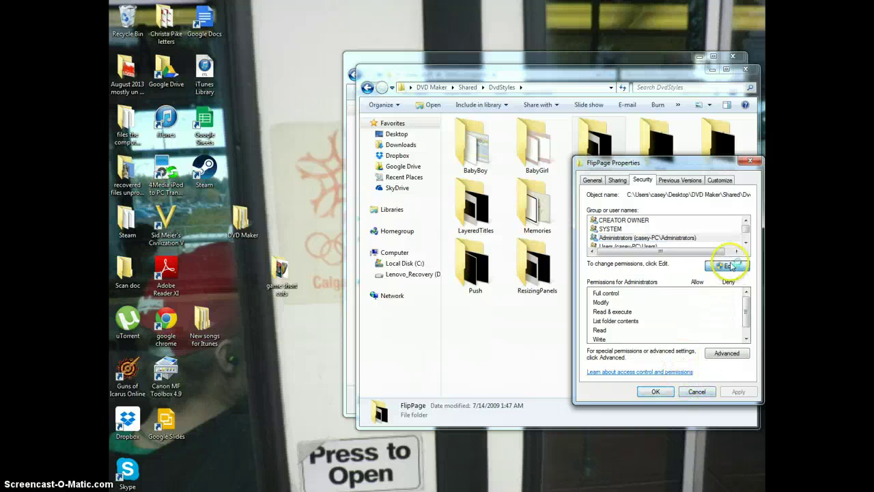
{"action": "key", "text": "Tab"}
{"action": "key", "text": "Tab"}
{"action": "key", "text": "Tab"}
{"action": "key", "text": "space"}
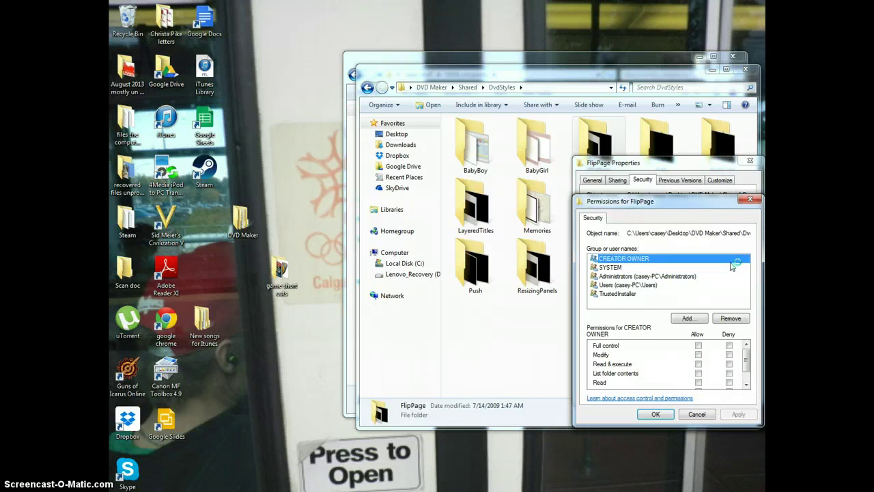
{"action": "left_click", "coordinate": [610, 273]}
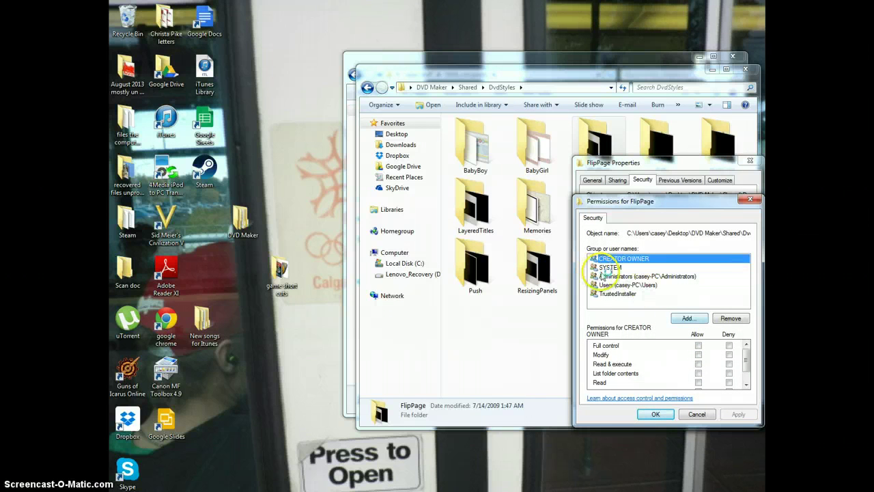
{"action": "left_click", "coordinate": [665, 276]}
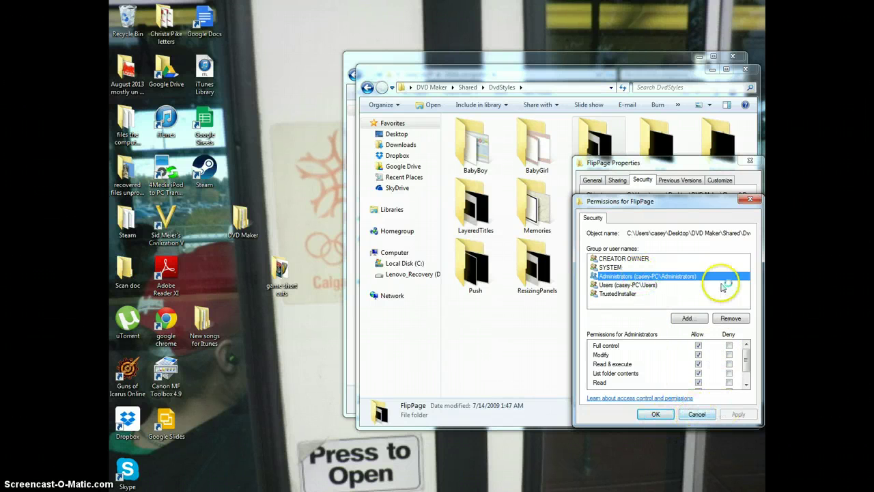
{"action": "left_click", "coordinate": [750, 199]}
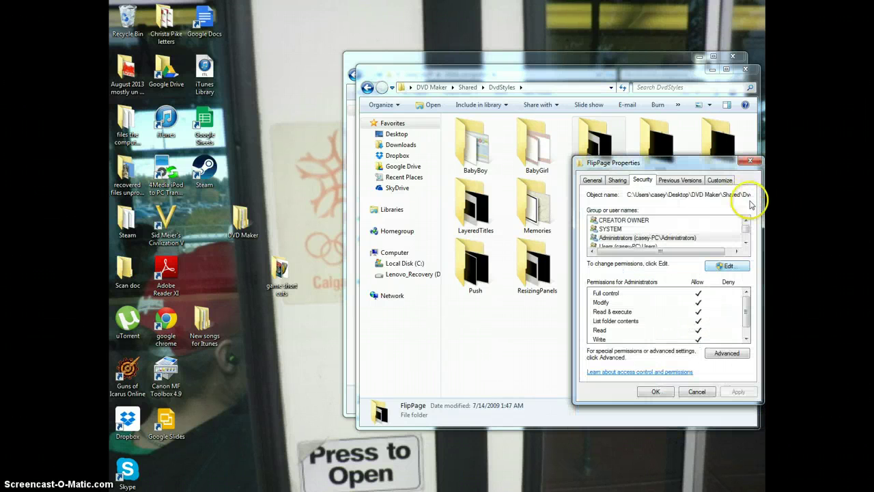
{"action": "left_click", "coordinate": [747, 162]}
Allow the Administrators group full control of the folder named Full and close its properties.
{"action": "right_click", "coordinate": [659, 150]}
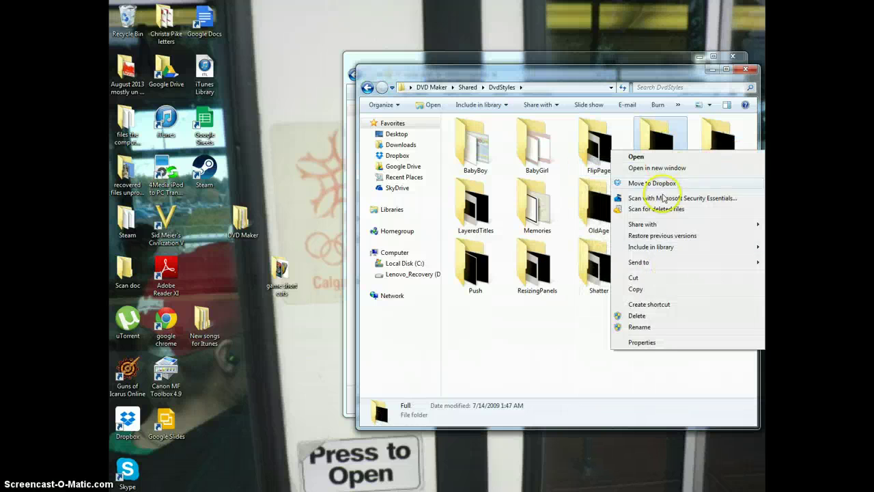
{"action": "left_click", "coordinate": [642, 342]}
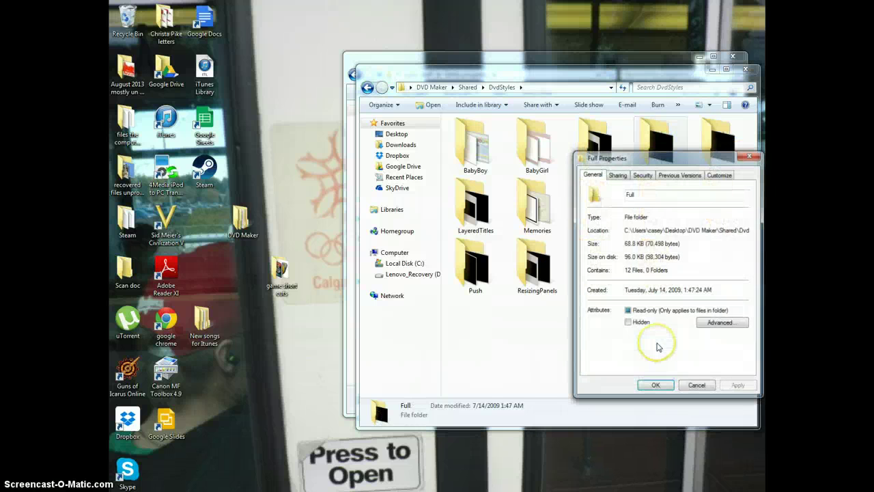
{"action": "left_click", "coordinate": [643, 176]}
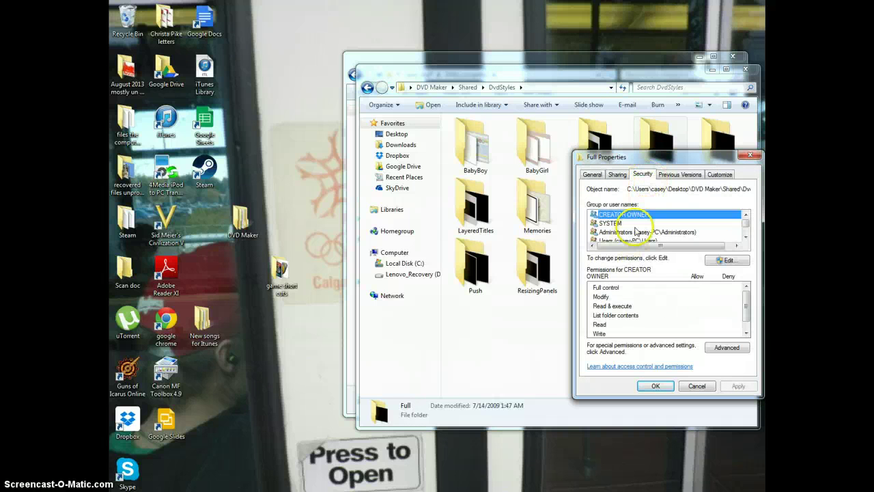
{"action": "left_click", "coordinate": [635, 233]}
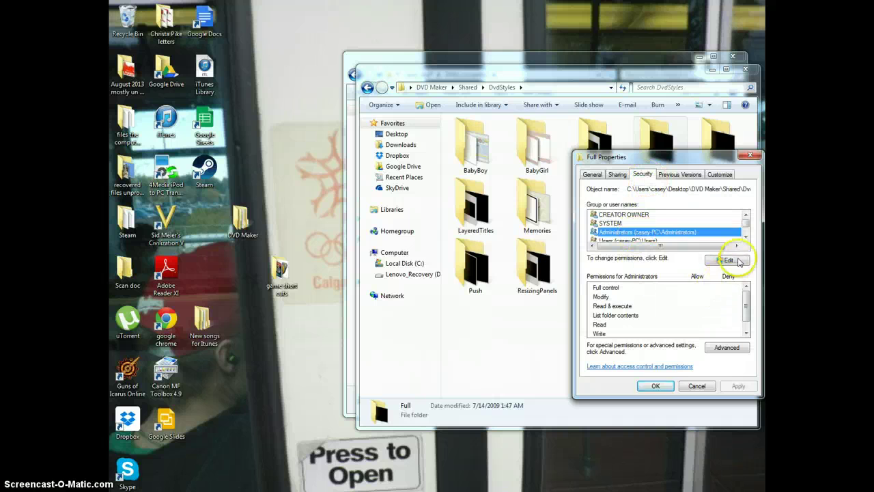
{"action": "left_click", "coordinate": [736, 260]}
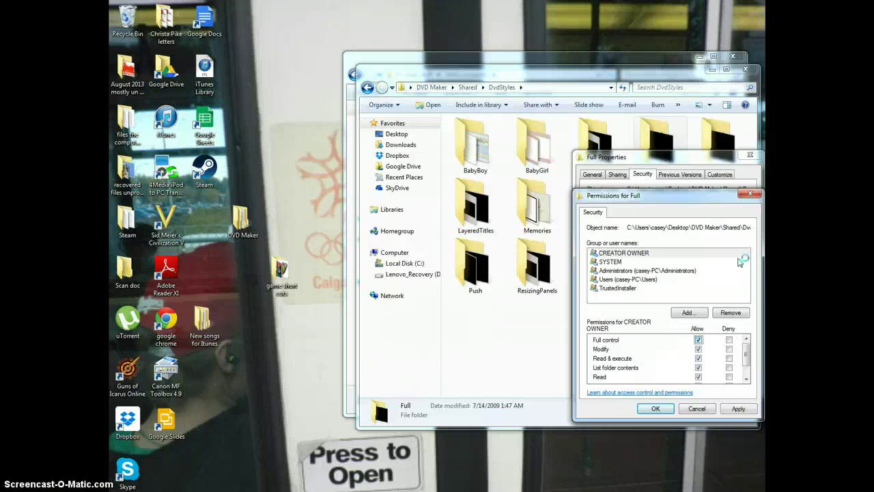
{"action": "left_click", "coordinate": [748, 194]}
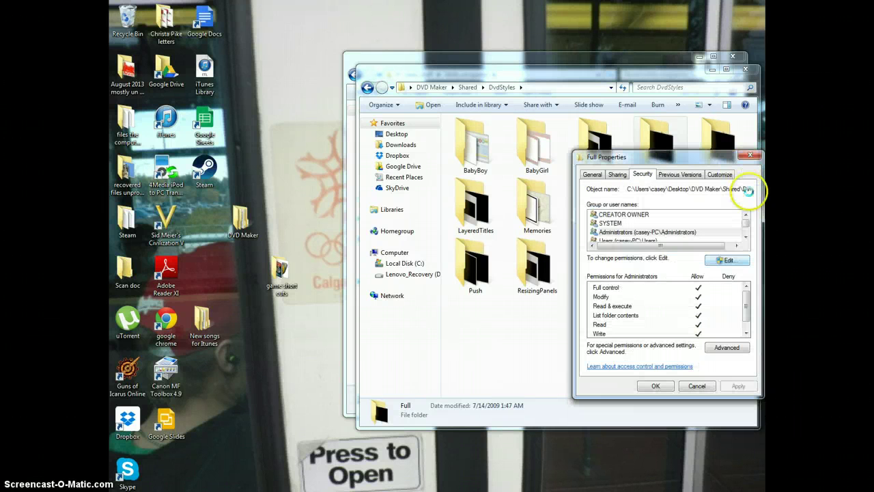
{"action": "left_click", "coordinate": [750, 155]}
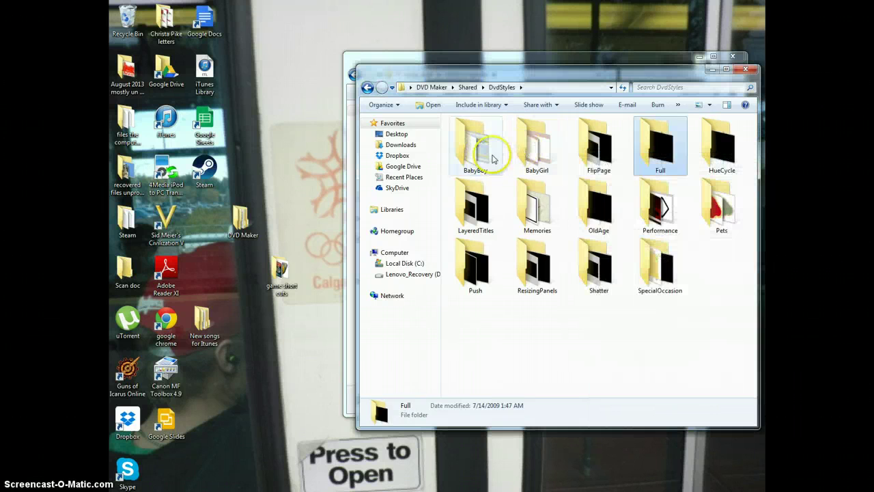
Delete the BabyBoy folder from DvdStyles.
{"action": "right_click", "coordinate": [492, 156]}
{"action": "left_click", "coordinate": [519, 320]}
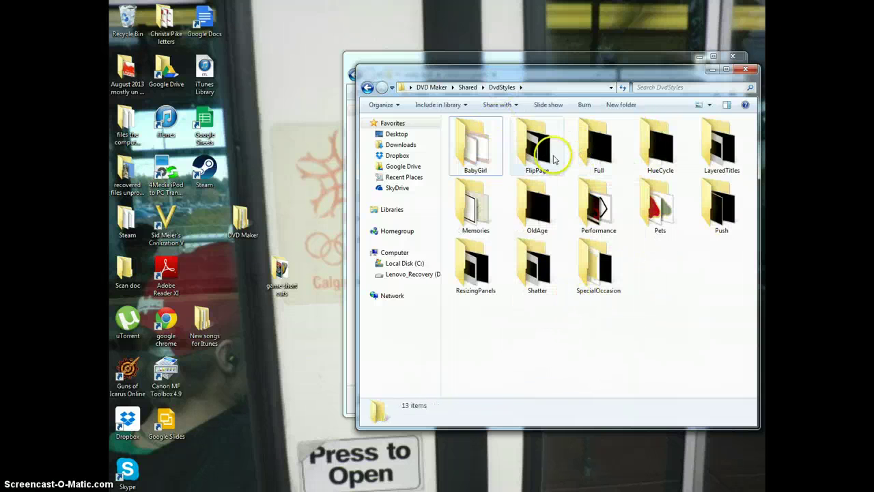
{"action": "right_click", "coordinate": [589, 152]}
Review the Administrators group's permissions on the HueCycle folder and close its properties without changing anything.
{"action": "left_click", "coordinate": [657, 140]}
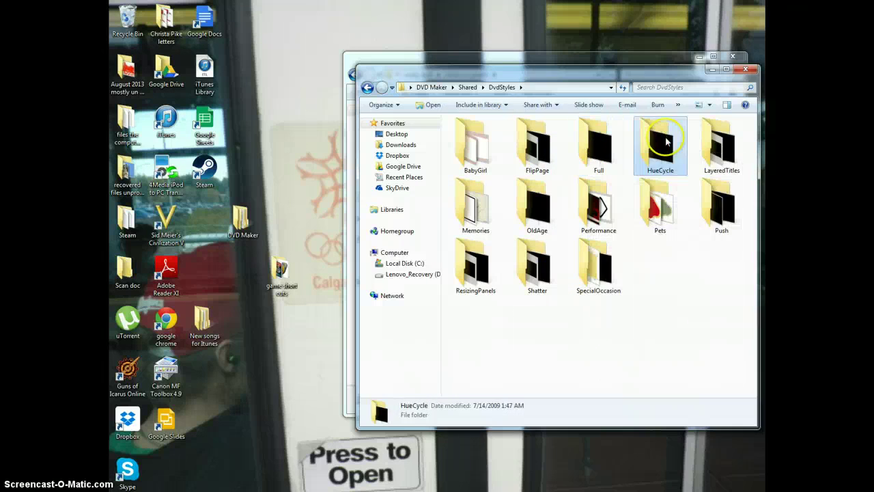
{"action": "right_click", "coordinate": [657, 140]}
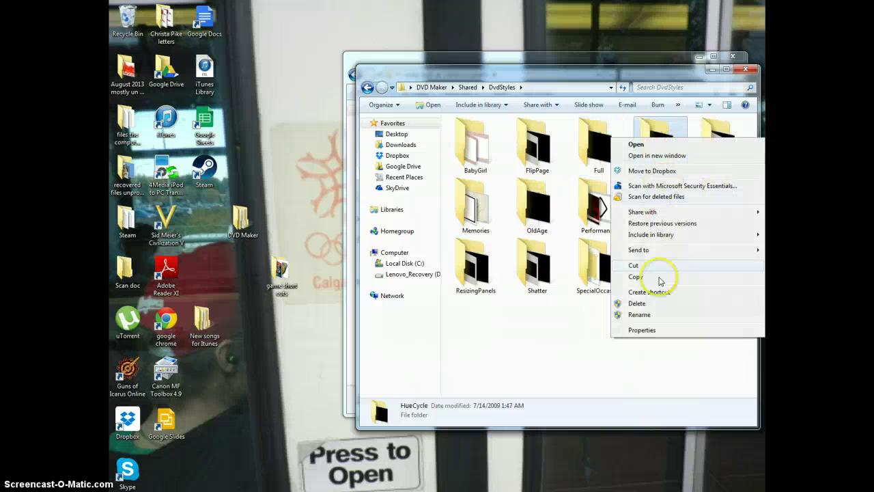
{"action": "left_click", "coordinate": [663, 330]}
{"action": "left_click", "coordinate": [642, 163]}
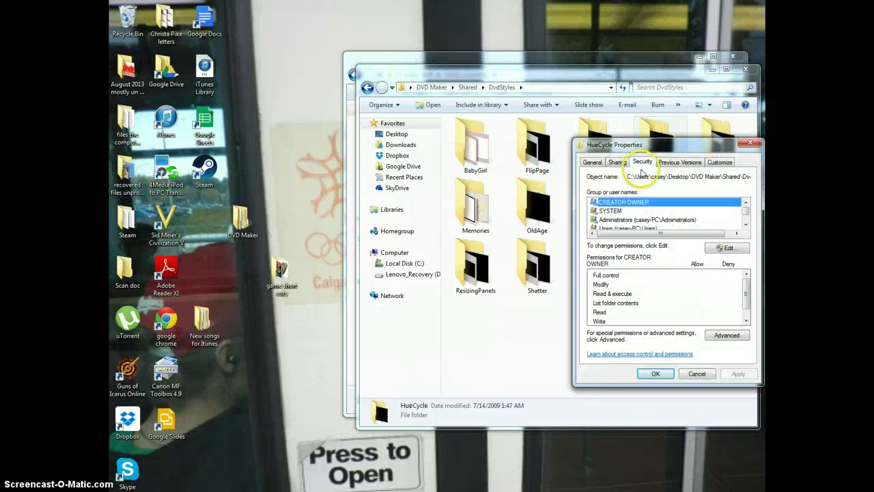
{"action": "left_click", "coordinate": [640, 222]}
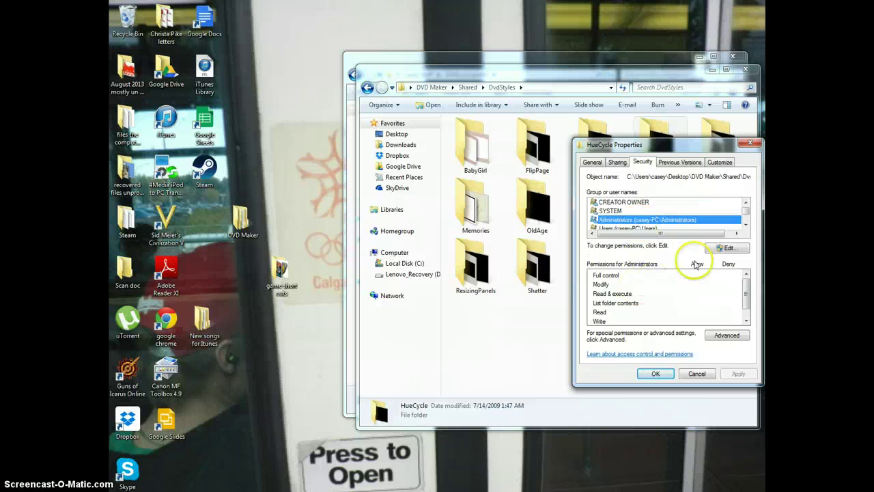
{"action": "left_click", "coordinate": [727, 248]}
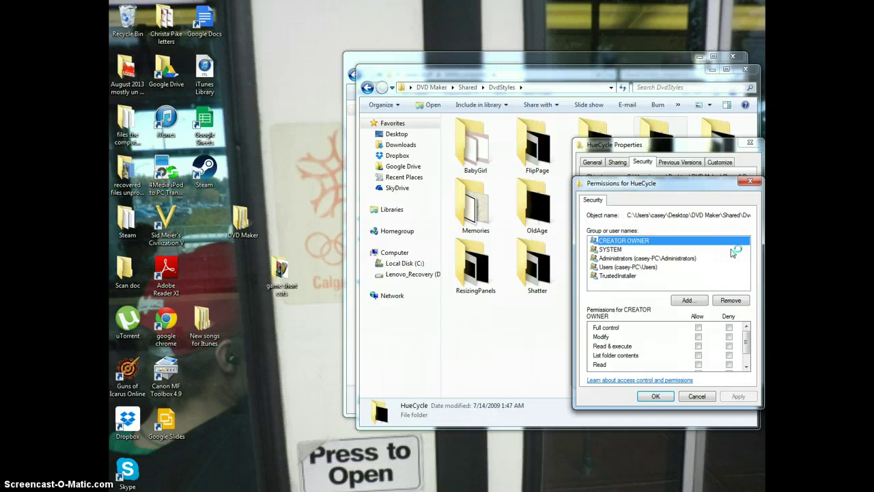
{"action": "left_click", "coordinate": [750, 181]}
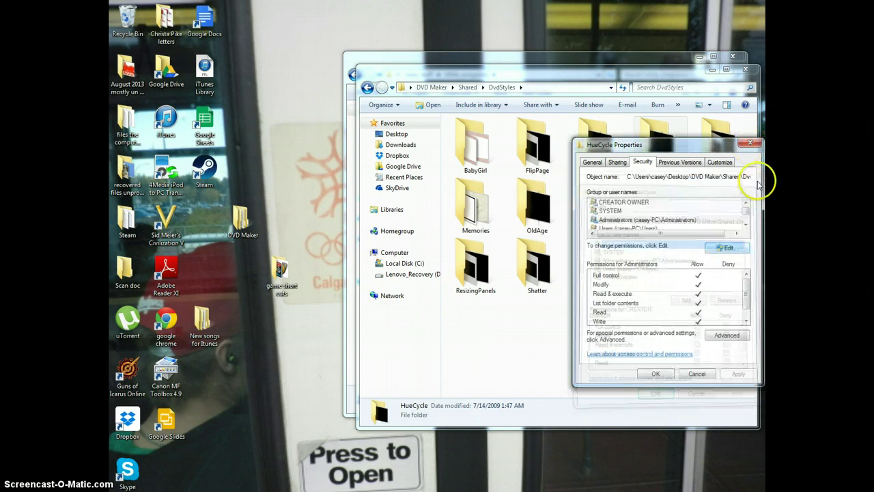
{"action": "left_click", "coordinate": [750, 142]}
Check the Administrators group's permissions in the OldAge folder's security properties, and close the dialog.
{"action": "right_click", "coordinate": [720, 146]}
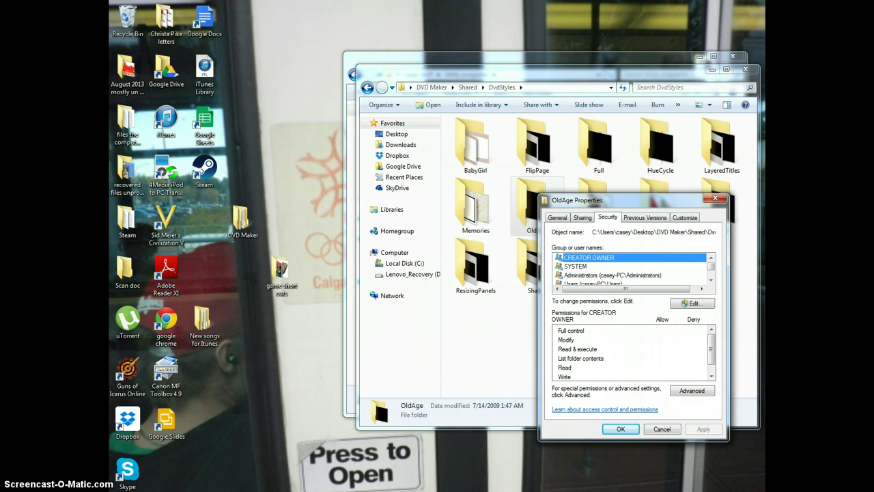
{"action": "left_click_drag", "start_coordinate": [654, 204], "coordinate": [633, 290]}
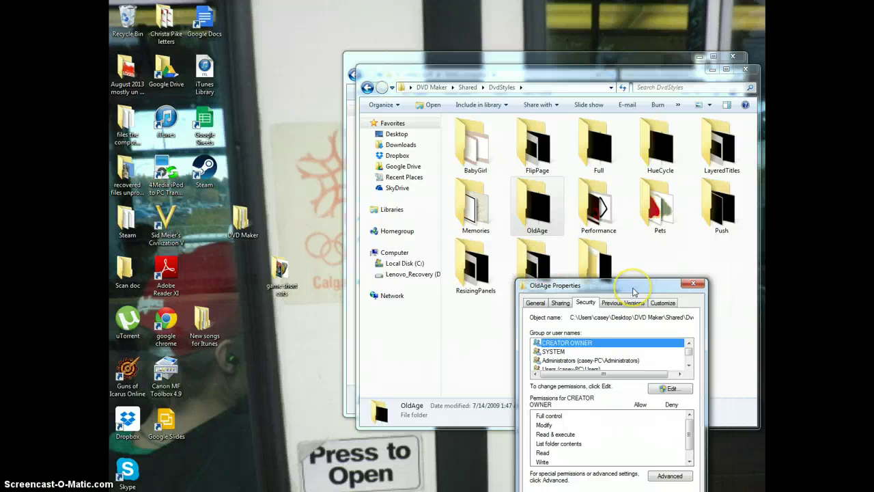
{"action": "left_click_drag", "start_coordinate": [619, 287], "coordinate": [638, 131]}
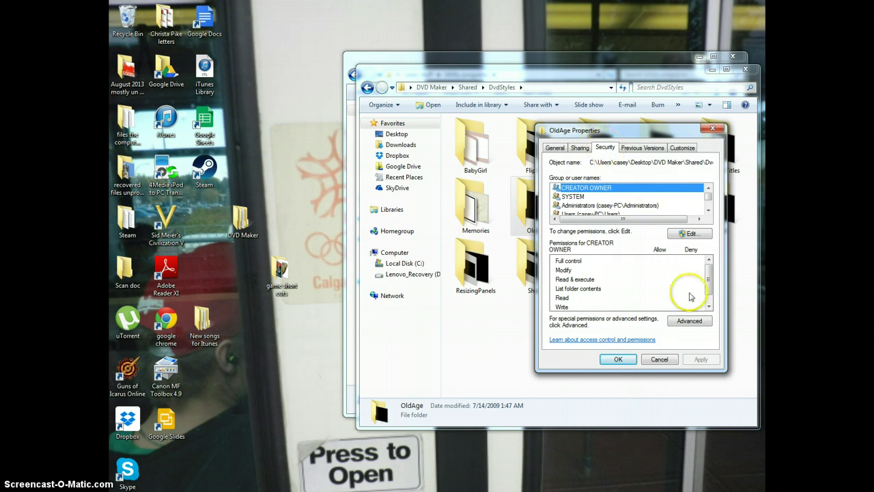
{"action": "left_click", "coordinate": [601, 206]}
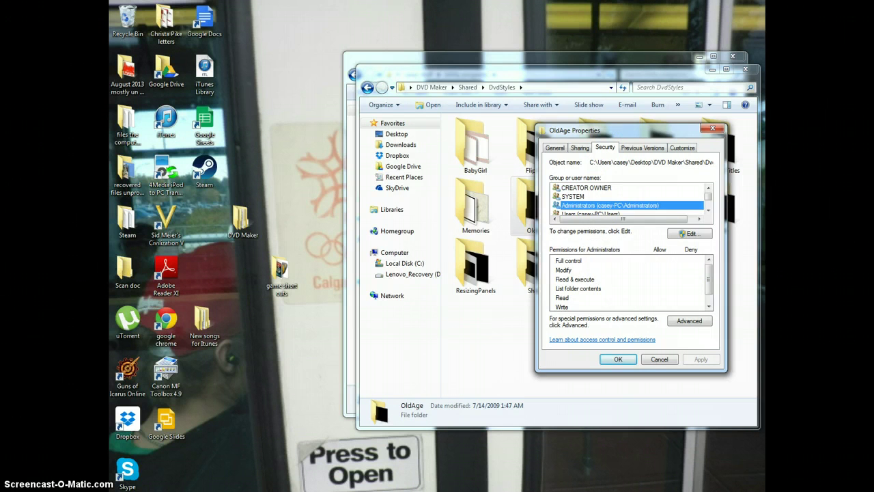
{"action": "key", "text": "Escape"}
{"action": "left_click", "coordinate": [297, 470]}
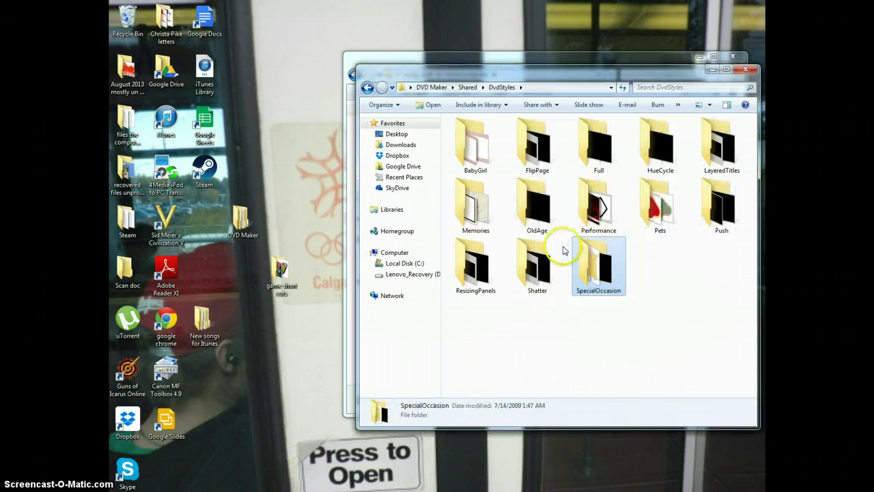
Look through the contents of the SpecialOccasion and Pets folders, returning to DvdStyles after each.
{"action": "double_click", "coordinate": [604, 271]}
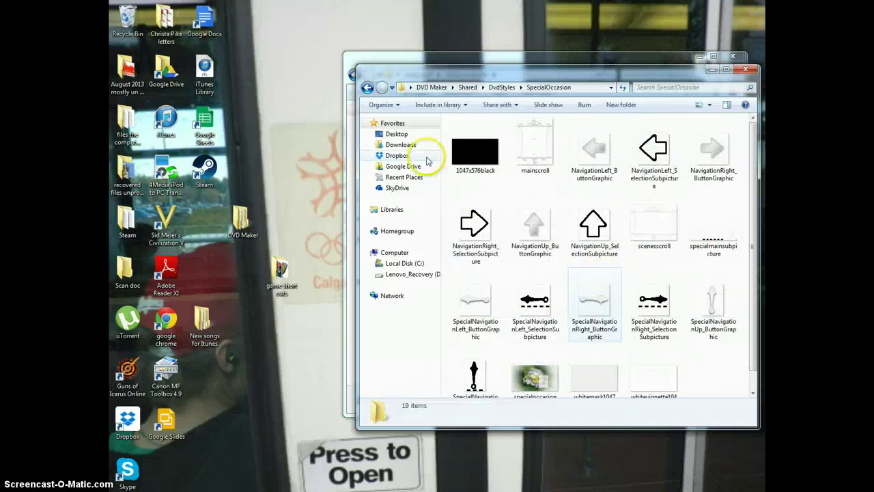
{"action": "left_click", "coordinate": [367, 87]}
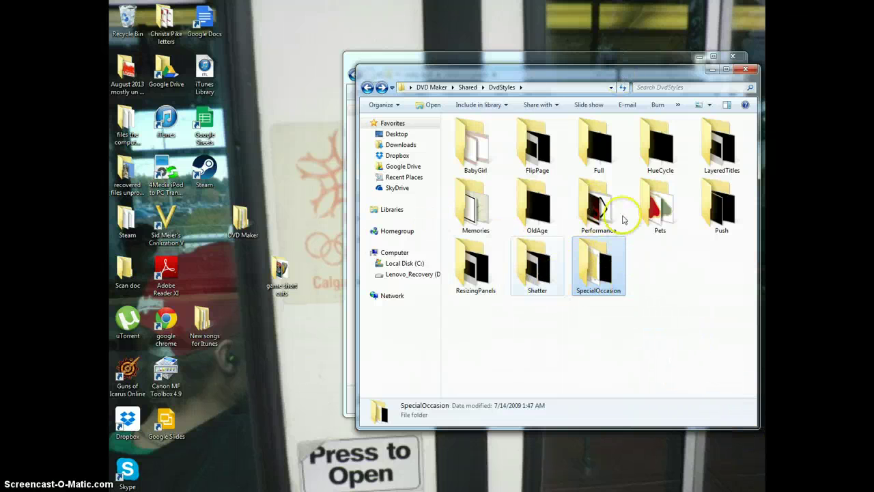
{"action": "double_click", "coordinate": [660, 208]}
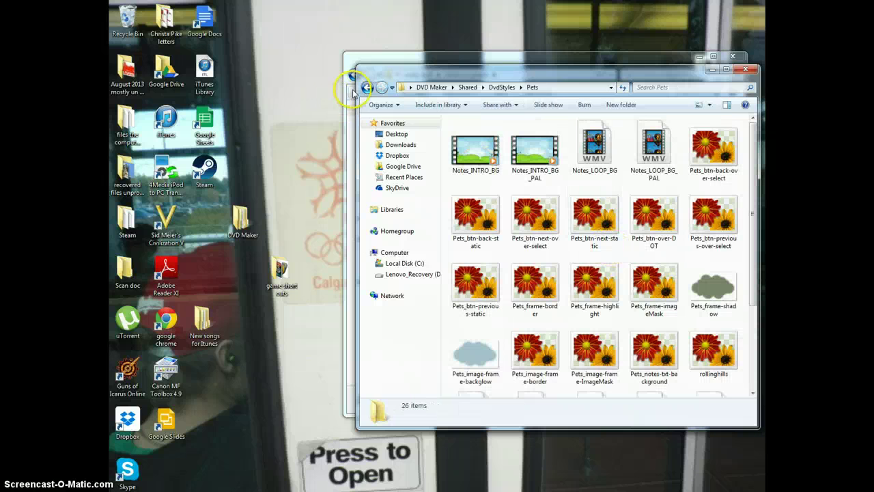
{"action": "left_click", "coordinate": [367, 87]}
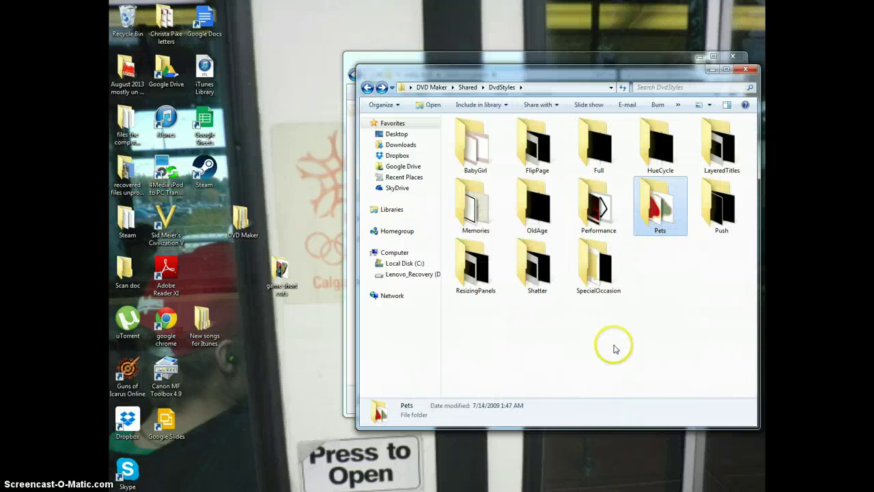
Try to delete the whole DvdStyles folder from the Shared folder, skipping it at the administrator permission request.
{"action": "left_click", "coordinate": [367, 88]}
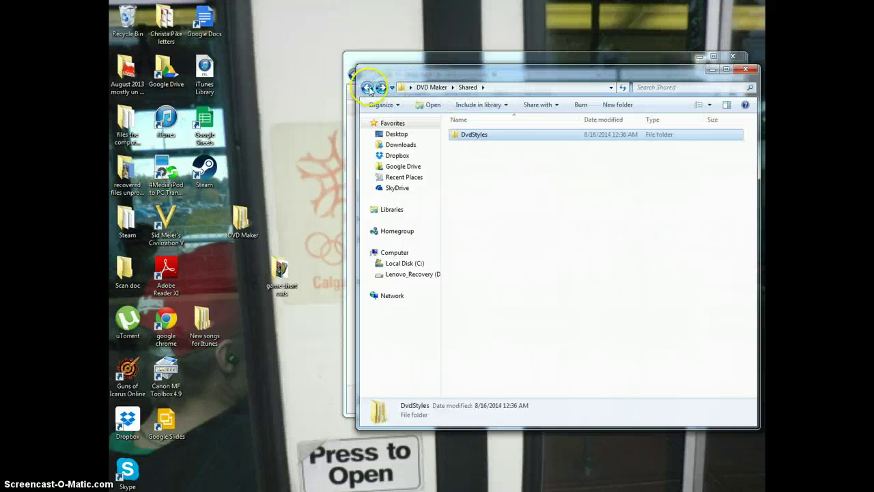
{"action": "right_click", "coordinate": [499, 141]}
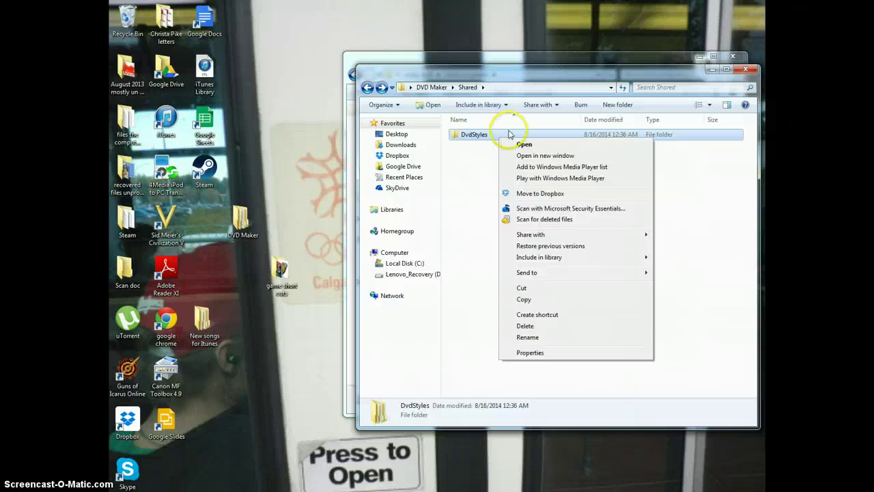
{"action": "left_click", "coordinate": [530, 329]}
{"action": "left_click", "coordinate": [482, 299]}
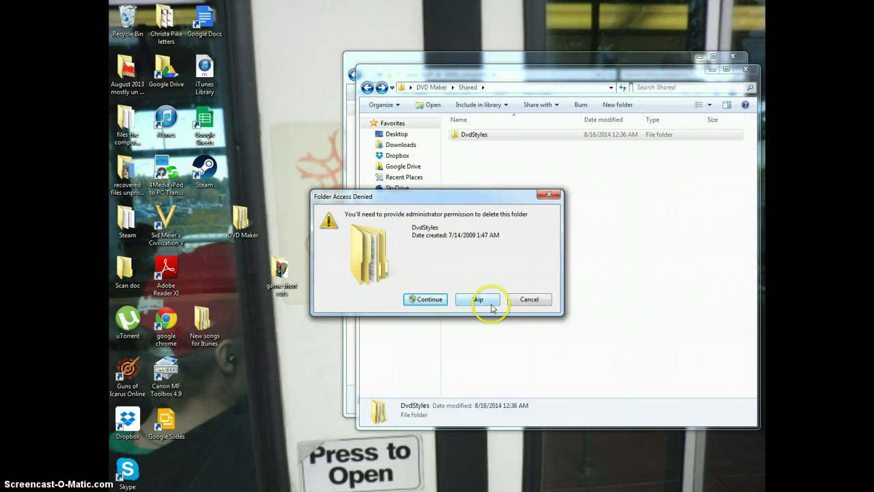
{"action": "left_click", "coordinate": [478, 299]}
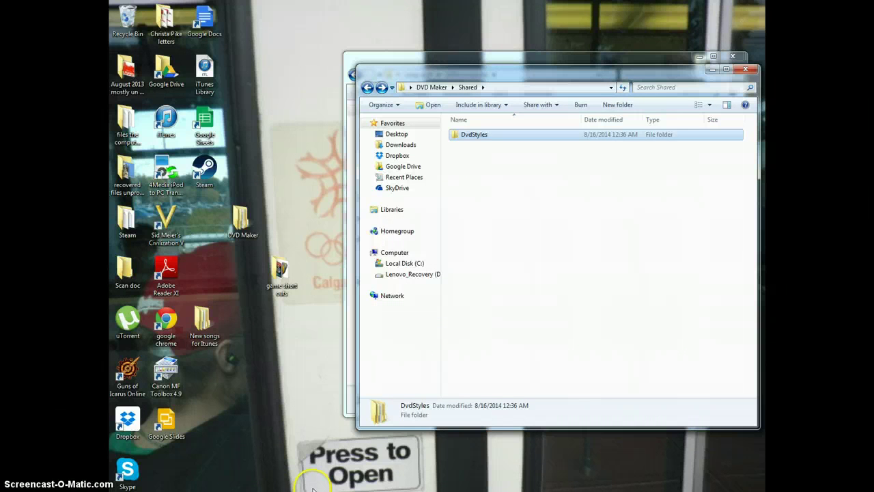
{"action": "left_click", "coordinate": [141, 469]}
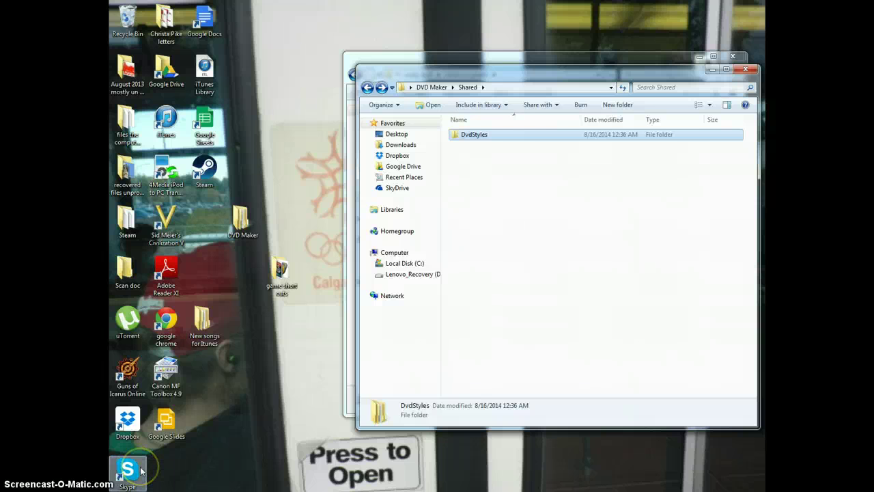
{"action": "double_click", "coordinate": [134, 482]}
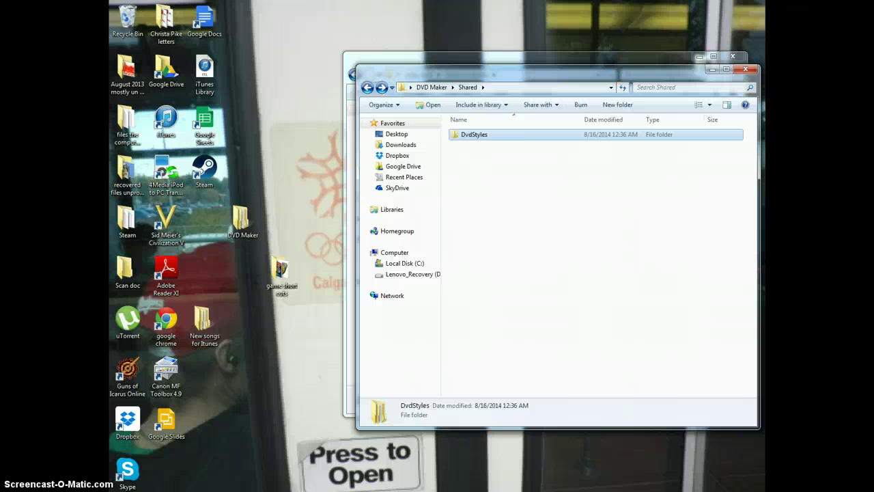
Go back into DvdStyles, look inside the folder named Full and return to the subfolder list.
{"action": "left_click", "coordinate": [381, 87]}
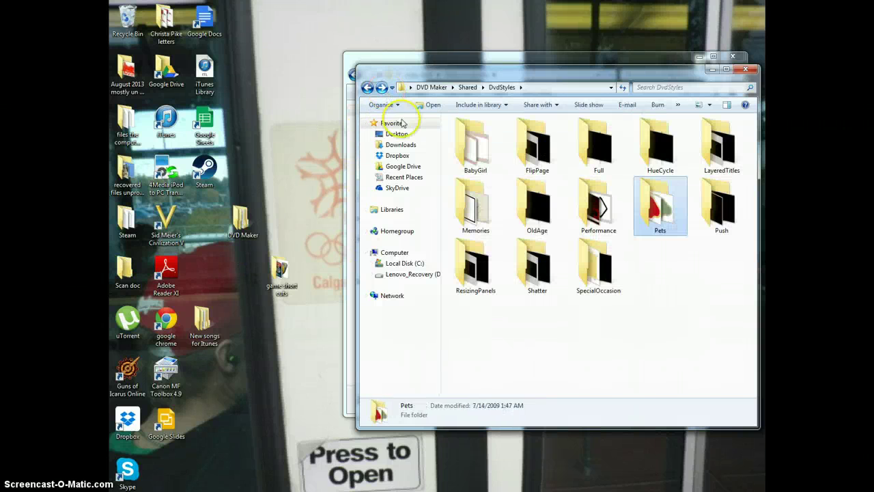
{"action": "double_click", "coordinate": [599, 147]}
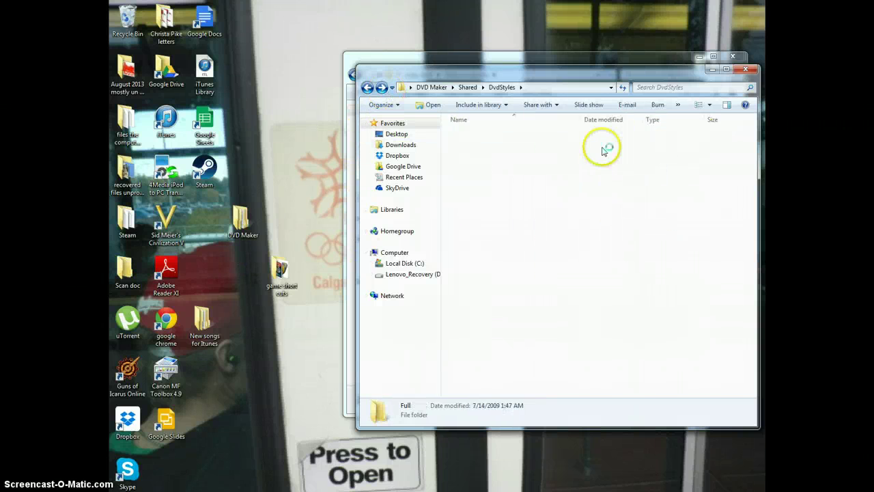
{"action": "left_click", "coordinate": [367, 87]}
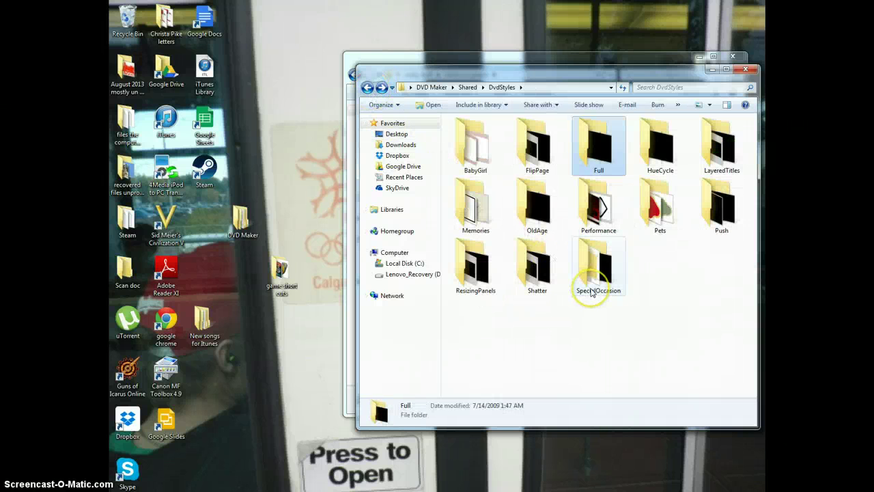
Delete the SpecialOccasion and Shatter folders from DvdStyles.
{"action": "right_click", "coordinate": [591, 292]}
{"action": "left_click", "coordinate": [619, 258]}
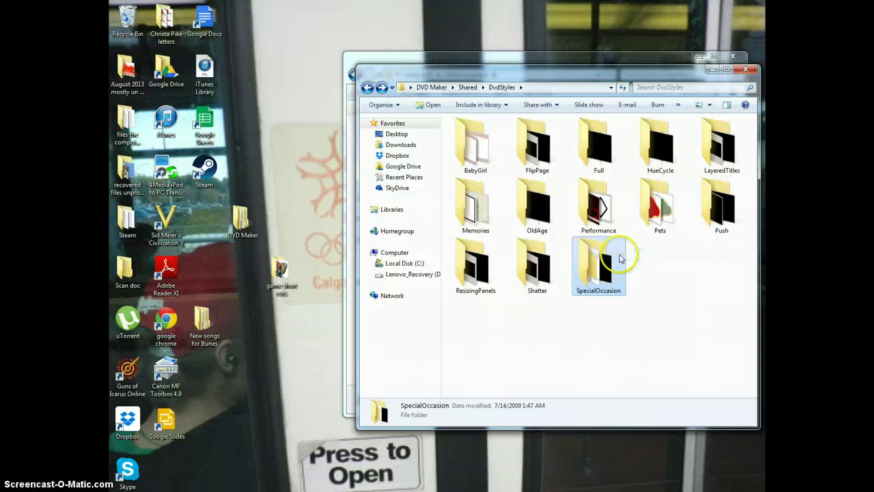
{"action": "left_click", "coordinate": [539, 273]}
{"action": "right_click", "coordinate": [542, 278]}
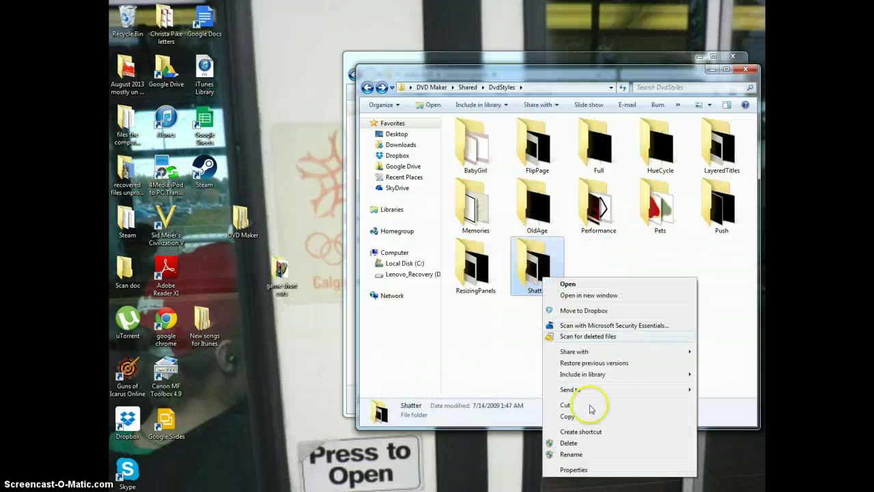
{"action": "left_click", "coordinate": [590, 444]}
Delete the ResizingPanels and Push folders from DvdStyles.
{"action": "right_click", "coordinate": [469, 272]}
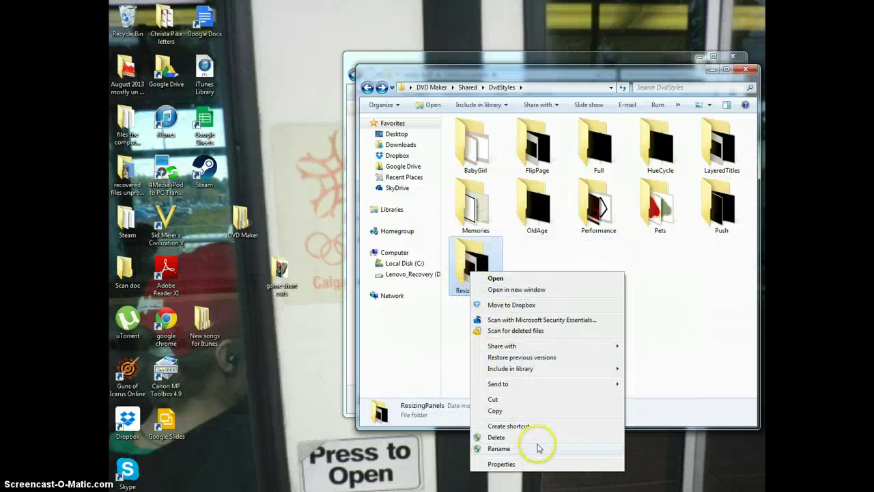
{"action": "left_click", "coordinate": [525, 437]}
{"action": "left_click", "coordinate": [722, 205]}
{"action": "right_click", "coordinate": [723, 205]}
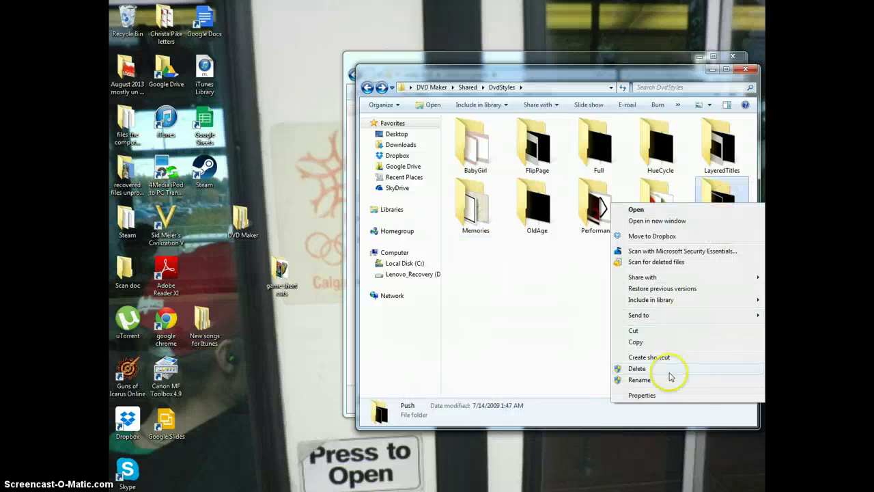
{"action": "left_click", "coordinate": [671, 374]}
Delete the Pets and Performance folders from DvdStyles.
{"action": "right_click", "coordinate": [659, 213]}
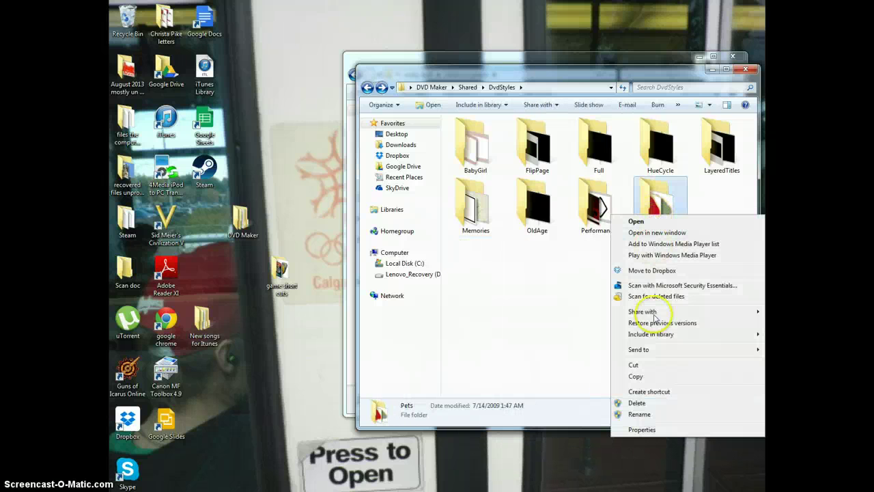
{"action": "left_click", "coordinate": [655, 404]}
{"action": "right_click", "coordinate": [598, 216]}
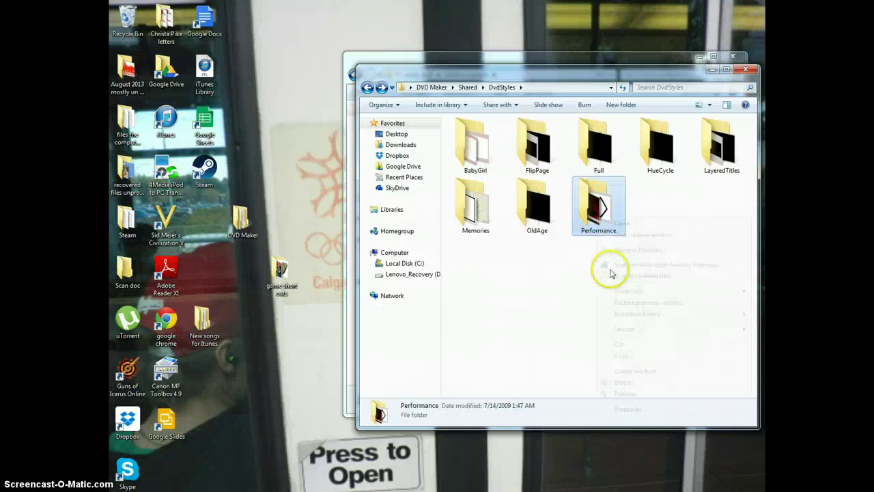
{"action": "left_click", "coordinate": [642, 383]}
Delete the OldAge and Memories folders from DvdStyles.
{"action": "right_click", "coordinate": [546, 219]}
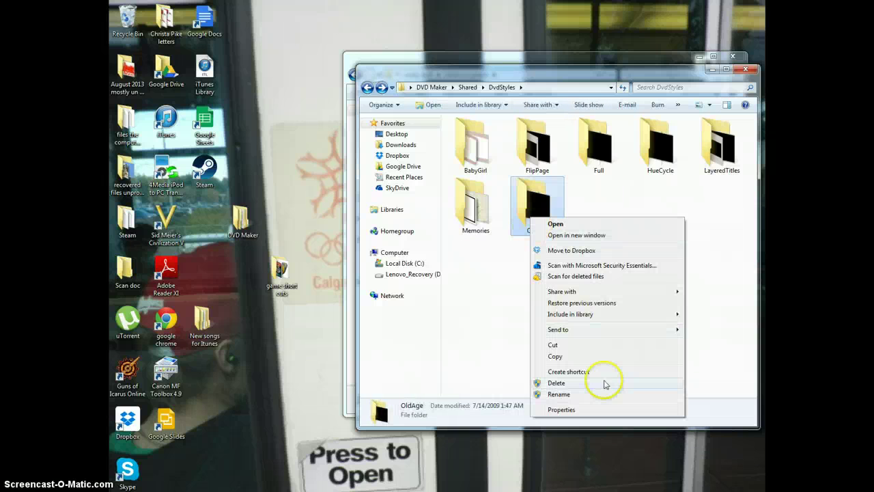
{"action": "left_click", "coordinate": [606, 385]}
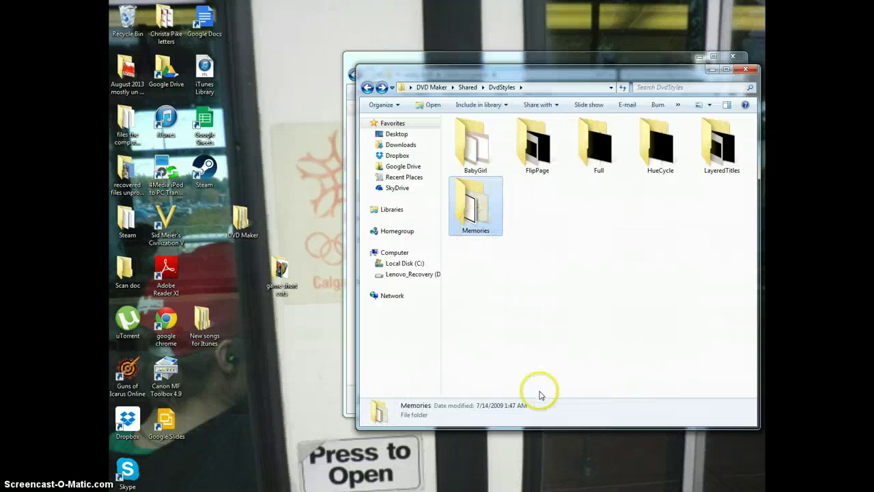
{"action": "right_click", "coordinate": [463, 211]}
{"action": "left_click", "coordinate": [534, 373]}
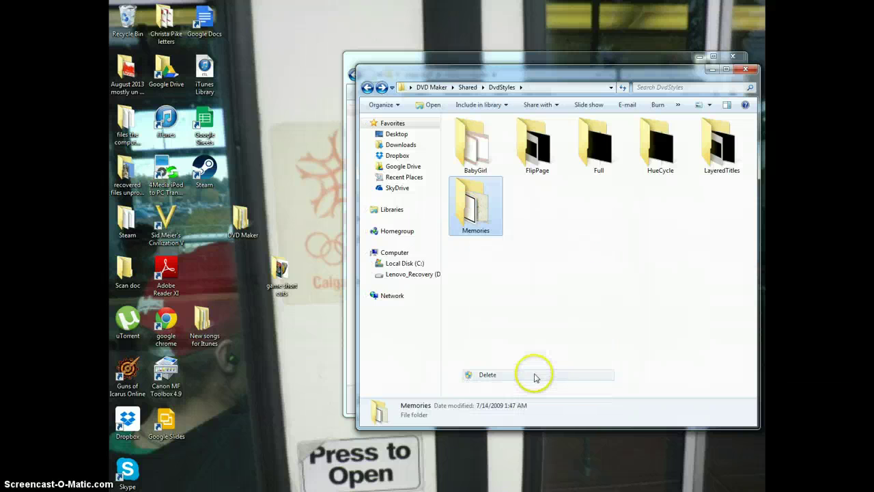
Delete the LayeredTitles, HueCycle and Full folders from DvdStyles.
{"action": "right_click", "coordinate": [718, 174]}
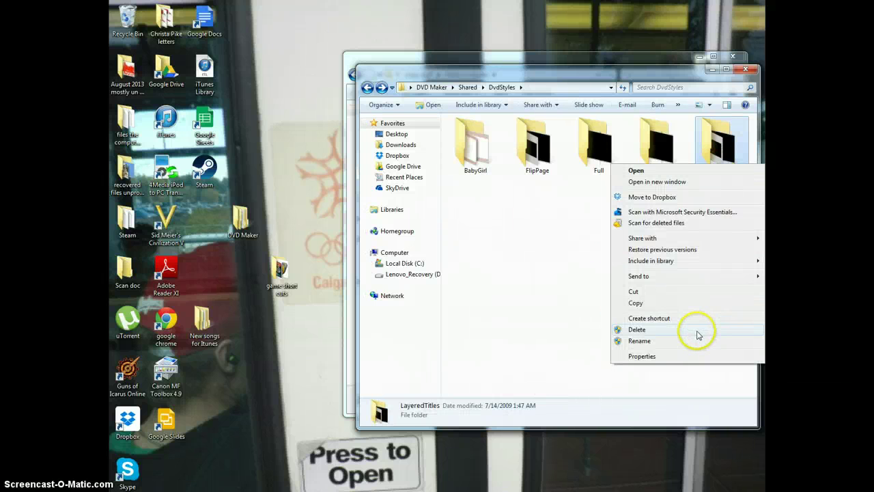
{"action": "left_click", "coordinate": [696, 332]}
{"action": "right_click", "coordinate": [660, 173]}
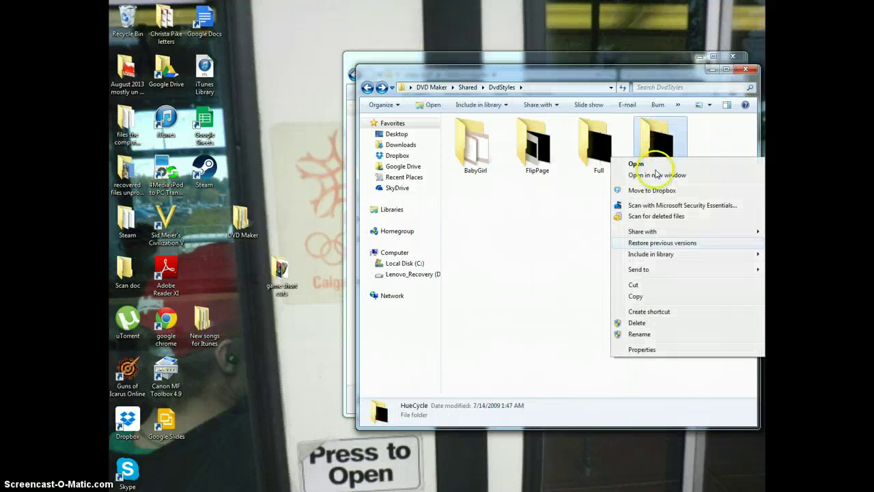
{"action": "left_click", "coordinate": [665, 324]}
{"action": "right_click", "coordinate": [601, 154]}
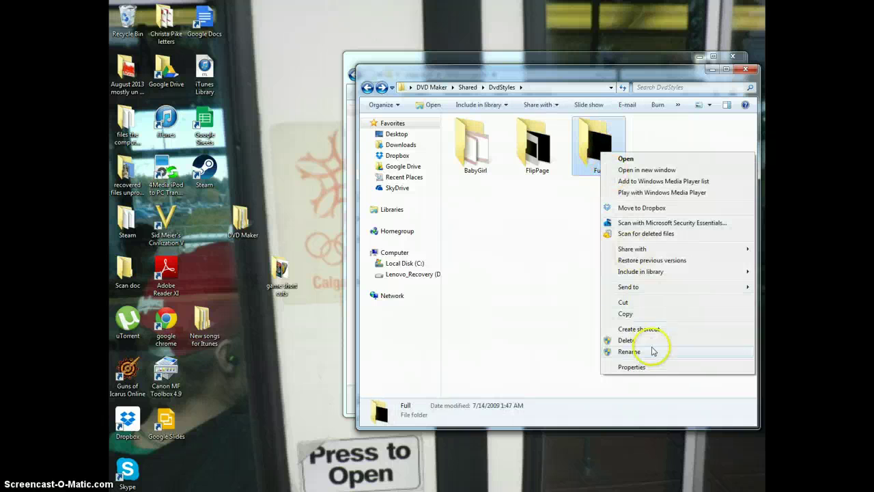
{"action": "left_click", "coordinate": [652, 341]}
Delete the FlipPage and BabyGirl folders from DvdStyles.
{"action": "right_click", "coordinate": [534, 154]}
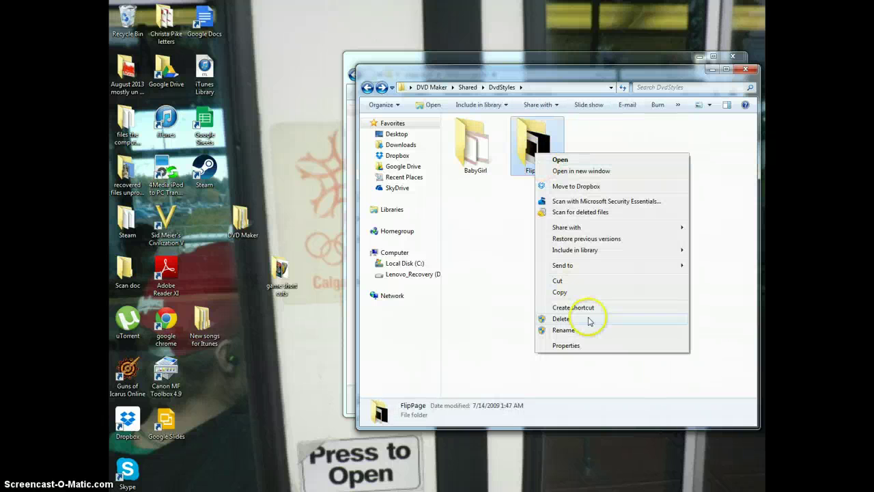
{"action": "left_click", "coordinate": [596, 325]}
{"action": "right_click", "coordinate": [465, 157]}
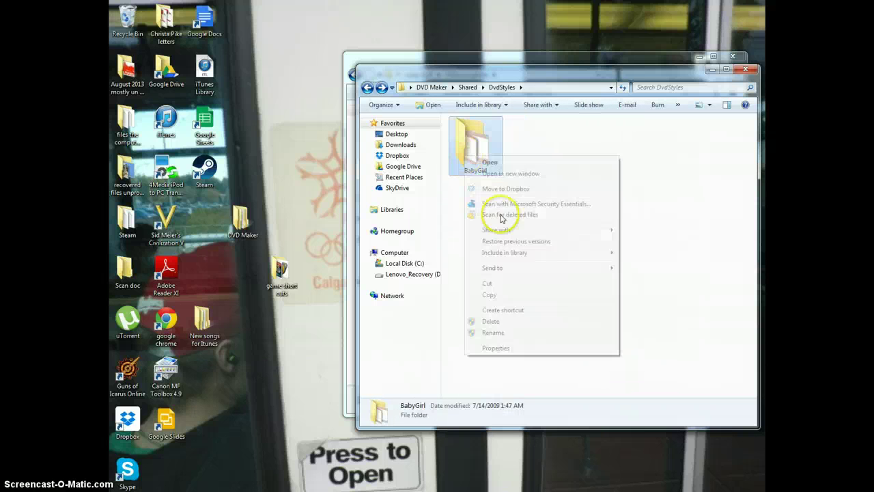
{"action": "left_click", "coordinate": [545, 325]}
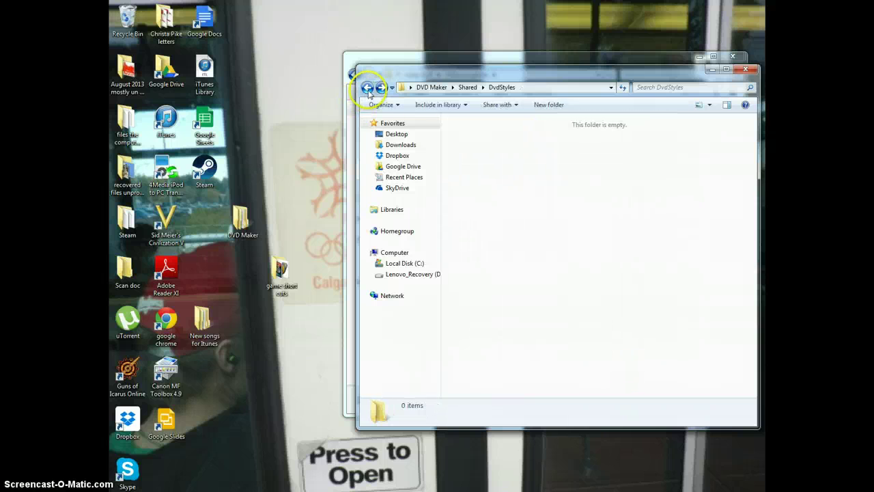
Return to the Shared folder and delete the DvdStyles folder from it.
{"action": "left_click", "coordinate": [367, 87]}
{"action": "right_click", "coordinate": [467, 135]}
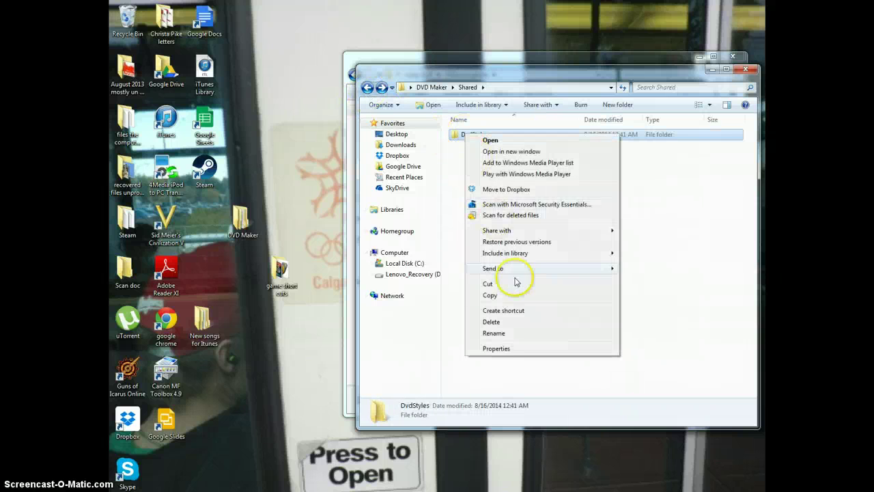
{"action": "left_click", "coordinate": [516, 323]}
{"action": "left_click", "coordinate": [485, 299]}
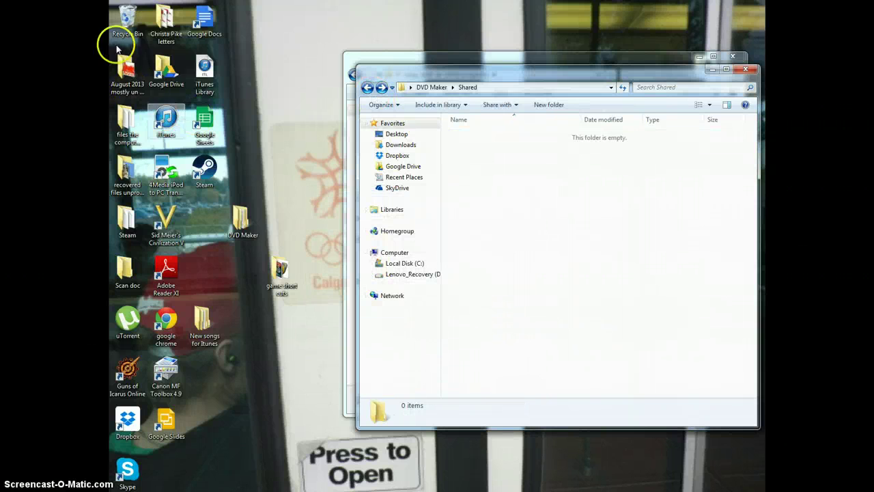
Look over the Recycle Bin's contents and its properties without changing any settings.
{"action": "double_click", "coordinate": [125, 21]}
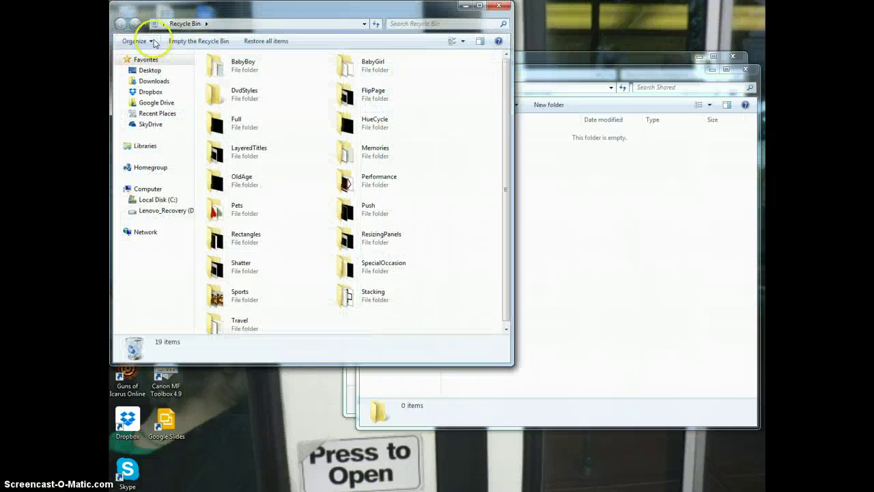
{"action": "left_click", "coordinate": [466, 5]}
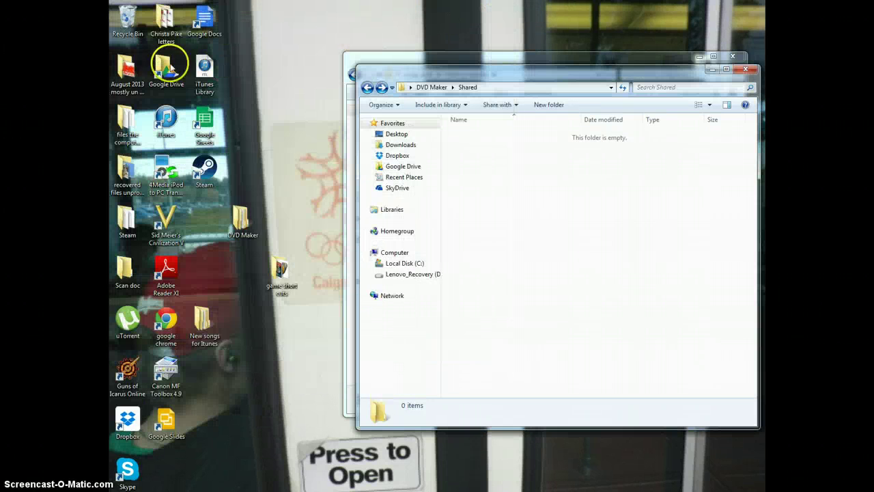
{"action": "right_click", "coordinate": [128, 19]}
{"action": "left_click", "coordinate": [156, 85]}
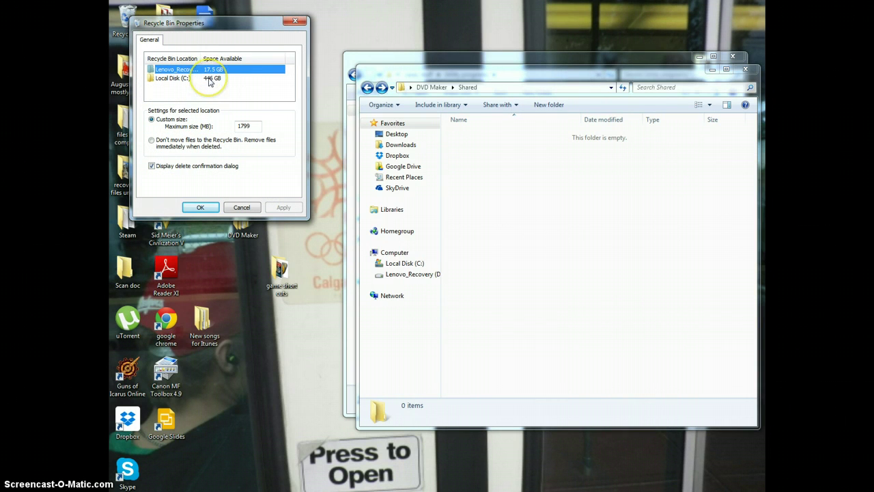
{"action": "left_click", "coordinate": [243, 207]}
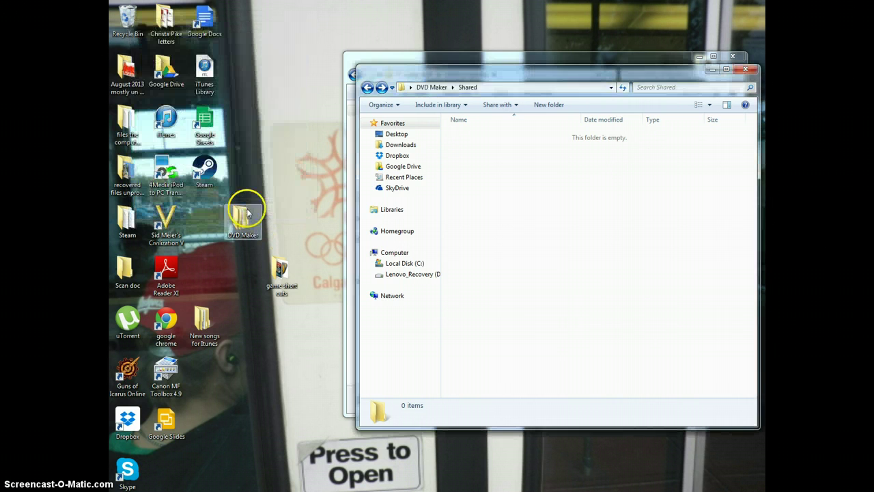
Empty the Recycle Bin, skipping all items that require administrator permission, and close its window.
{"action": "double_click", "coordinate": [123, 28]}
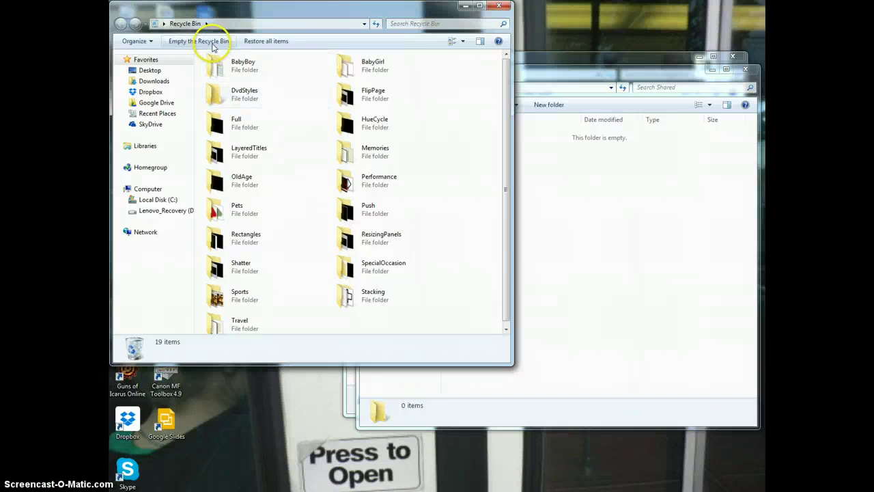
{"action": "left_click", "coordinate": [212, 42]}
{"action": "left_click", "coordinate": [481, 266]}
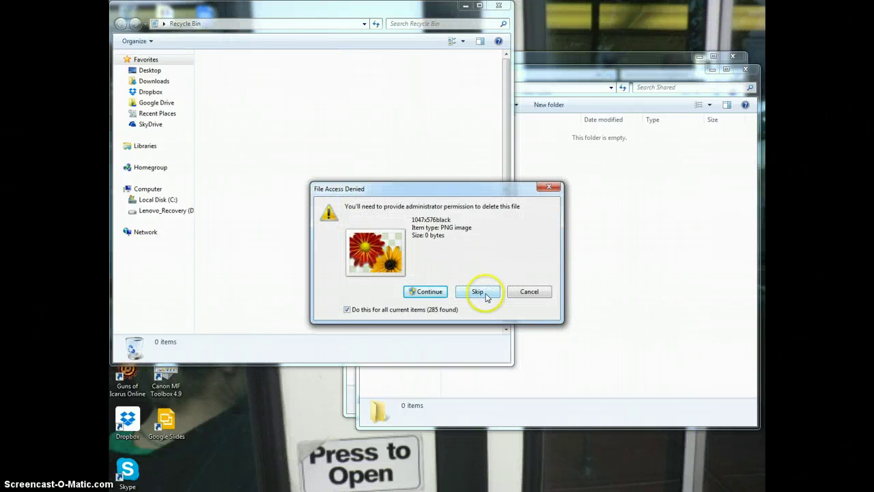
{"action": "left_click", "coordinate": [477, 292]}
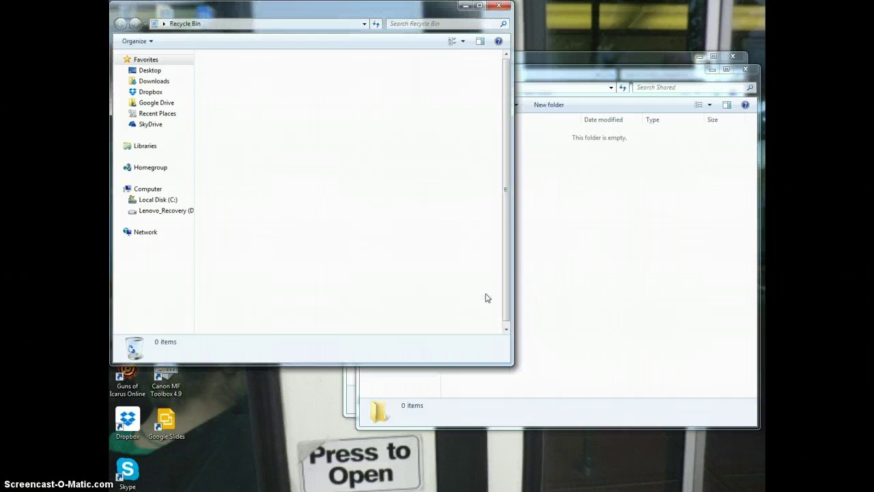
{"action": "left_click", "coordinate": [499, 5]}
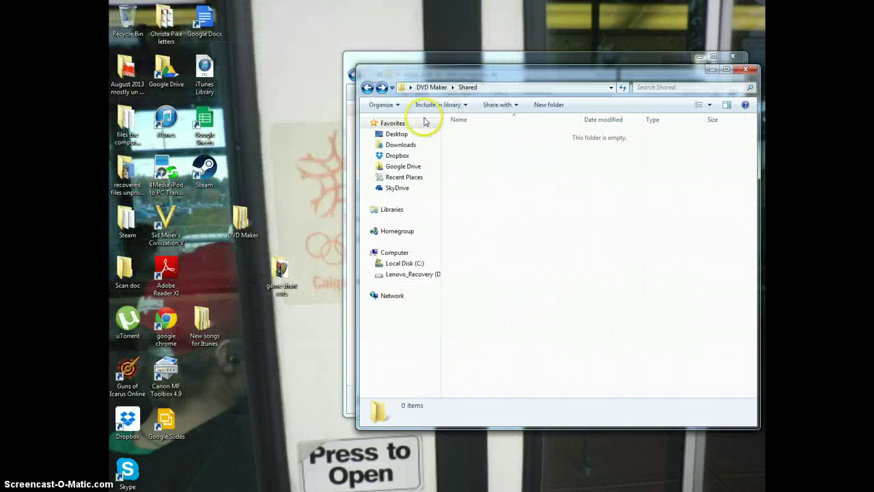
Delete the Shared folder from DVD Maker, and clear the open folder windows off the desktop.
{"action": "left_click", "coordinate": [370, 90]}
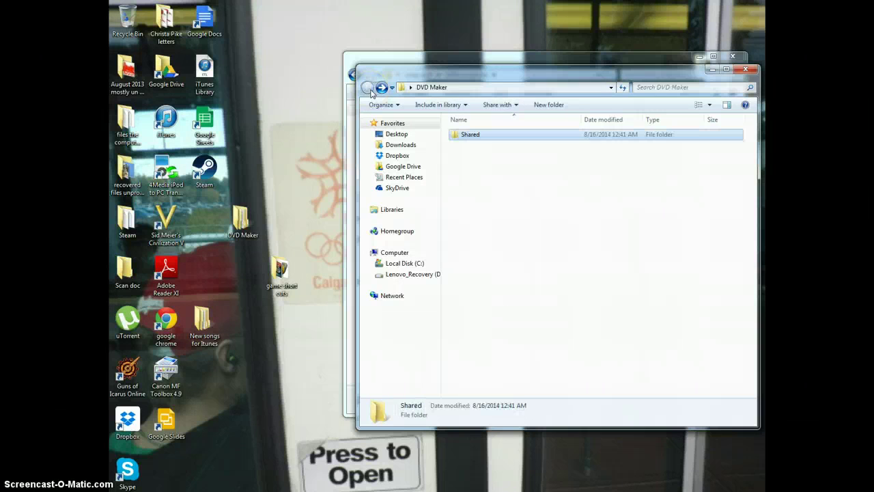
{"action": "left_click", "coordinate": [480, 135]}
{"action": "right_click", "coordinate": [480, 135]}
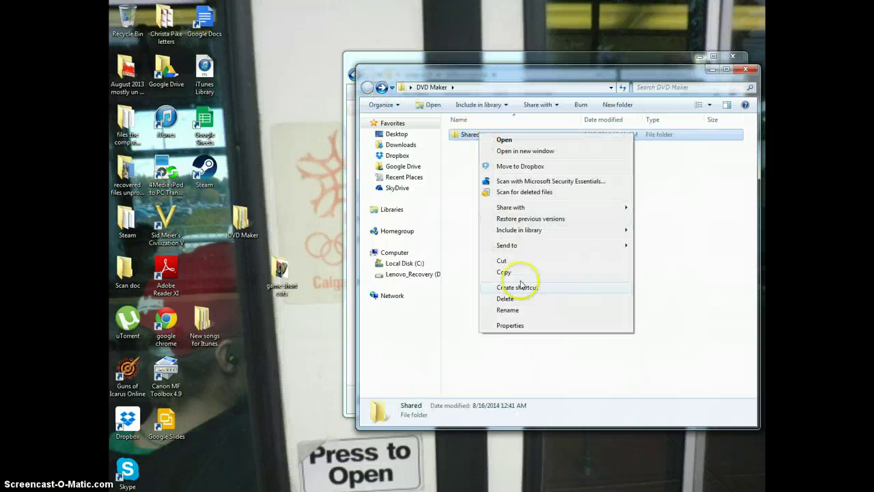
{"action": "left_click", "coordinate": [528, 302]}
{"action": "left_click", "coordinate": [476, 299]}
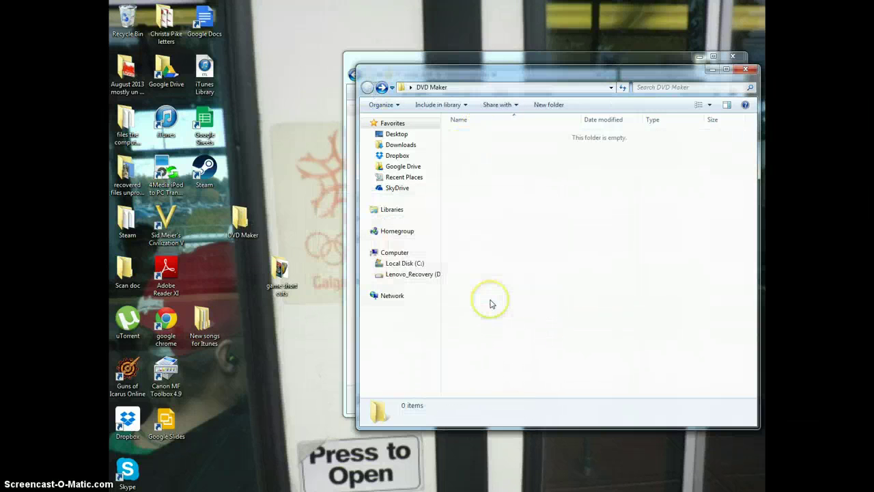
{"action": "left_click", "coordinate": [745, 69]}
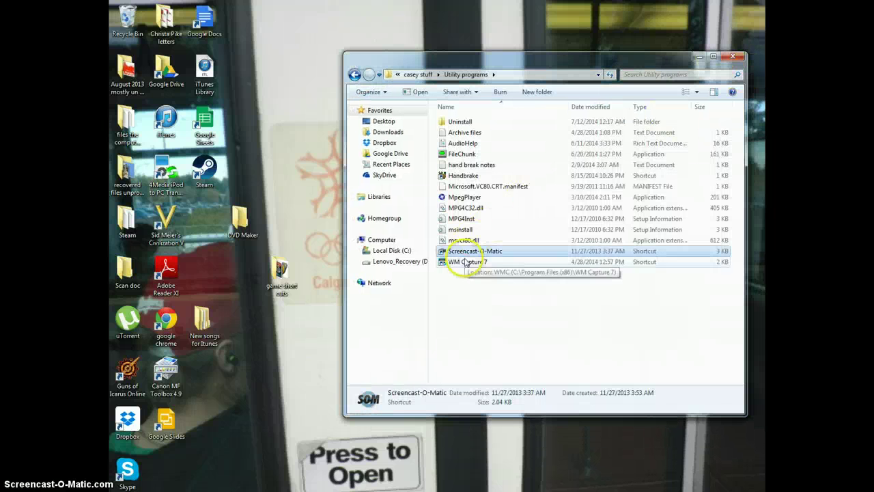
{"action": "left_click", "coordinate": [699, 57]}
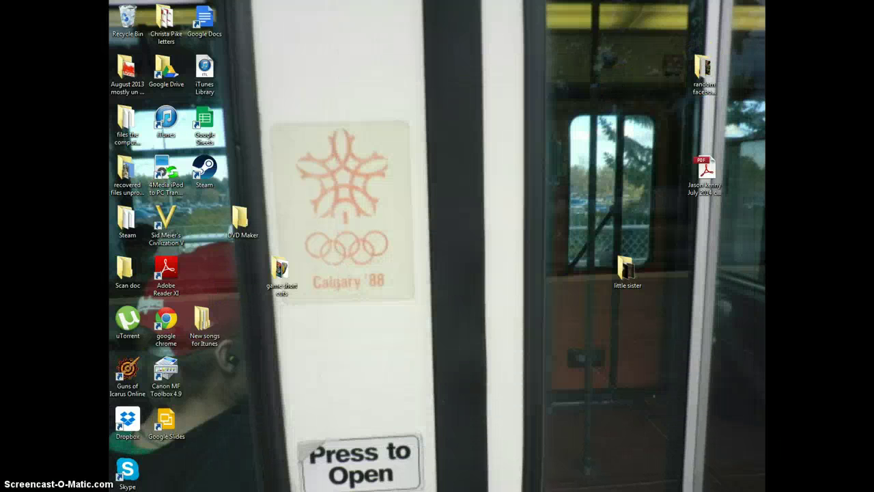
Search the computer for "dvd maker", look through the full results and close them.
{"action": "left_click", "coordinate": [124, 491]}
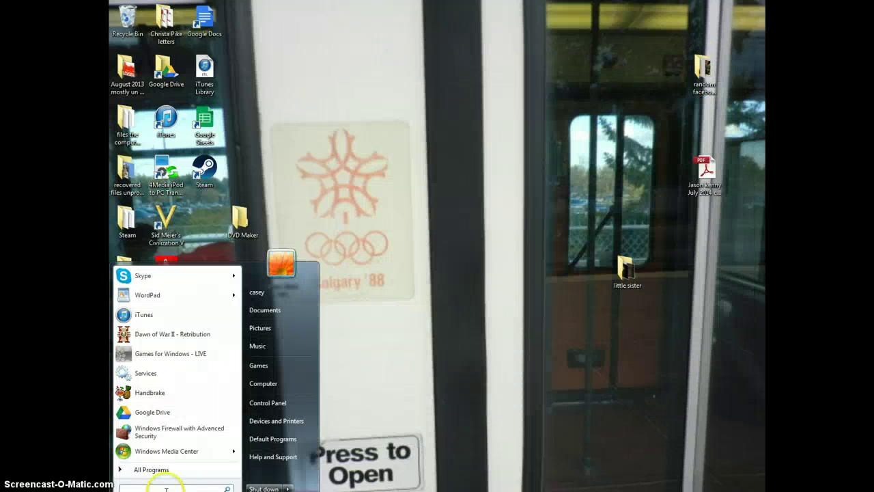
{"action": "type", "text": "dvd"}
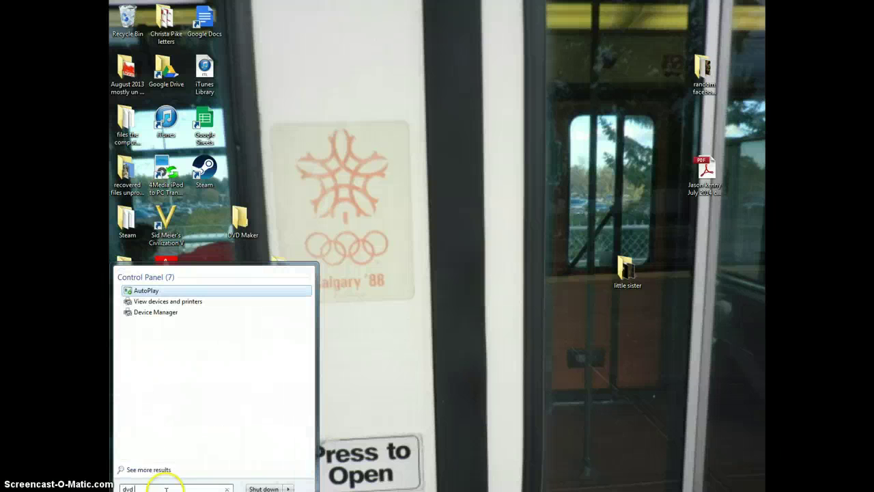
{"action": "type", "text": " maker"}
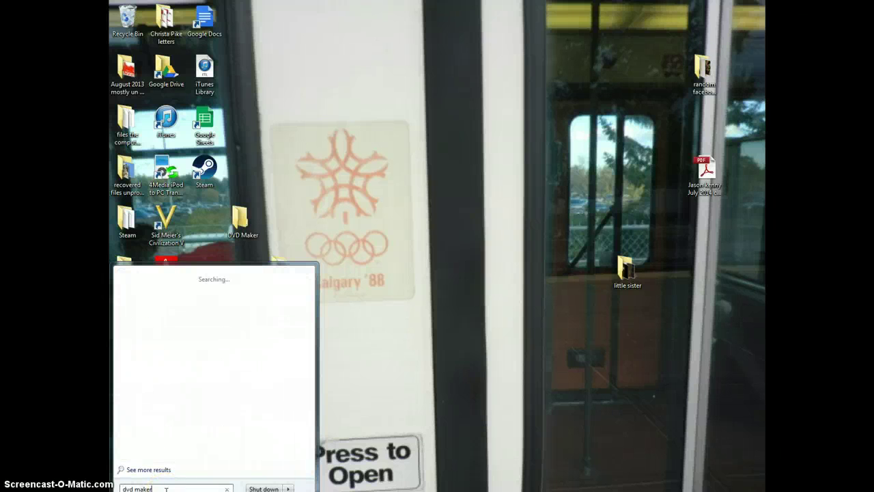
{"action": "left_click", "coordinate": [149, 469]}
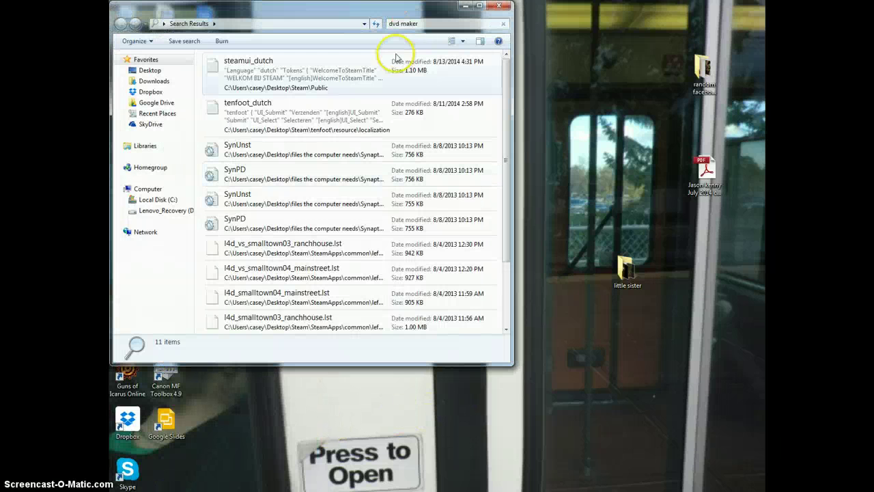
{"action": "scroll", "coordinate": [372, 103], "scroll_direction": "down", "scroll_amount": 2}
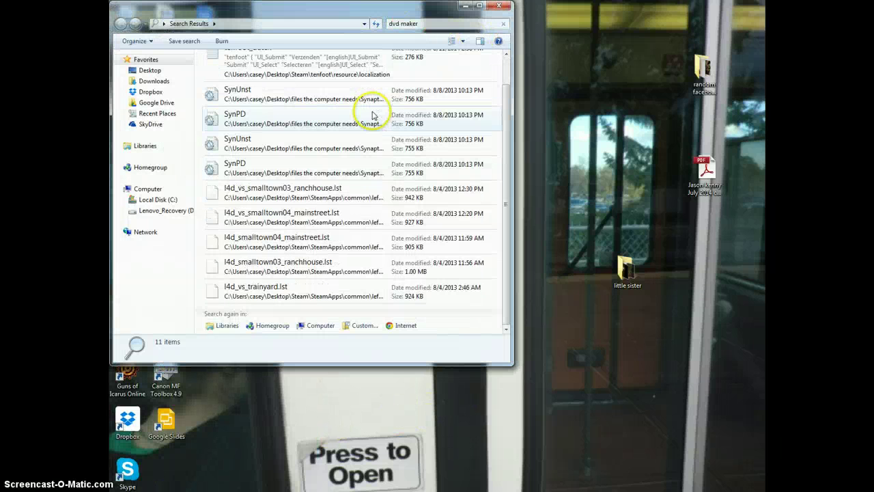
{"action": "left_click", "coordinate": [499, 6]}
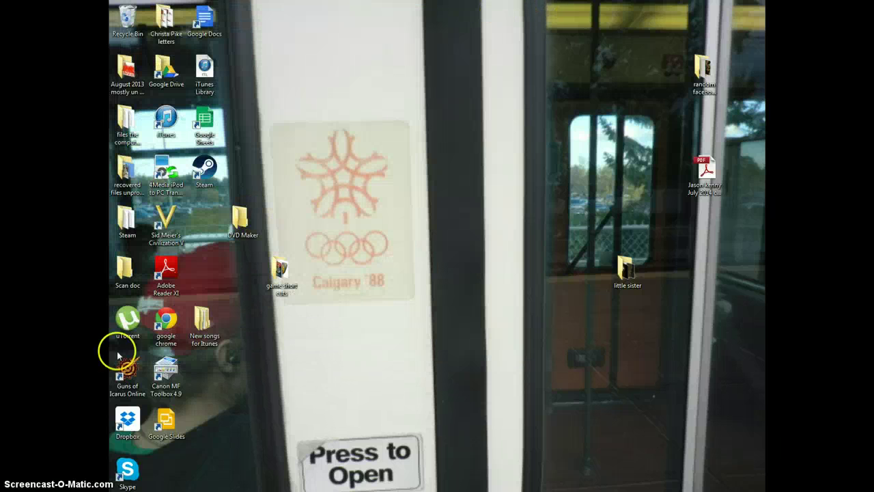
{"action": "key", "text": "super"}
{"action": "key", "text": "Escape"}
{"action": "key", "text": "super"}
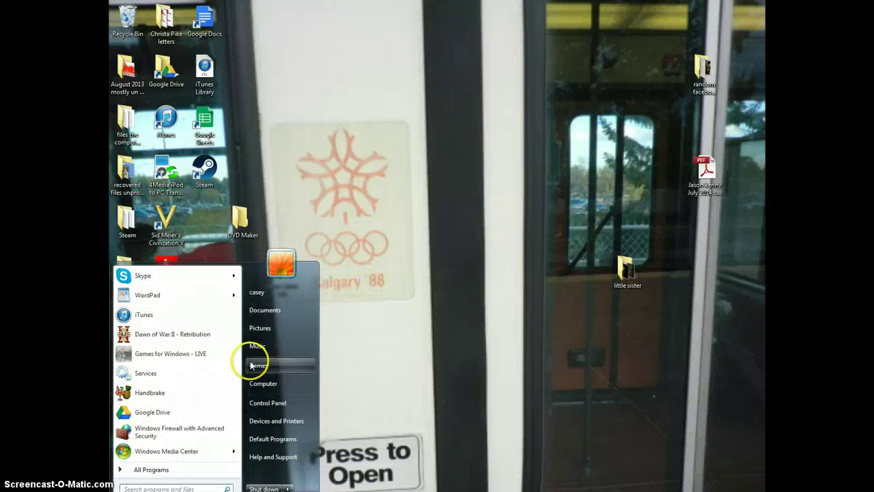
{"action": "left_click", "coordinate": [496, 362]}
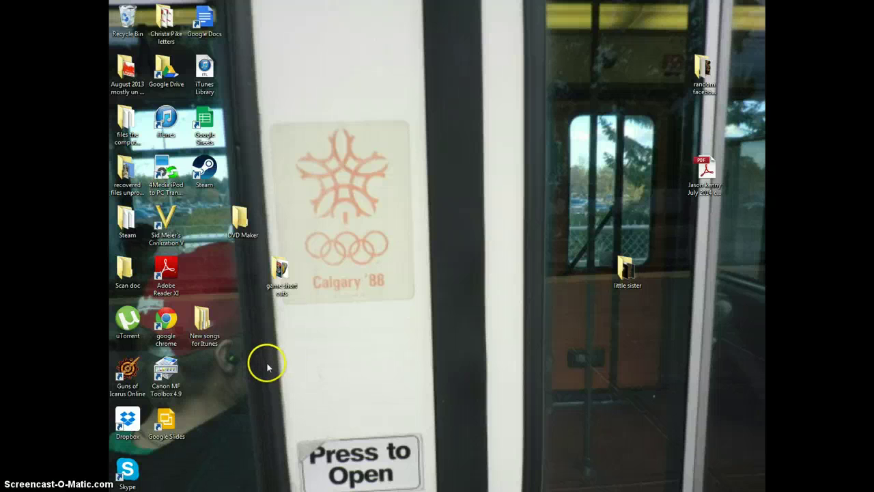
{"action": "left_click", "coordinate": [123, 491]}
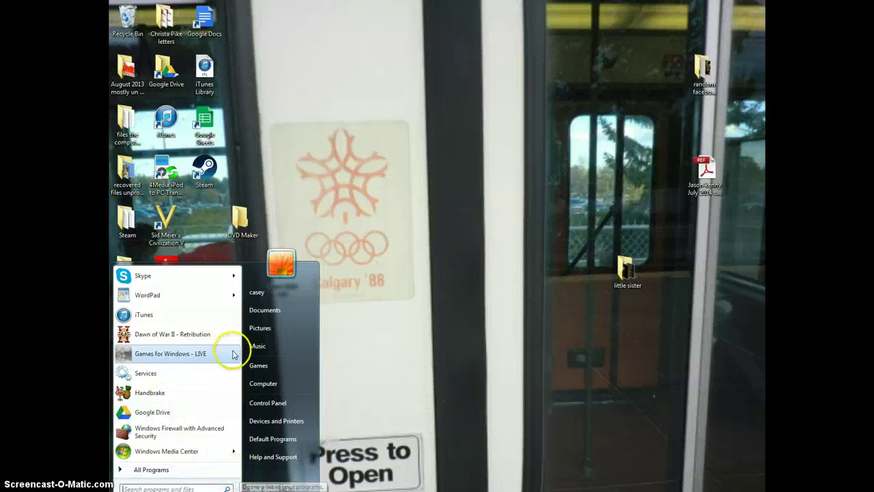
{"action": "left_click", "coordinate": [320, 154]}
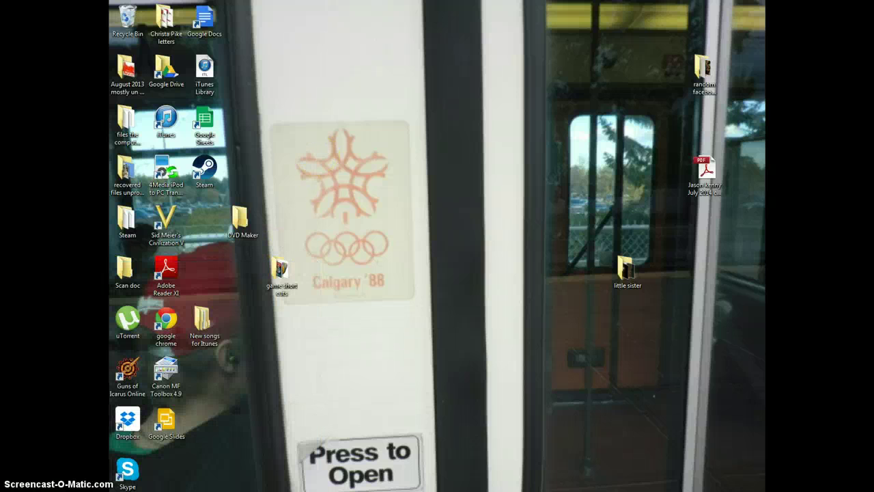
Empty the Recycle Bin of the deleted Shared folder and close its window.
{"action": "double_click", "coordinate": [126, 17]}
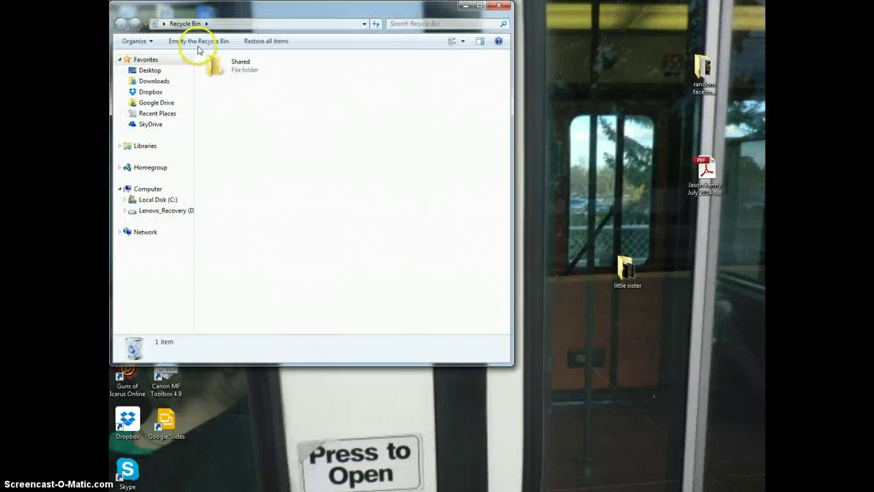
{"action": "left_click", "coordinate": [199, 41]}
{"action": "left_click", "coordinate": [479, 297]}
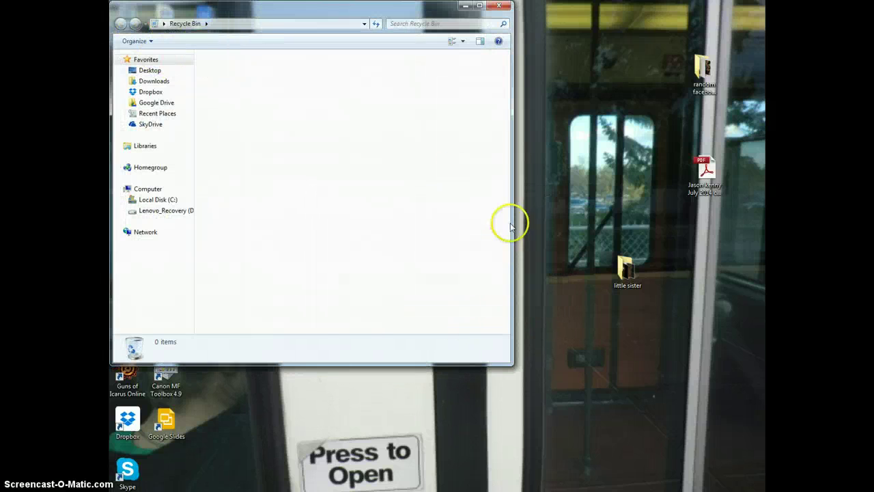
{"action": "left_click", "coordinate": [499, 5]}
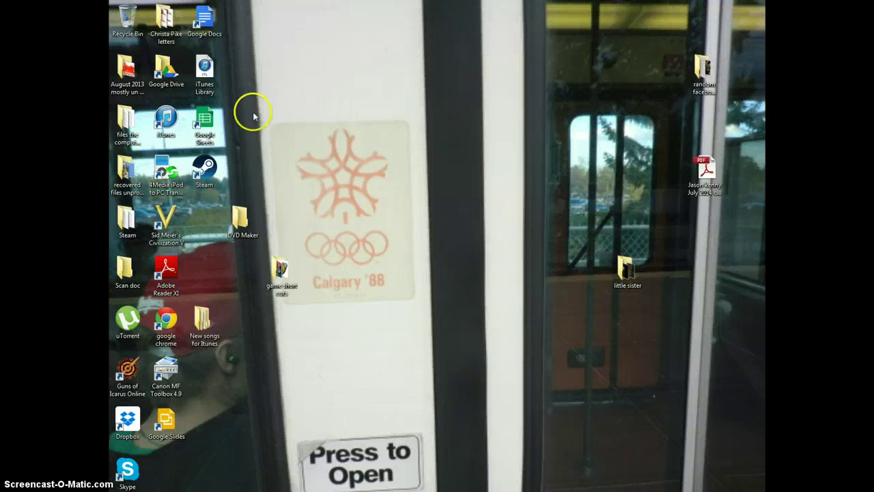
Delete the DVD Maker folder from the desktop, confirming its move to the Recycle Bin.
{"action": "right_click", "coordinate": [242, 228]}
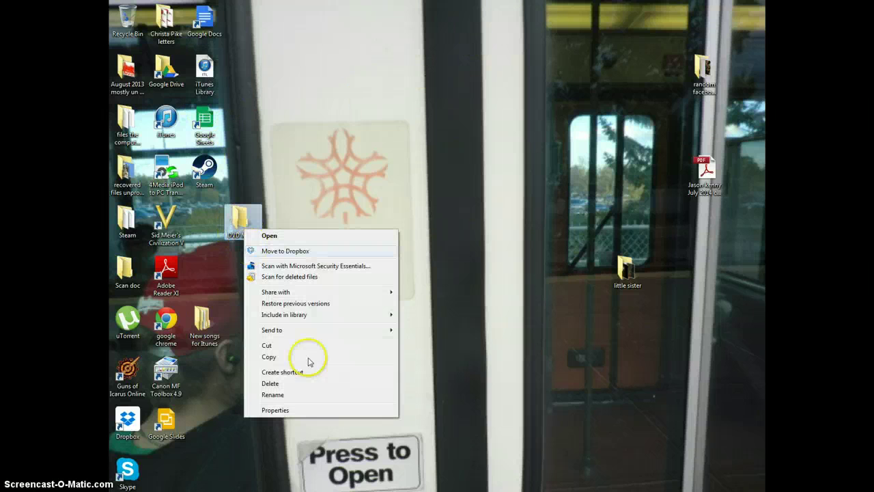
{"action": "left_click", "coordinate": [317, 384]}
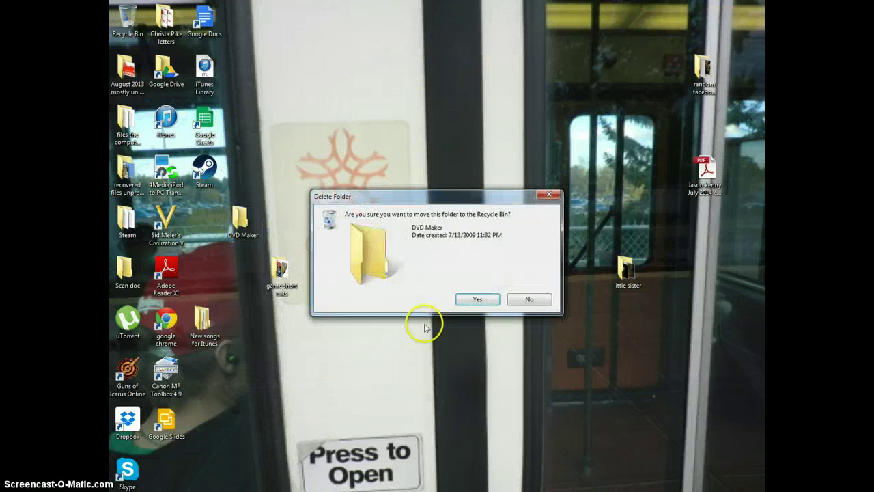
{"action": "left_click", "coordinate": [478, 300]}
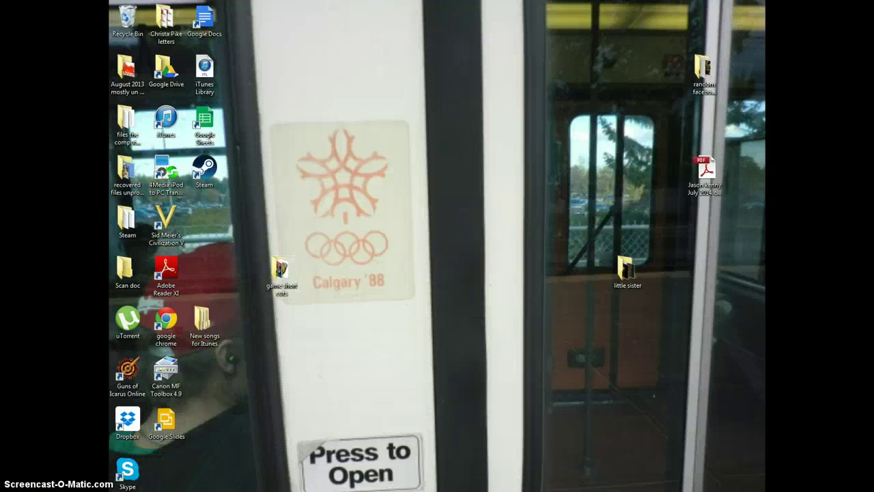
Empty the Recycle Bin to permanently delete the DVD Maker folder, and close its window.
{"action": "double_click", "coordinate": [127, 21]}
{"action": "left_click", "coordinate": [205, 41]}
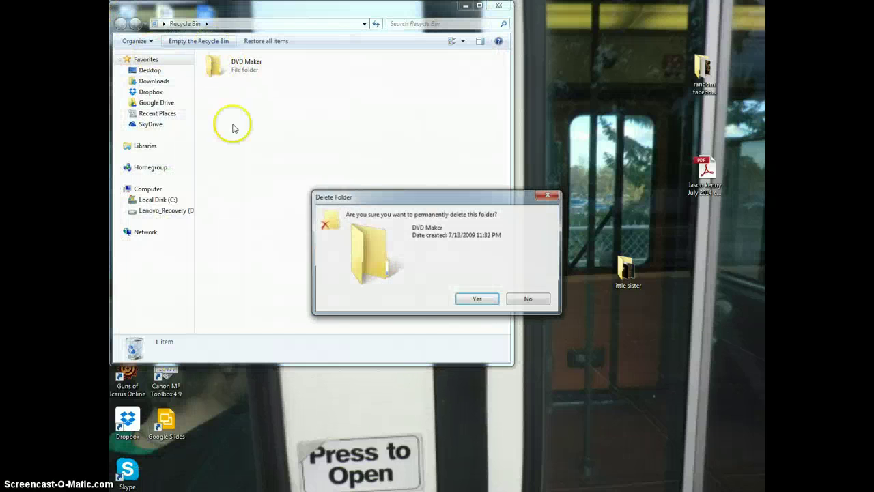
{"action": "left_click", "coordinate": [476, 298]}
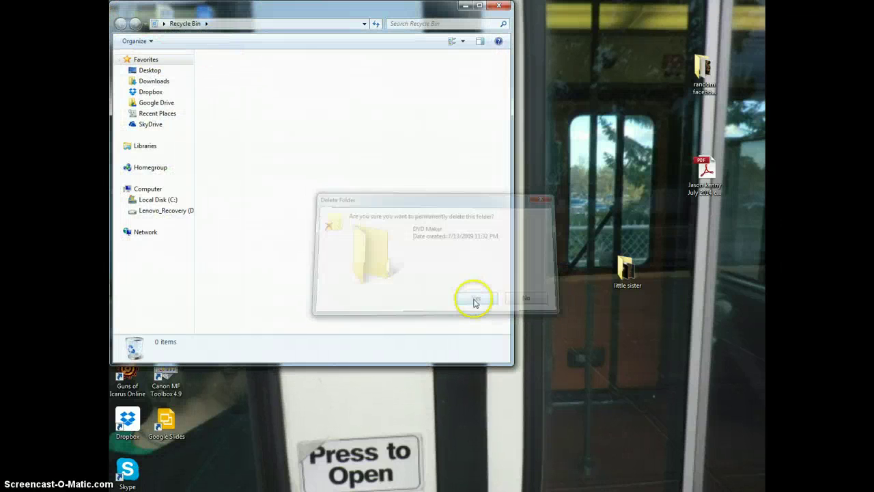
{"action": "left_click", "coordinate": [504, 5]}
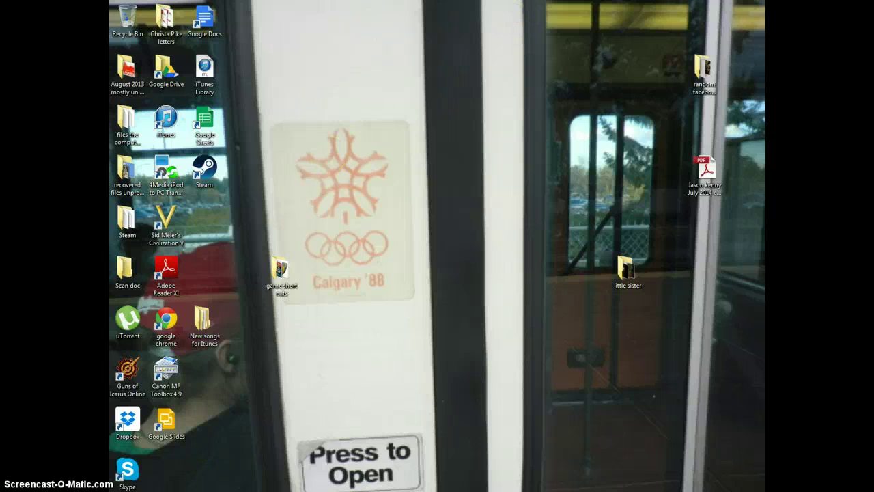
Close the open Utility programs folder window.
{"action": "mouse_move", "coordinate": [342, 488]}
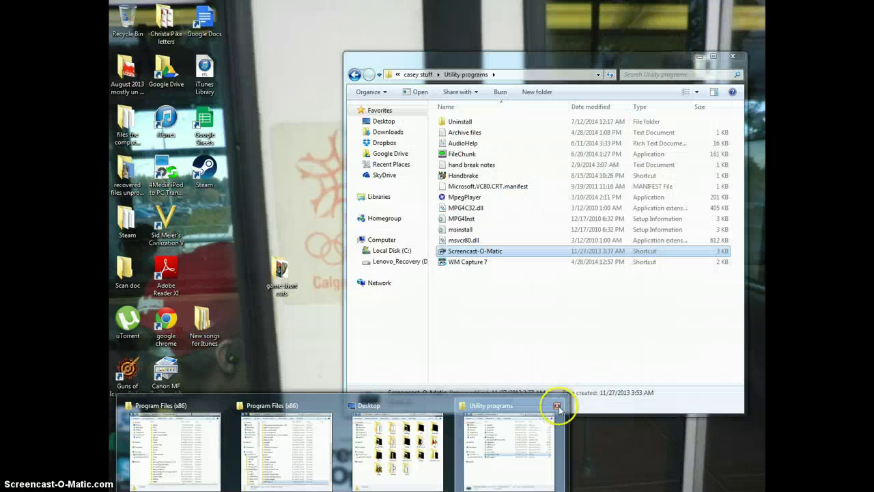
{"action": "left_click", "coordinate": [557, 406]}
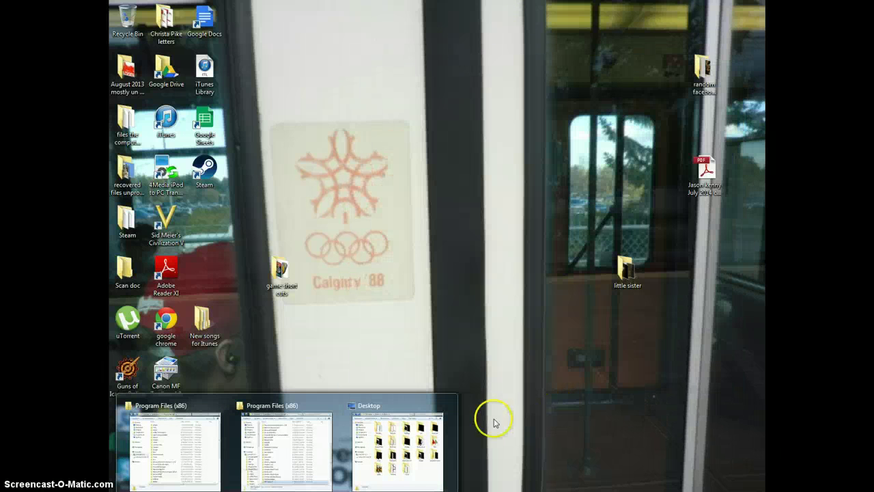
{"action": "mouse_move", "coordinate": [409, 411]}
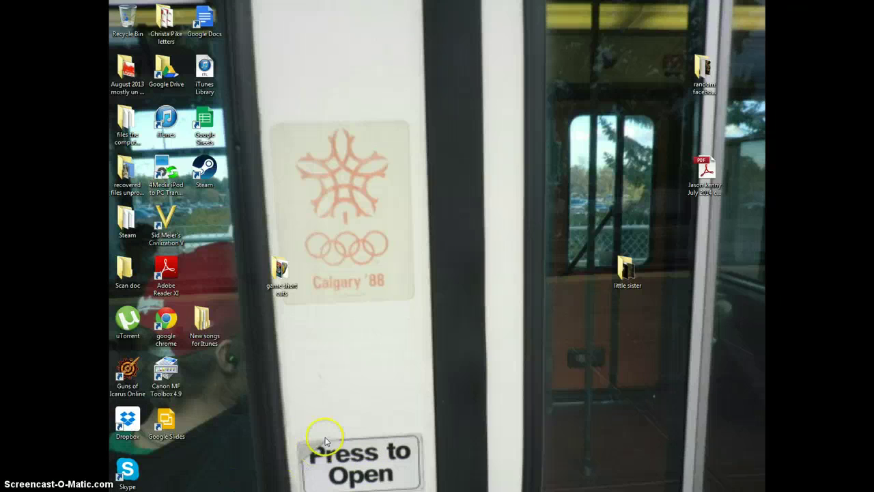
Switch to Chrome, look over the open YouTube page about Windows 7 permission errors and the preceding video page, and close the browser.
{"action": "key", "text": "alt+Tab"}
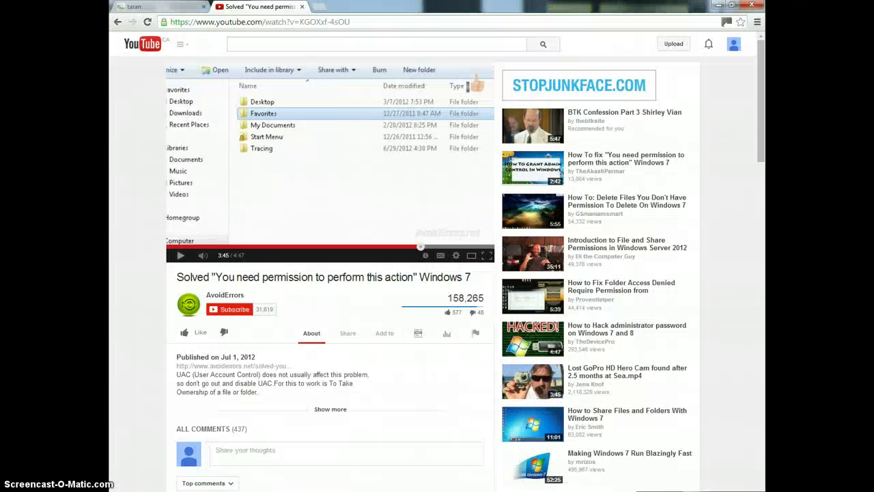
{"action": "left_click", "coordinate": [203, 6]}
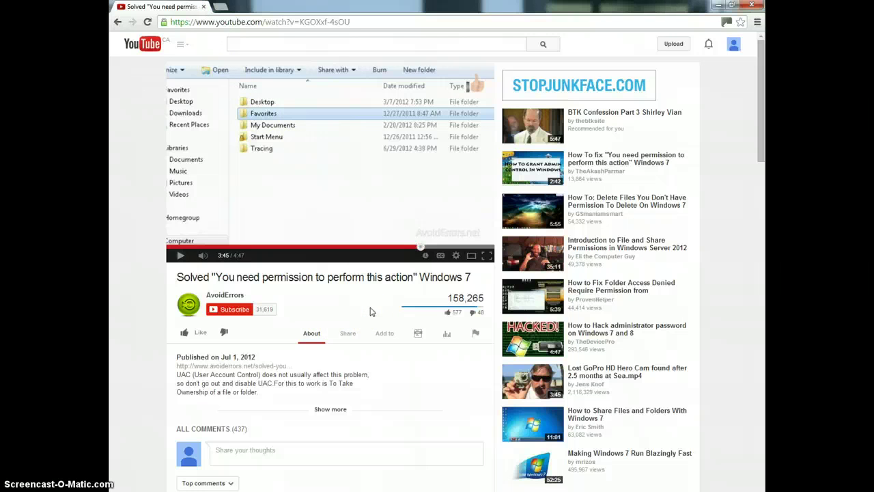
{"action": "scroll", "coordinate": [370, 312], "scroll_direction": "down", "scroll_amount": 3}
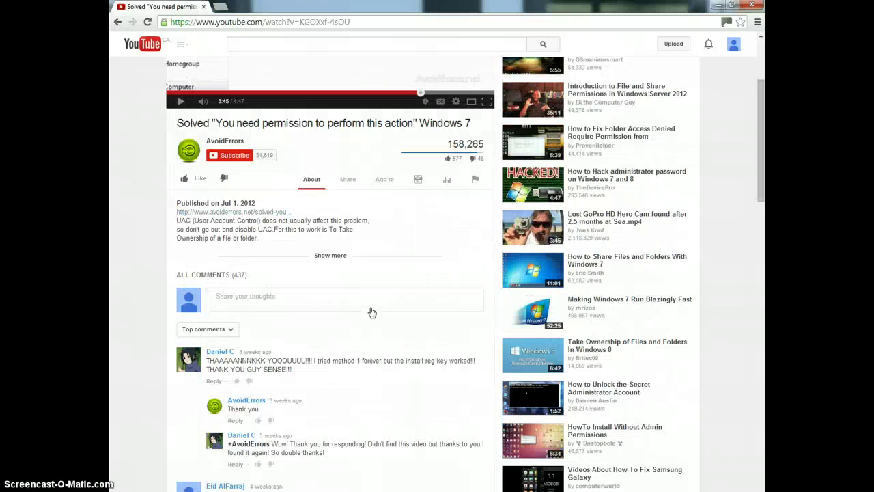
{"action": "scroll", "coordinate": [371, 312], "scroll_direction": "up", "scroll_amount": 3}
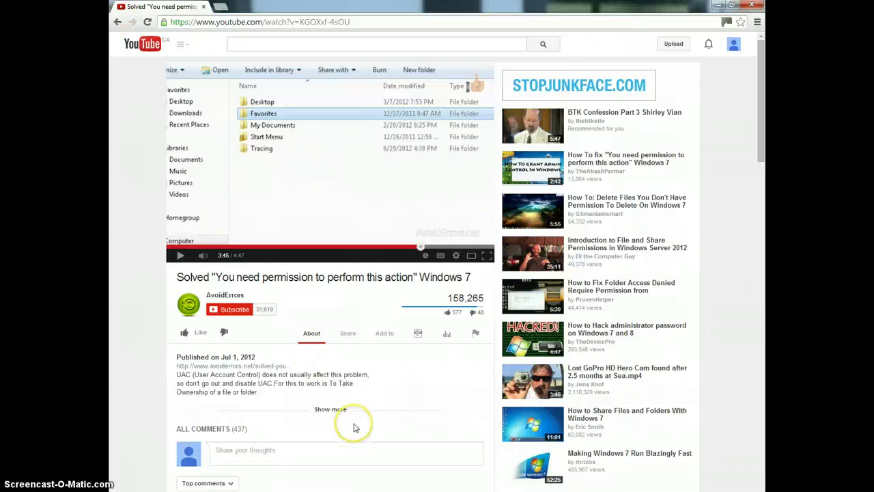
{"action": "scroll", "coordinate": [353, 428], "scroll_direction": "down", "scroll_amount": 3}
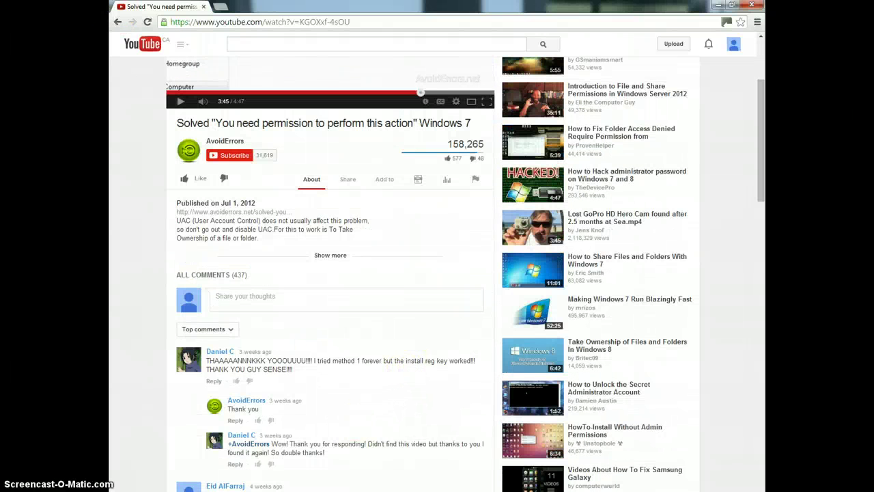
{"action": "left_click", "coordinate": [119, 21]}
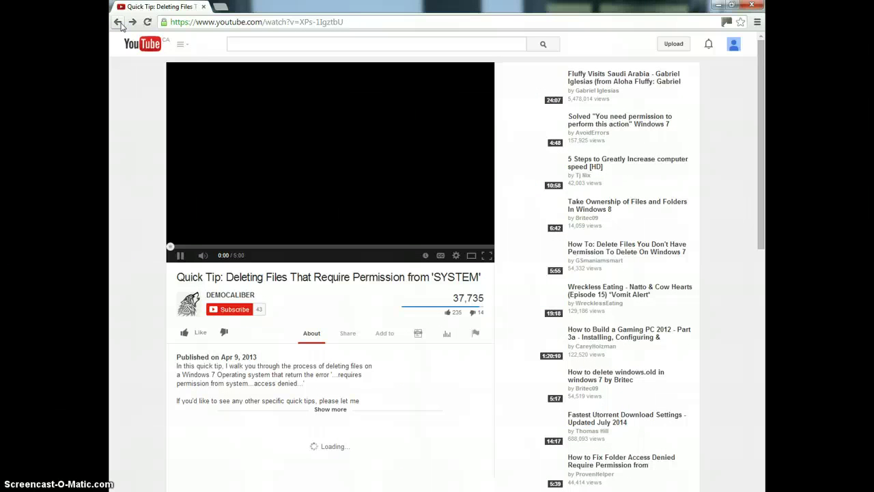
{"action": "left_click", "coordinate": [754, 7]}
Inspect the Administrators' security permissions of the desktop letters folder, open its permissions editor, and close both dialogs without changes.
{"action": "left_click", "coordinate": [125, 130]}
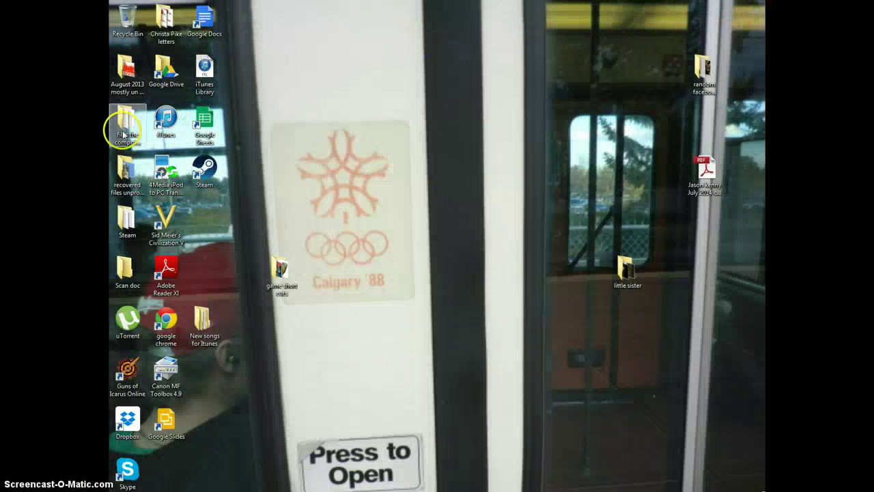
{"action": "left_click", "coordinate": [171, 21]}
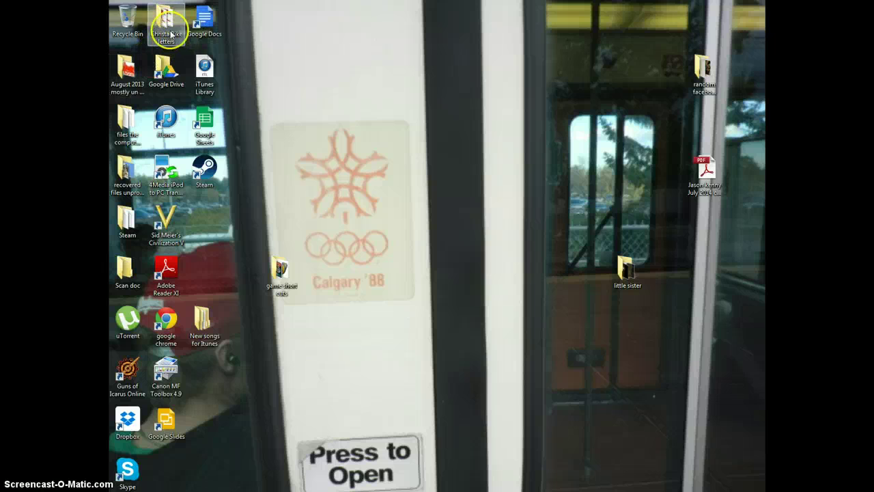
{"action": "right_click", "coordinate": [171, 34]}
{"action": "left_click", "coordinate": [235, 211]}
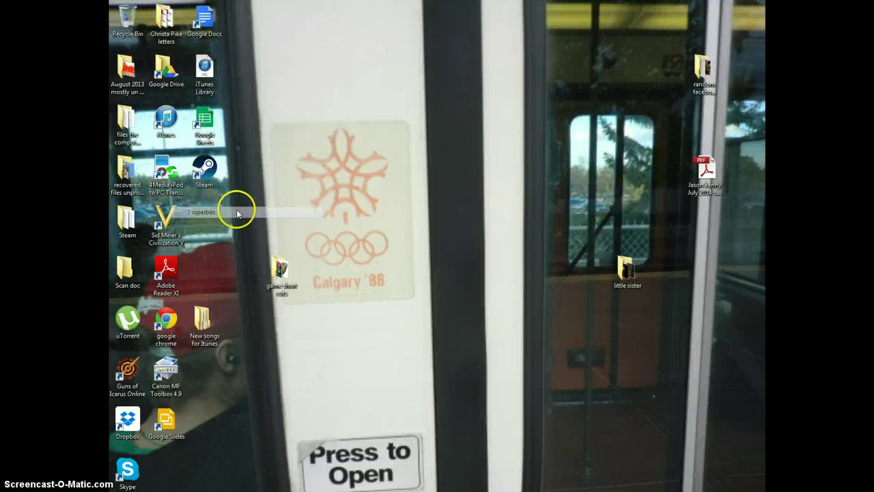
{"action": "left_click", "coordinate": [240, 55]}
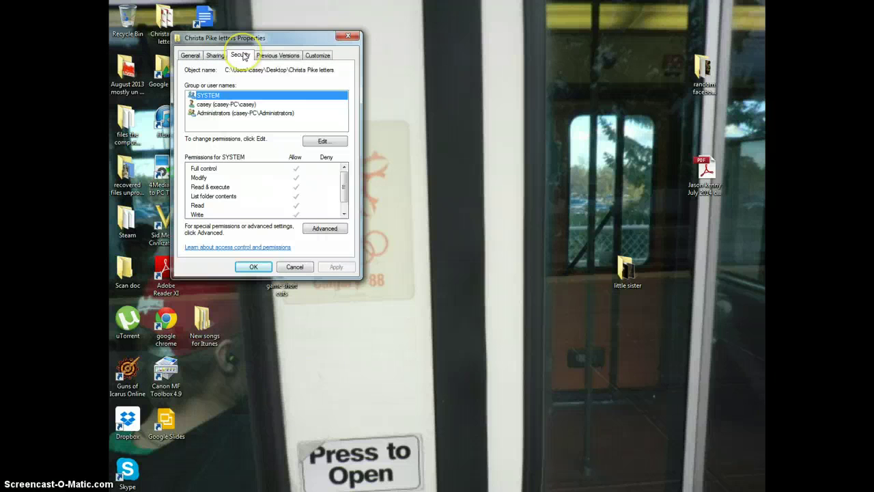
{"action": "left_click", "coordinate": [232, 112]}
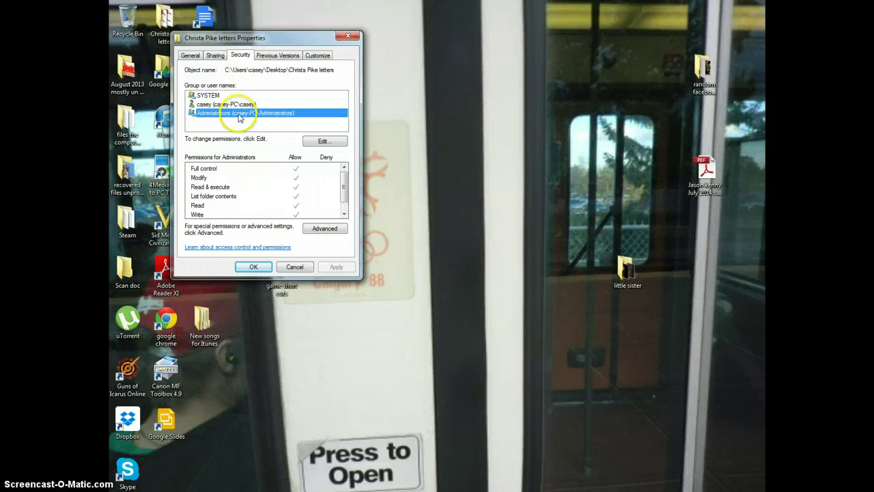
{"action": "left_click", "coordinate": [322, 142]}
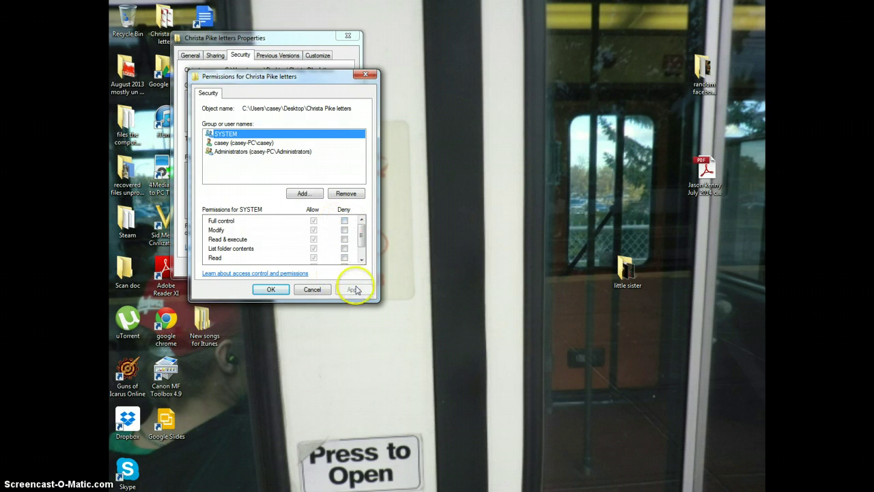
{"action": "left_click", "coordinate": [365, 75]}
{"action": "left_click", "coordinate": [347, 34]}
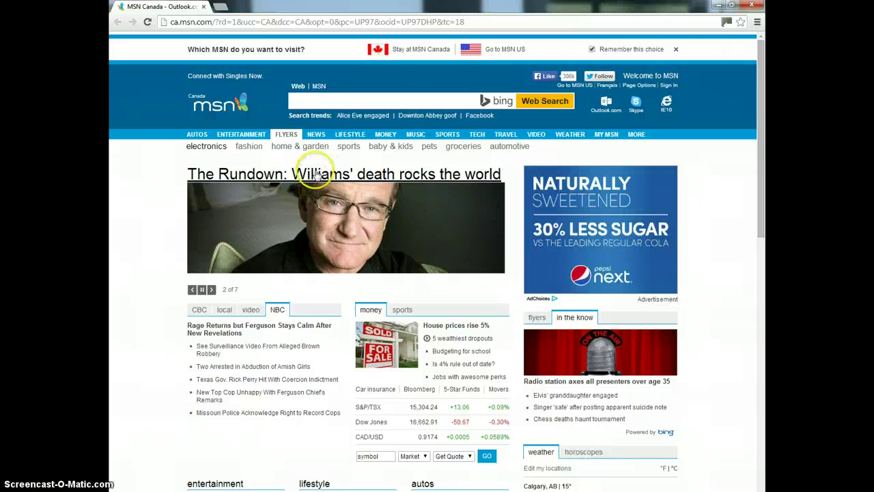
{"action": "left_click", "coordinate": [718, 6]}
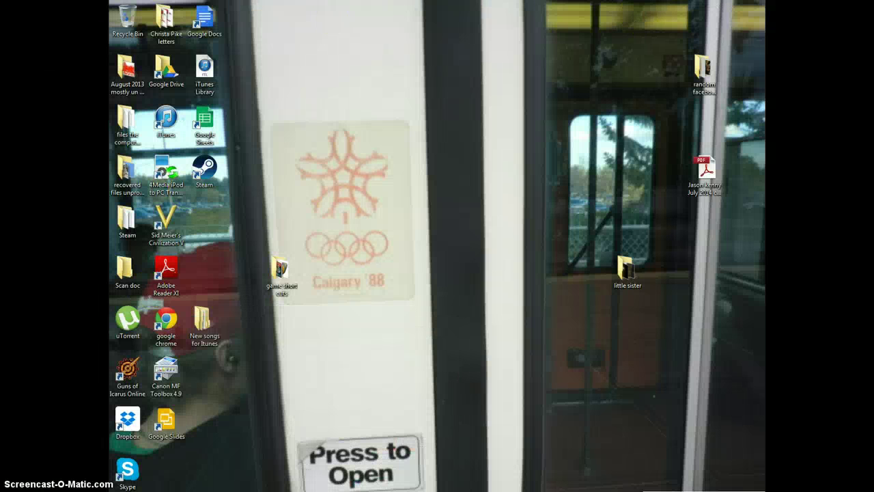
{"action": "key", "text": "alt+Tab"}
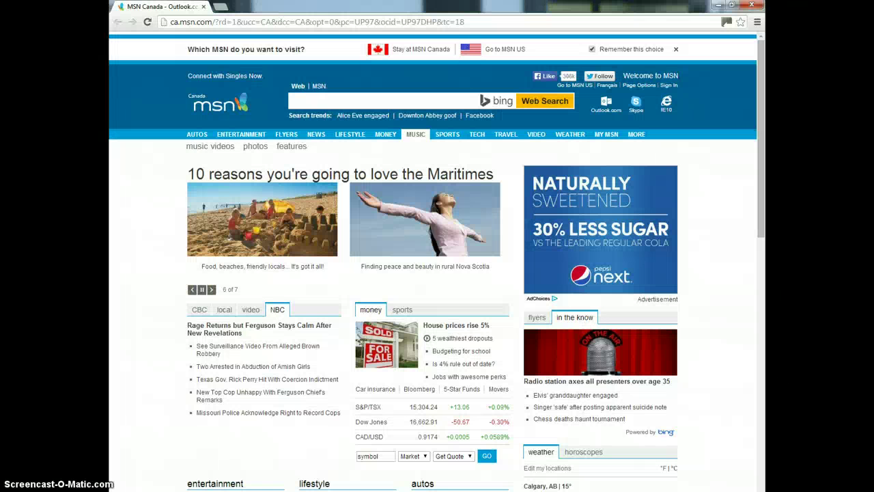
{"action": "left_click", "coordinate": [315, 22]}
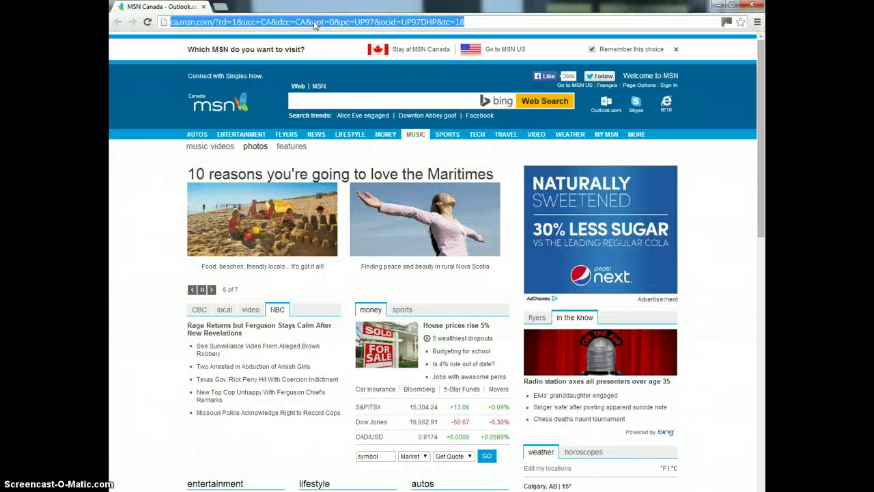
{"action": "type", "text": "www.g"}
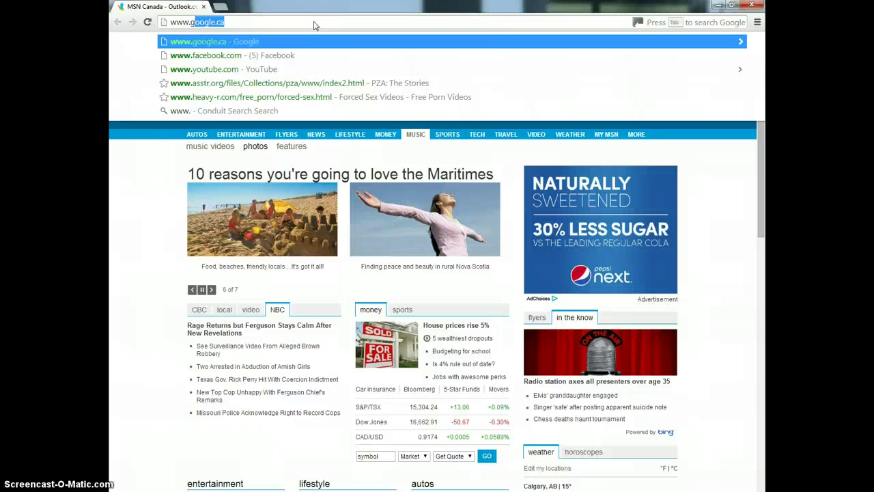
{"action": "type", "text": "oogle.ca"}
{"action": "key", "text": "Return"}
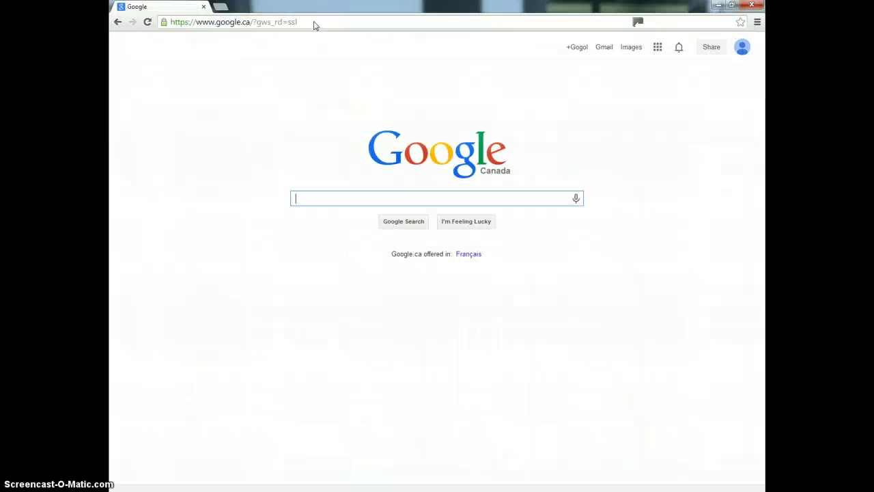
{"action": "left_click", "coordinate": [718, 5]}
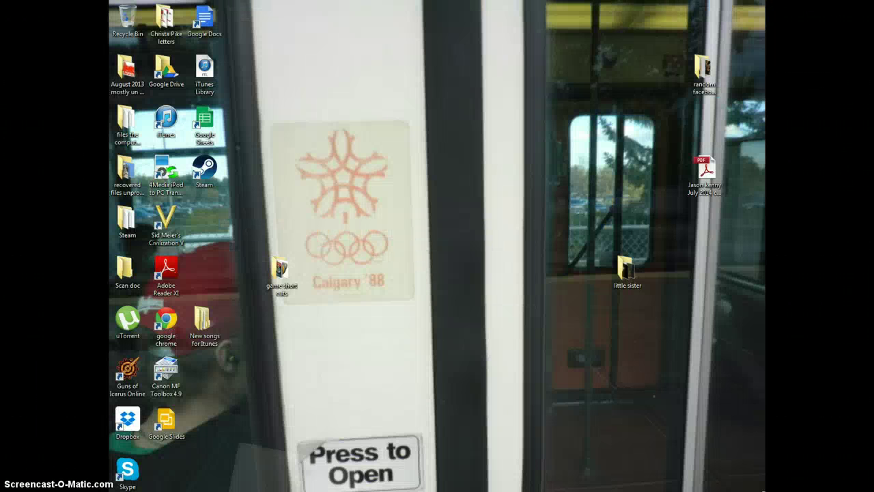
Browse from the desktop's August 2013 folder into Utility programs, and check where the WM Capture 7 shortcut points.
{"action": "double_click", "coordinate": [125, 71]}
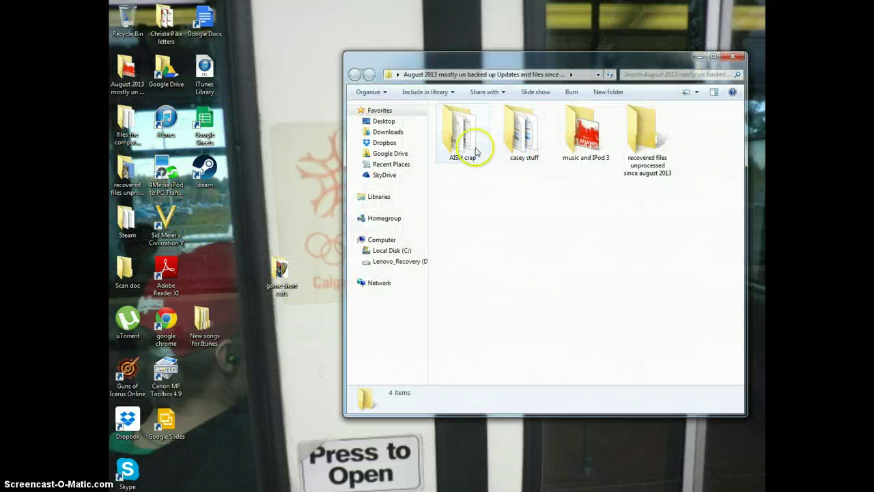
{"action": "double_click", "coordinate": [524, 140]}
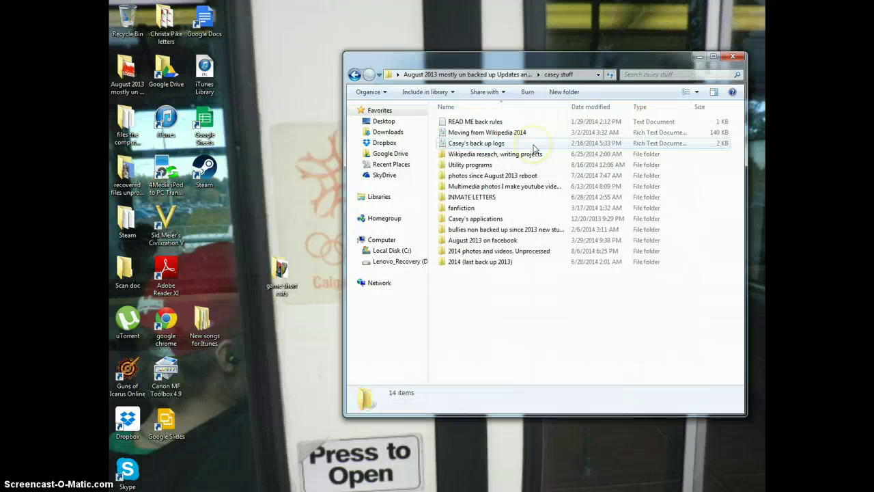
{"action": "double_click", "coordinate": [496, 166]}
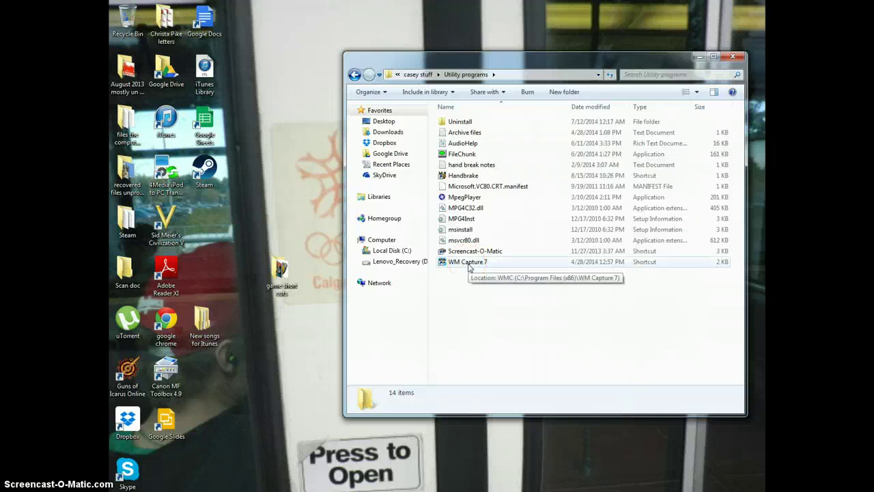
{"action": "right_click", "coordinate": [469, 266]}
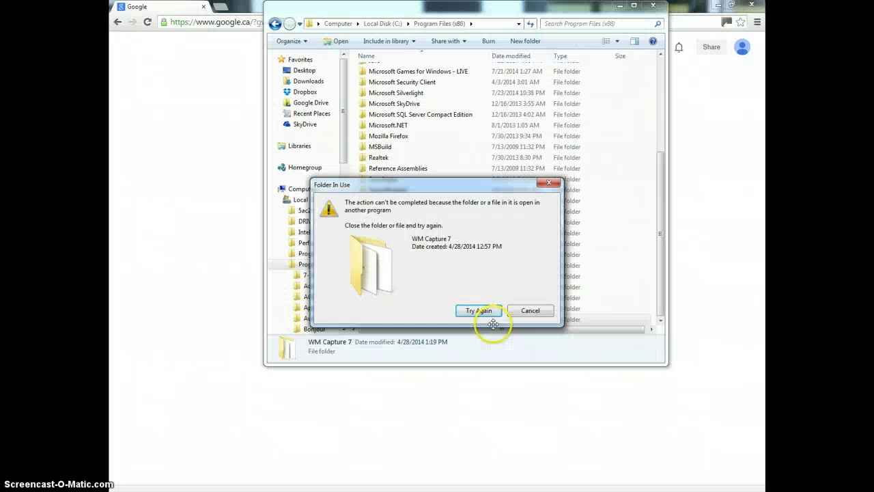
Cancel the Folder In Use dialog and try again to delete the WM Capture 7 folder from Program Files (x86).
{"action": "left_click", "coordinate": [529, 310]}
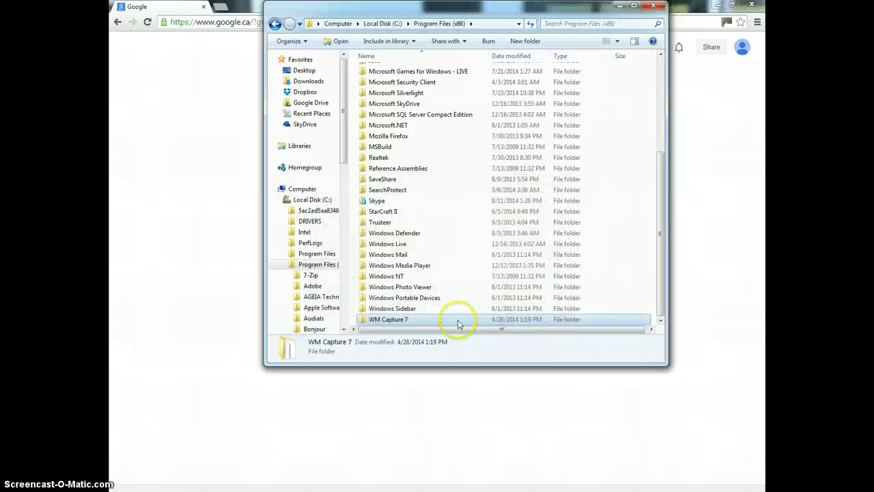
{"action": "right_click", "coordinate": [393, 319]}
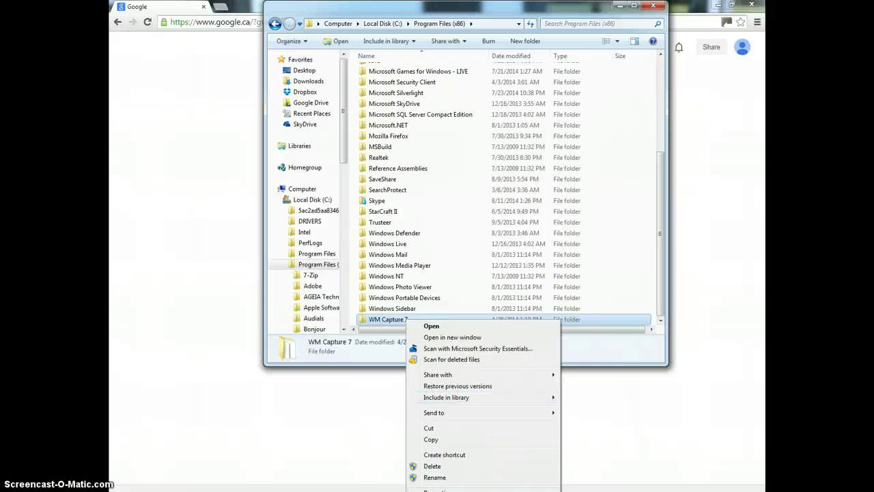
{"action": "left_click", "coordinate": [500, 467]}
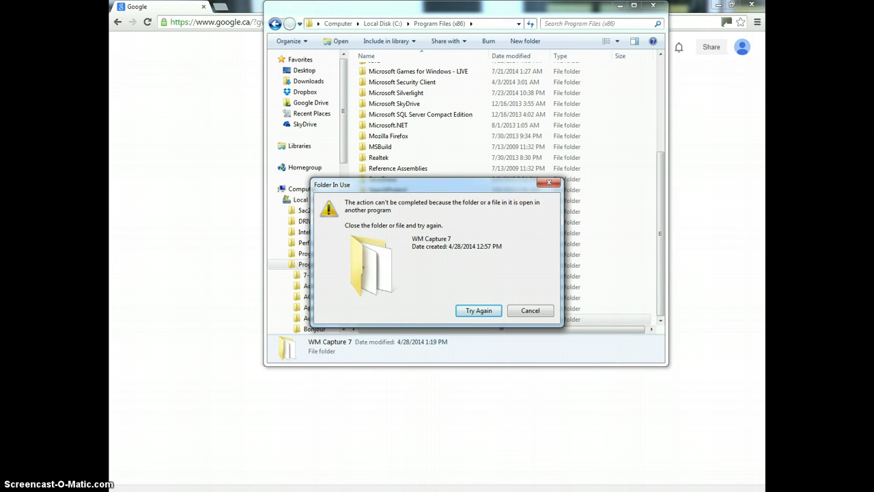
Clear away the Program Files (x86) and Chrome windows, close the shortcut's properties, and delete the WM Capture 7 shortcut from Utility programs.
{"action": "left_click", "coordinate": [619, 5]}
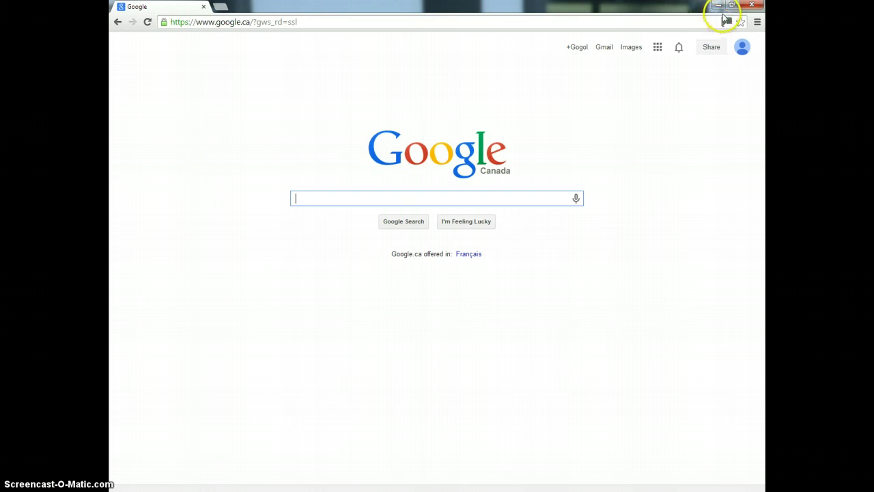
{"action": "left_click", "coordinate": [718, 5]}
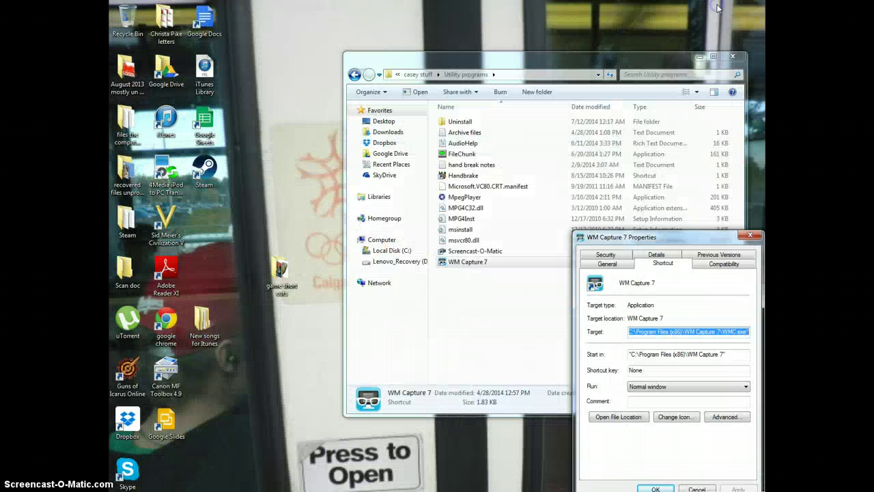
{"action": "left_click", "coordinate": [751, 232]}
{"action": "right_click", "coordinate": [454, 265]}
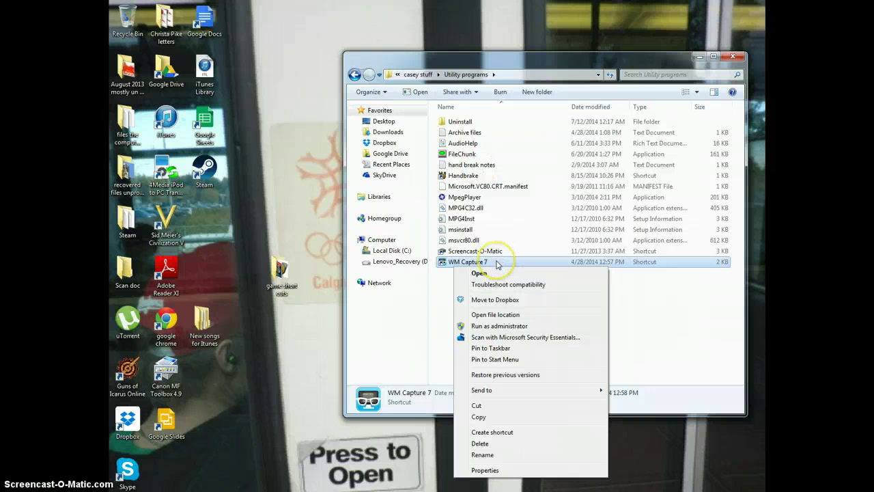
{"action": "left_click", "coordinate": [554, 441]}
{"action": "left_click", "coordinate": [476, 298]}
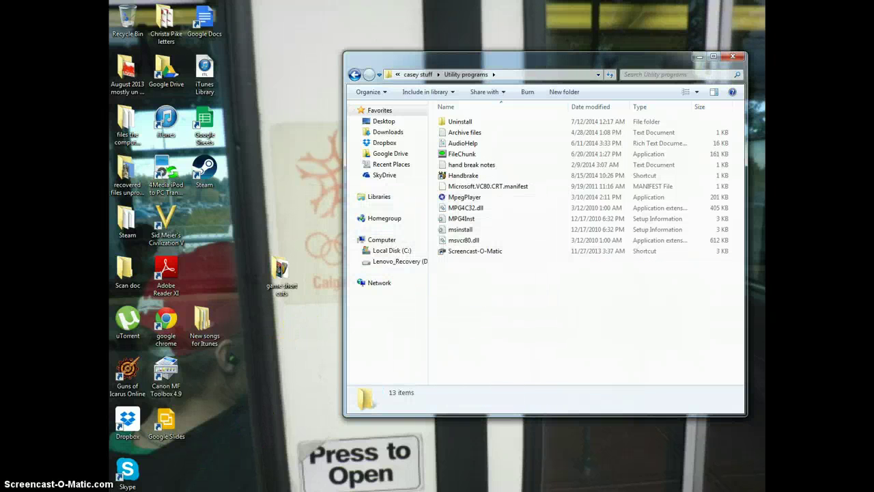
Leave the Utility programs folder and open Program Files (x86) on Local Disk (C:) in a new Computer window.
{"action": "mouse_move", "coordinate": [249, 491]}
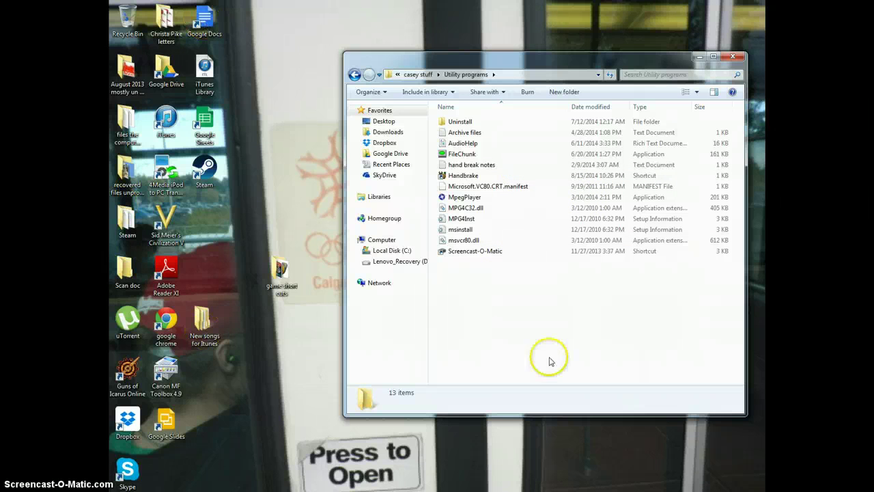
{"action": "left_click", "coordinate": [355, 74]}
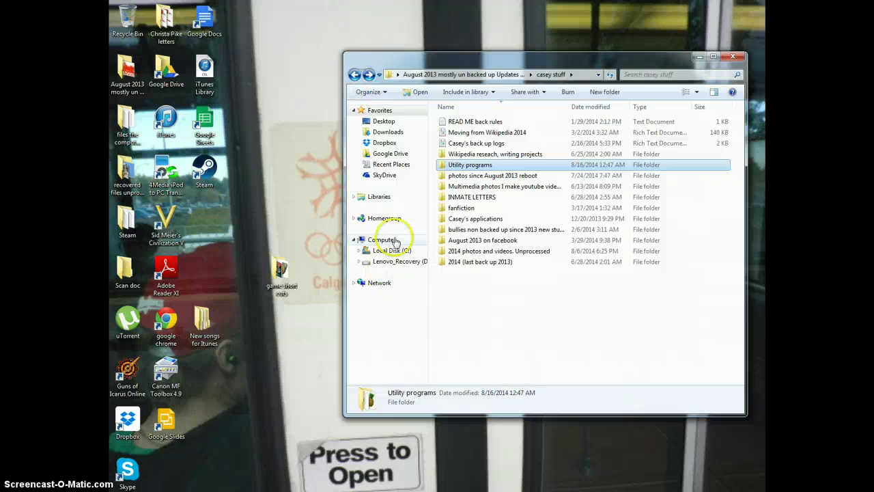
{"action": "key", "text": "super"}
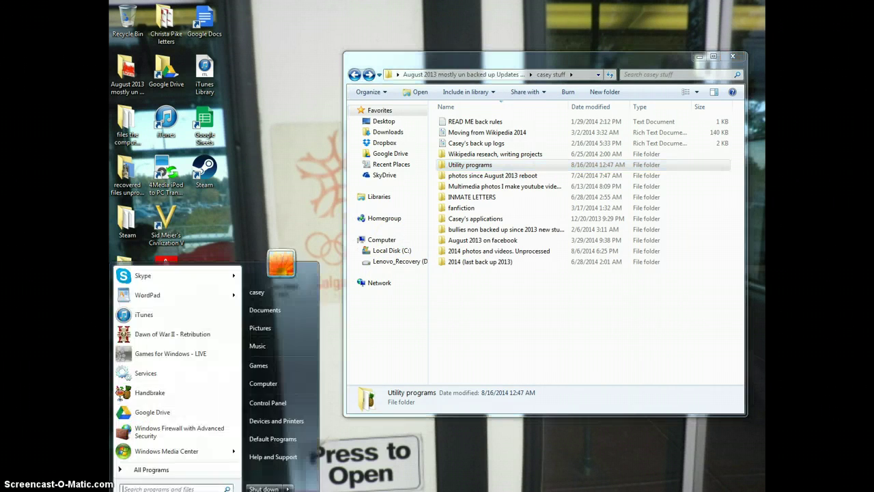
{"action": "left_click", "coordinate": [282, 390]}
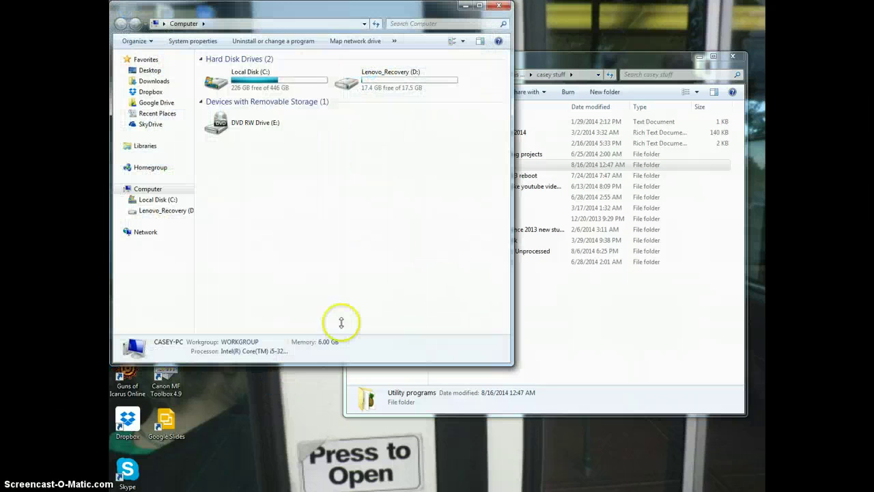
{"action": "double_click", "coordinate": [271, 79]}
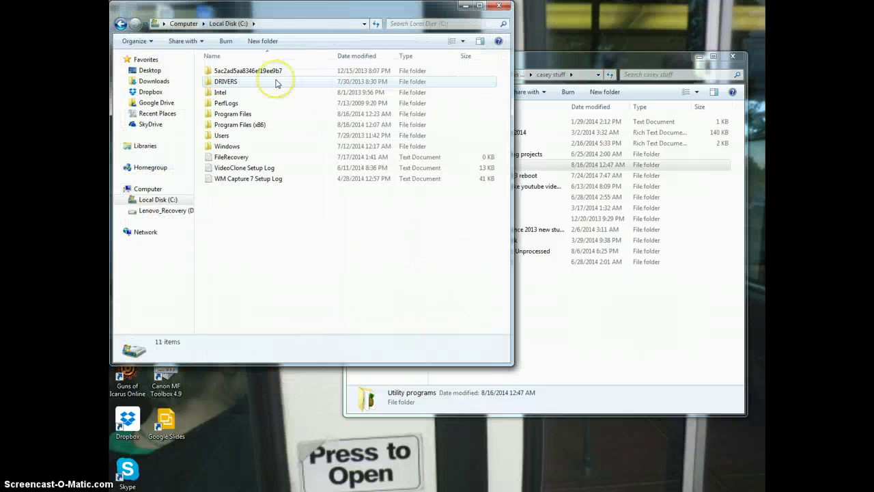
{"action": "double_click", "coordinate": [243, 124]}
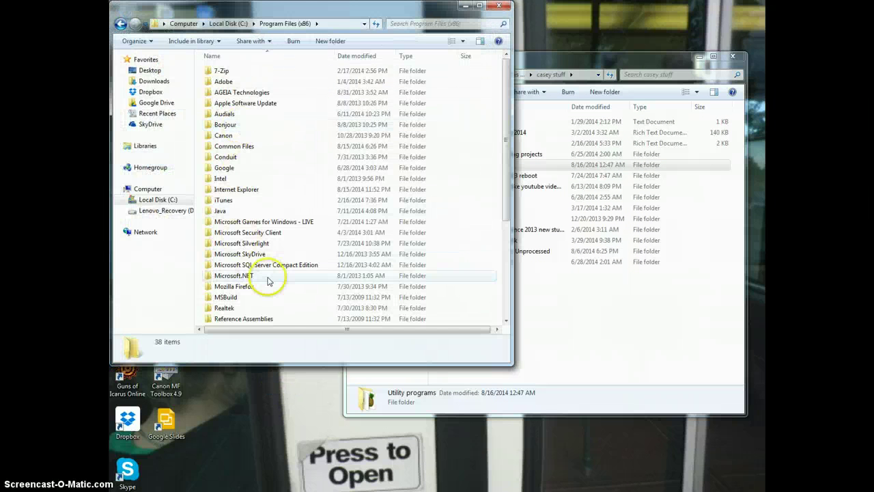
Try to delete the WM Capture 7 folder from Program Files (x86), and retry the deletion from the Folder In Use dialog.
{"action": "scroll", "coordinate": [267, 280], "scroll_direction": "down", "scroll_amount": 5}
{"action": "left_click", "coordinate": [249, 324]}
{"action": "right_click", "coordinate": [249, 325]}
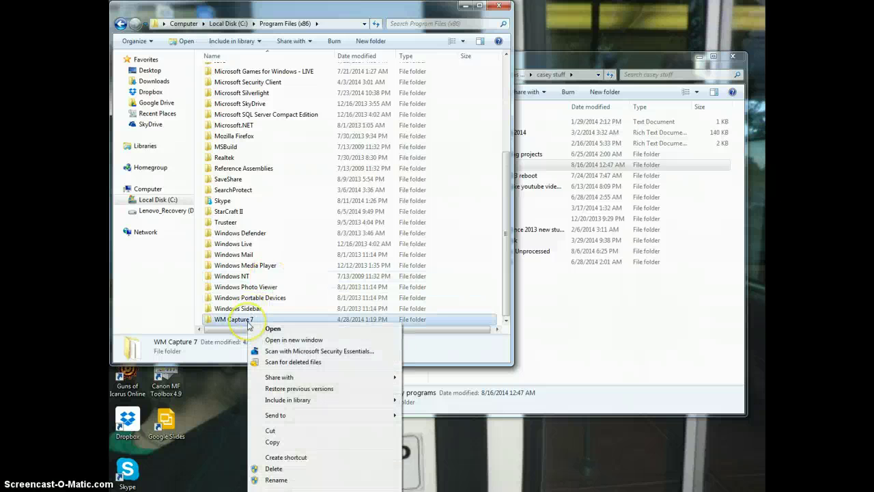
{"action": "left_click", "coordinate": [321, 468]}
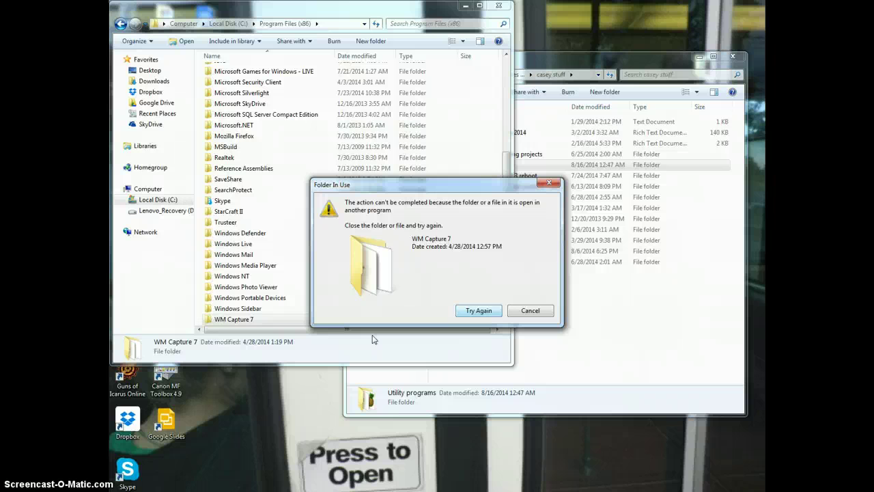
{"action": "left_click", "coordinate": [480, 312]}
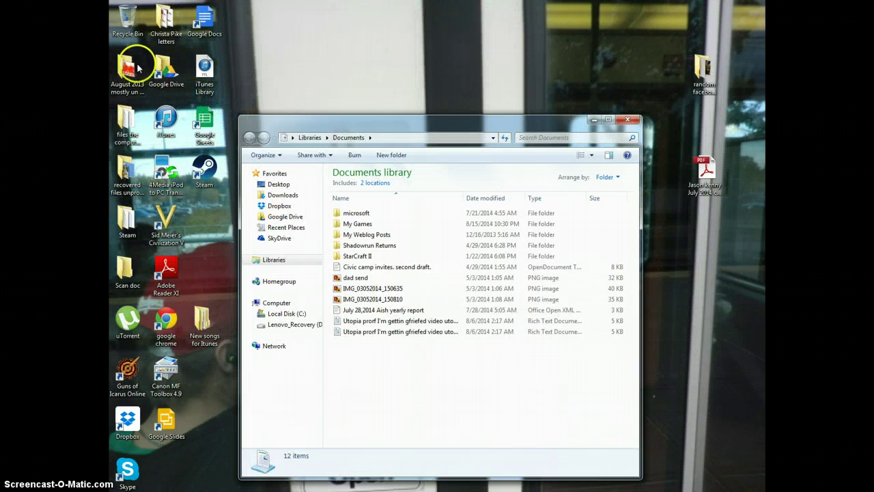
Empty the Recycle Bin to permanently remove FileChunk and the WM Capture 7 shortcut, and close its window.
{"action": "double_click", "coordinate": [127, 15]}
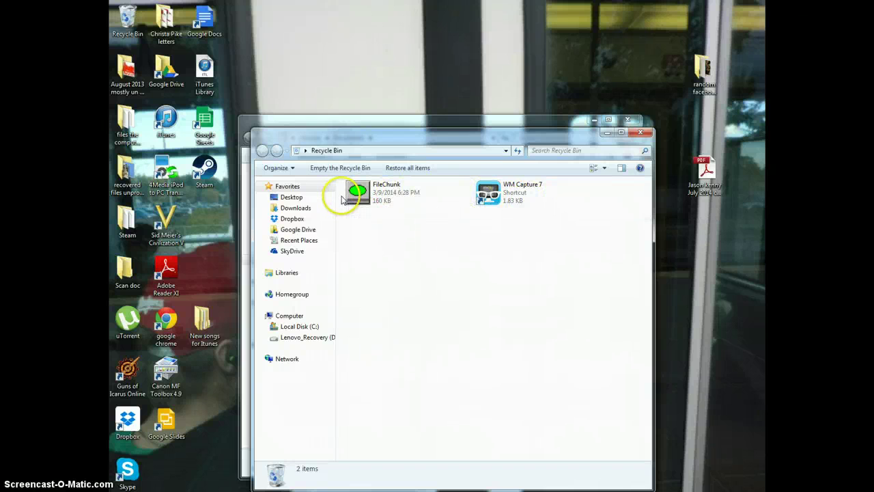
{"action": "left_click", "coordinate": [638, 132]}
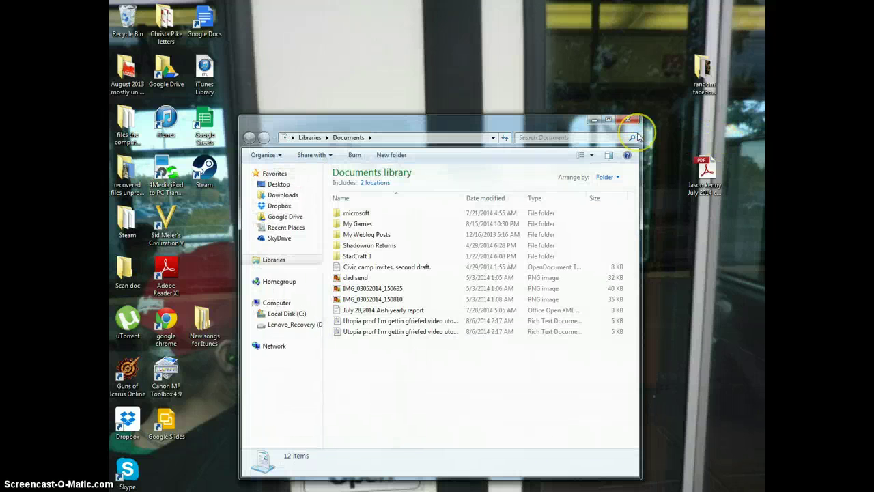
{"action": "left_click", "coordinate": [293, 387]}
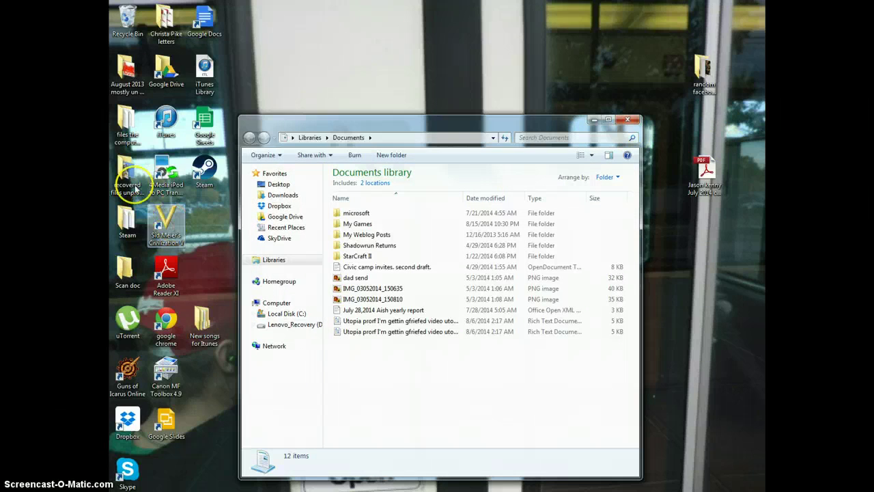
{"action": "double_click", "coordinate": [127, 17]}
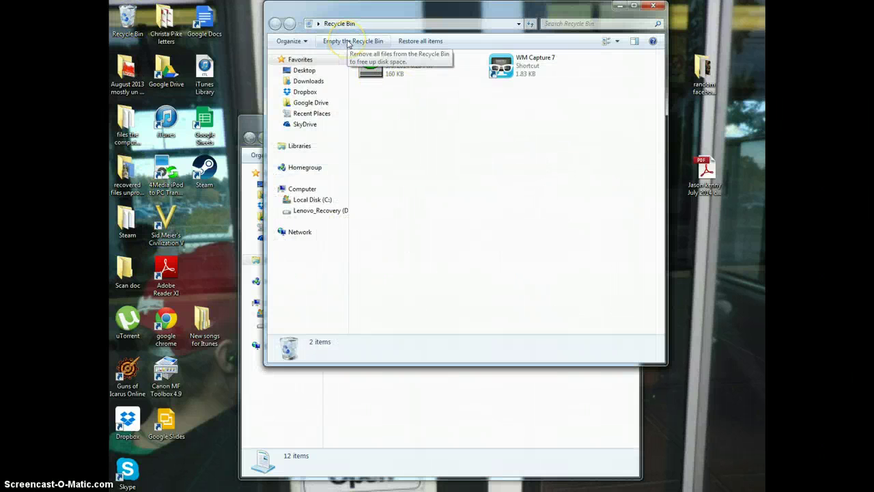
{"action": "left_click", "coordinate": [347, 42]}
{"action": "left_click", "coordinate": [477, 266]}
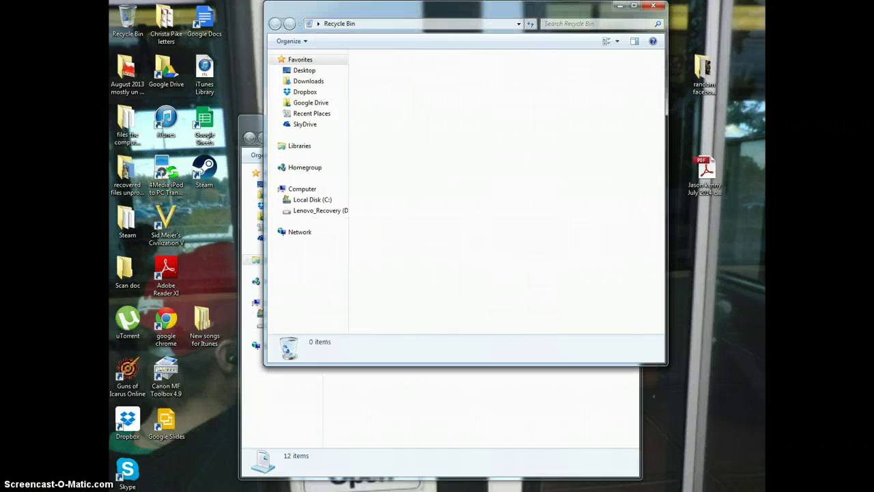
{"action": "left_click", "coordinate": [652, 6]}
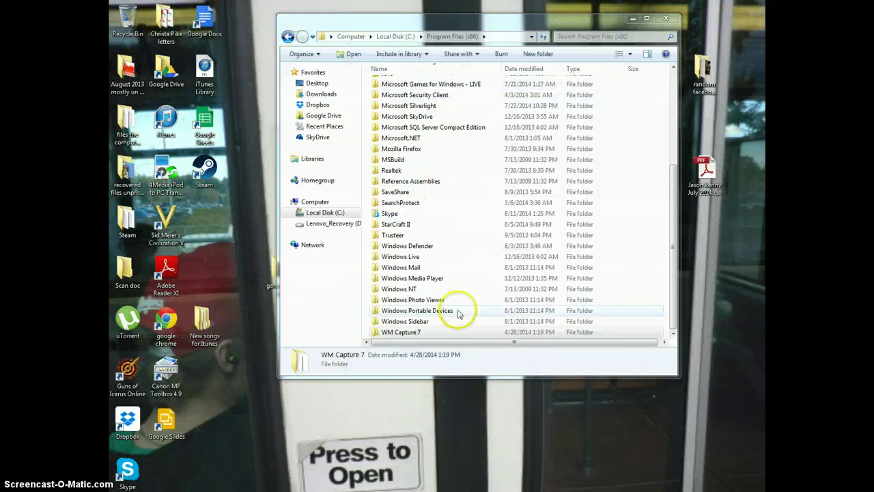
Open the WM Capture 7 folder in Program Files (x86) and look through its subfolders, application files and settings files.
{"action": "right_click", "coordinate": [443, 334]}
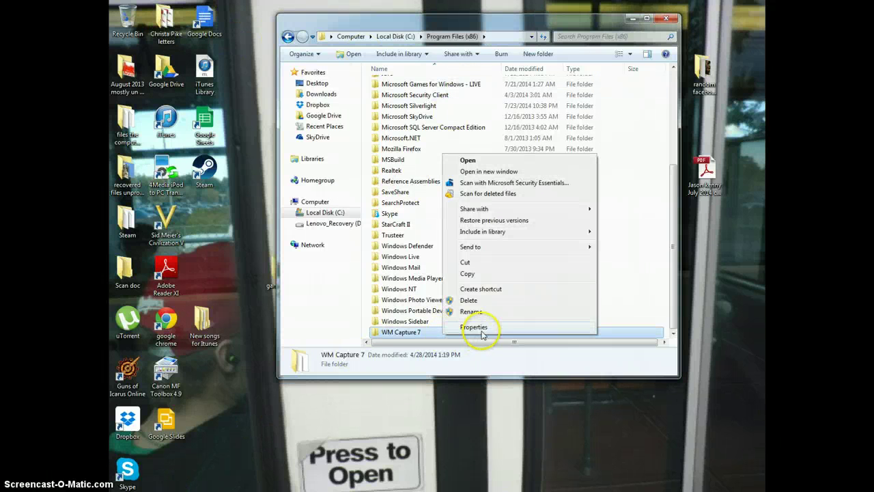
{"action": "double_click", "coordinate": [414, 333]}
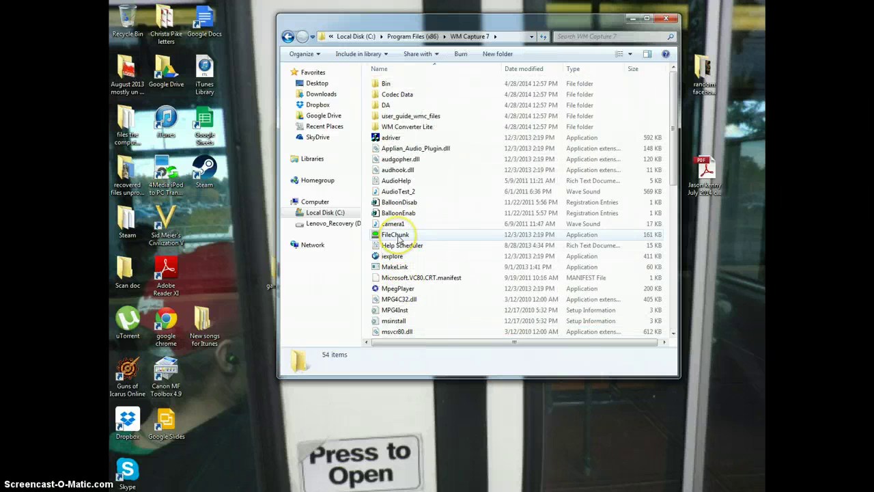
{"action": "scroll", "coordinate": [399, 238], "scroll_direction": "down", "scroll_amount": 10}
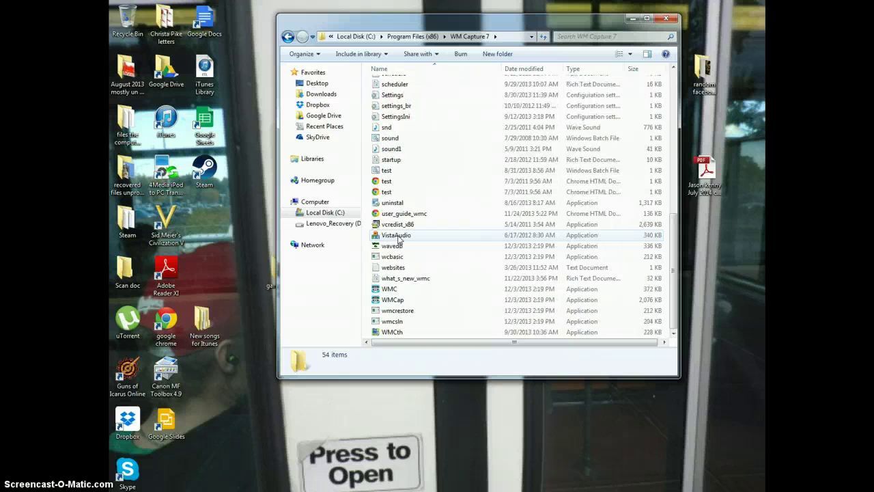
{"action": "left_click", "coordinate": [396, 237]}
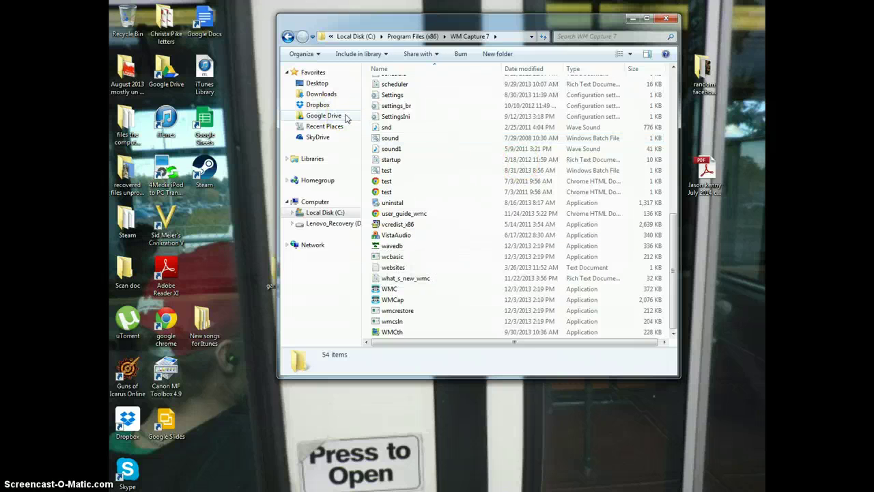
{"action": "left_click", "coordinate": [432, 243]}
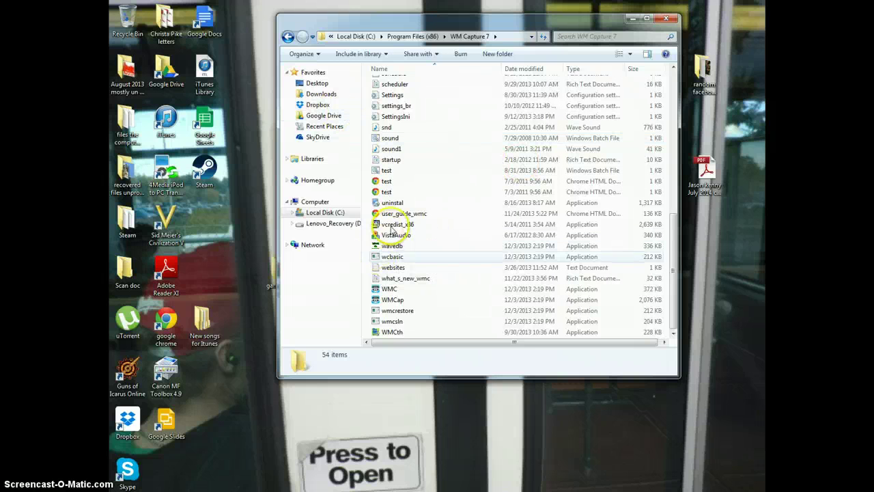
{"action": "left_click", "coordinate": [418, 257]}
{"action": "scroll", "coordinate": [421, 260], "scroll_direction": "up", "scroll_amount": 8}
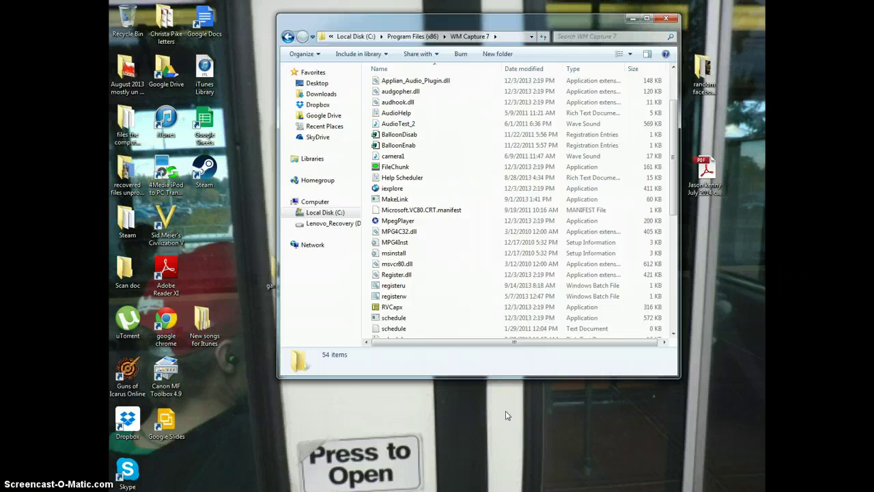
{"action": "left_click", "coordinate": [478, 404]}
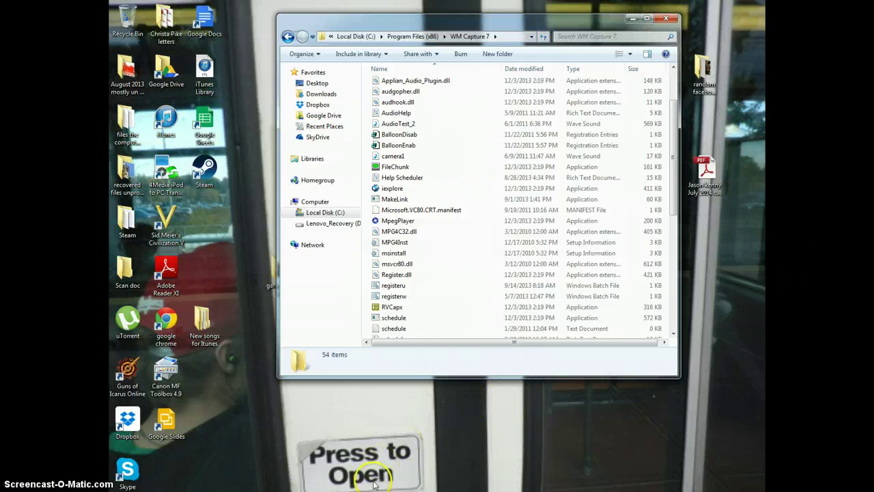